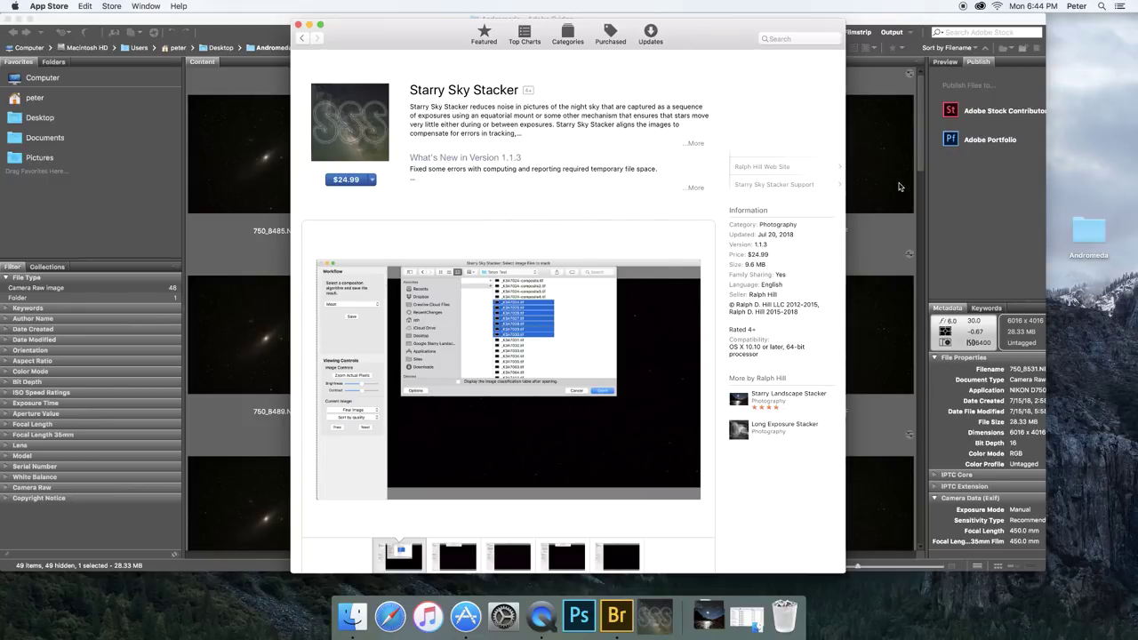
# - Bring Adobe Bridge forward and select frame 750_8488.NEF
pyautogui.click(813, 180)
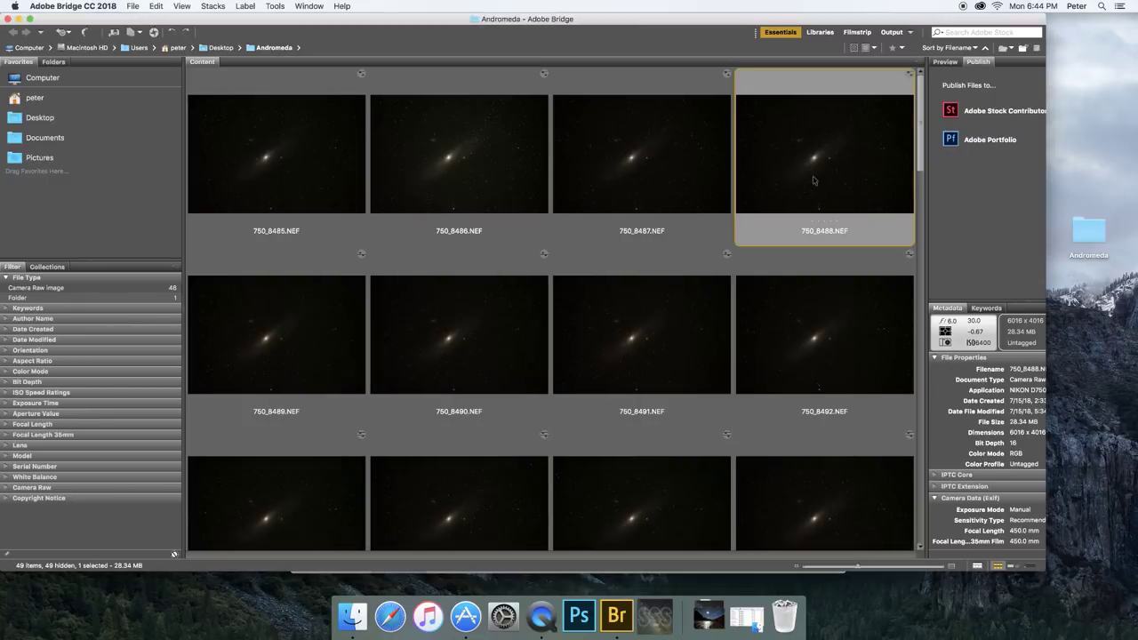
# - Review frames 750_8485 through 750_8492, ending with 750_8486 and 750_8485 selected together
pyautogui.click(335, 160)
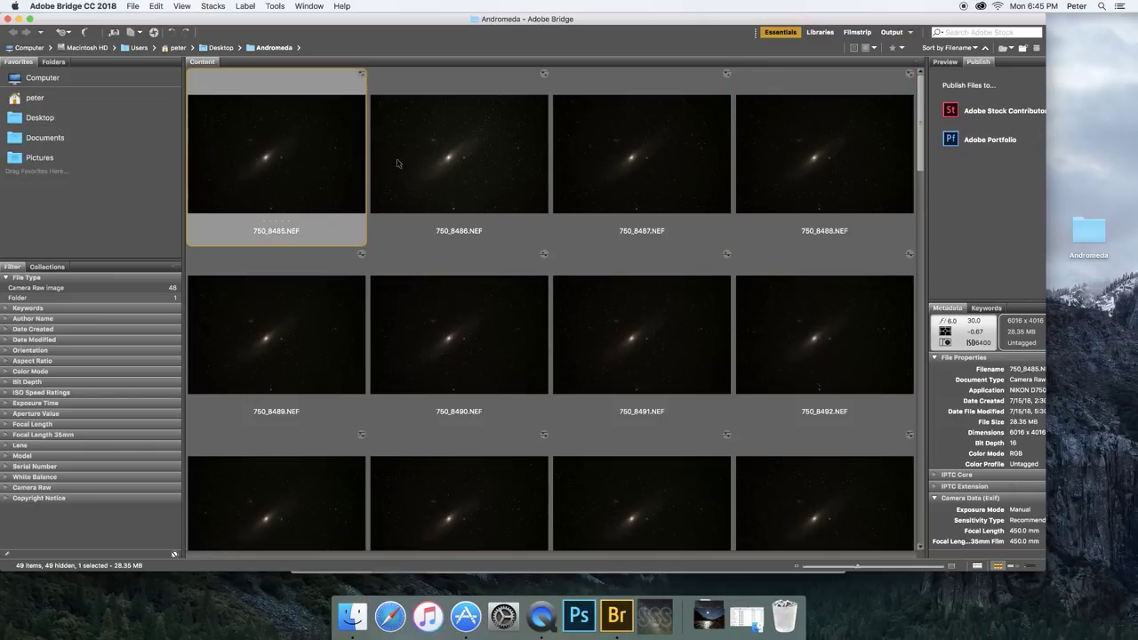
pyautogui.click(427, 164)
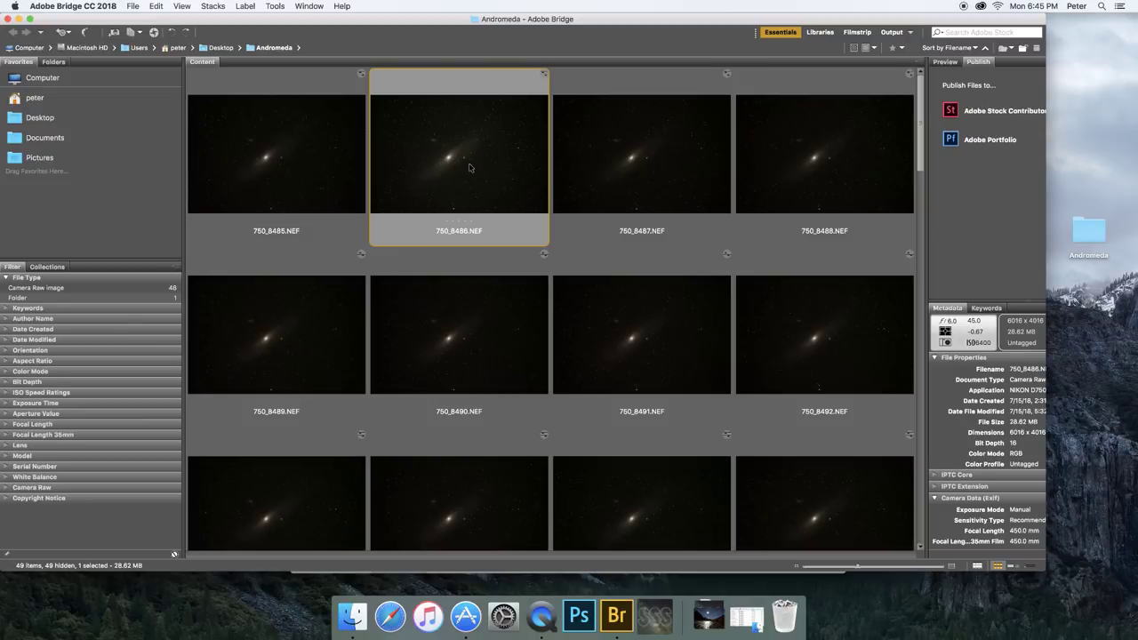
pyautogui.click(609, 164)
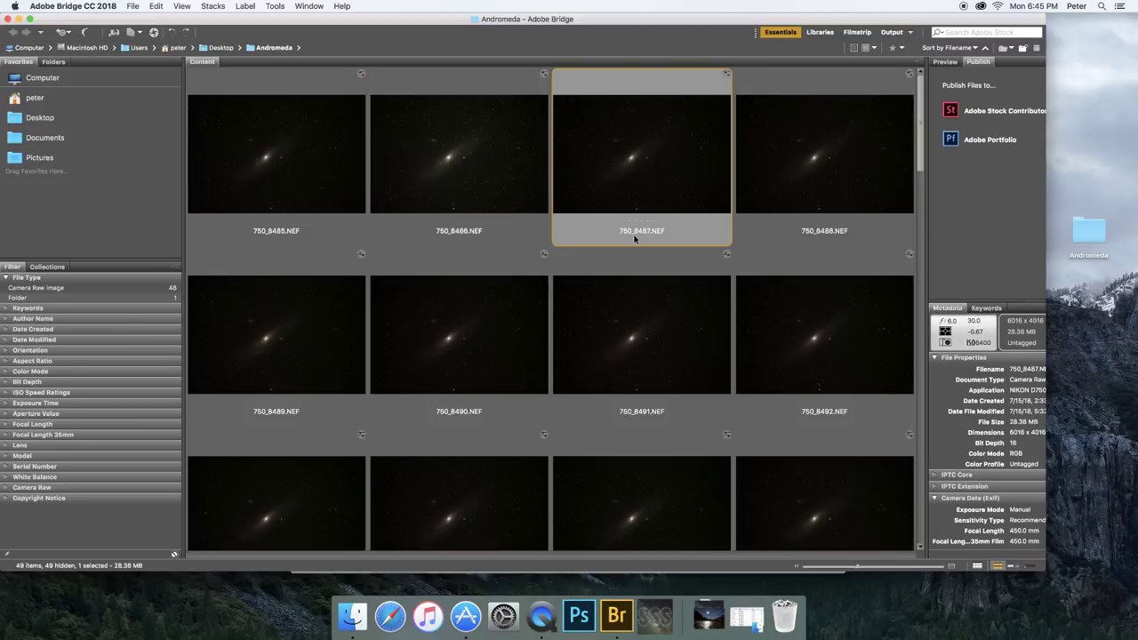
pyautogui.press('Right')
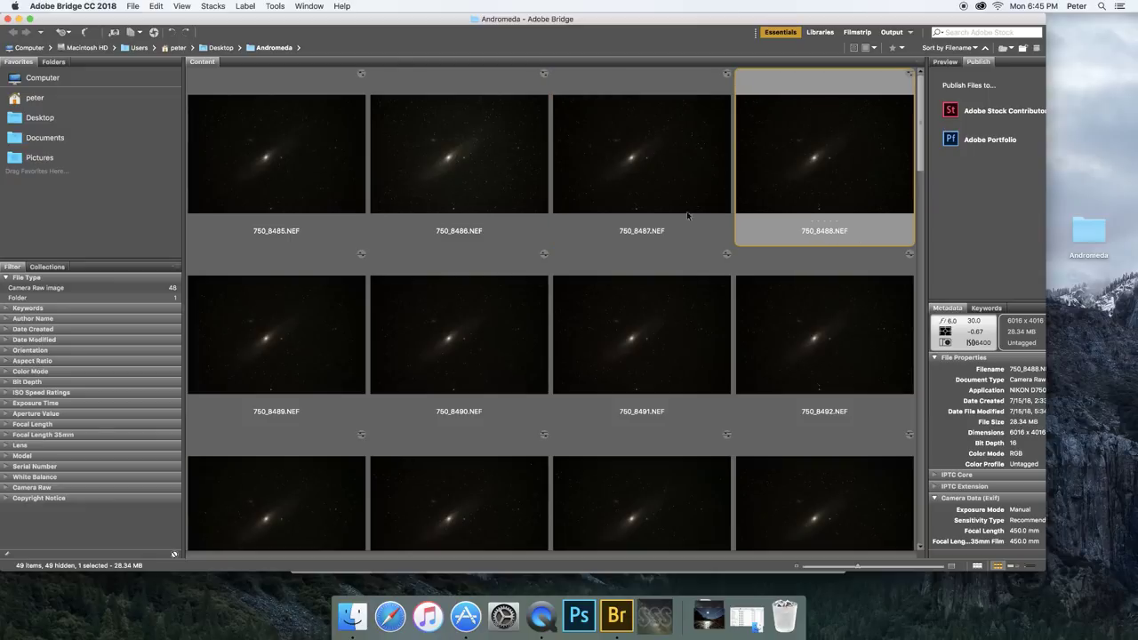
pyautogui.press('Right')
pyautogui.press('Right')
pyautogui.click(558, 316)
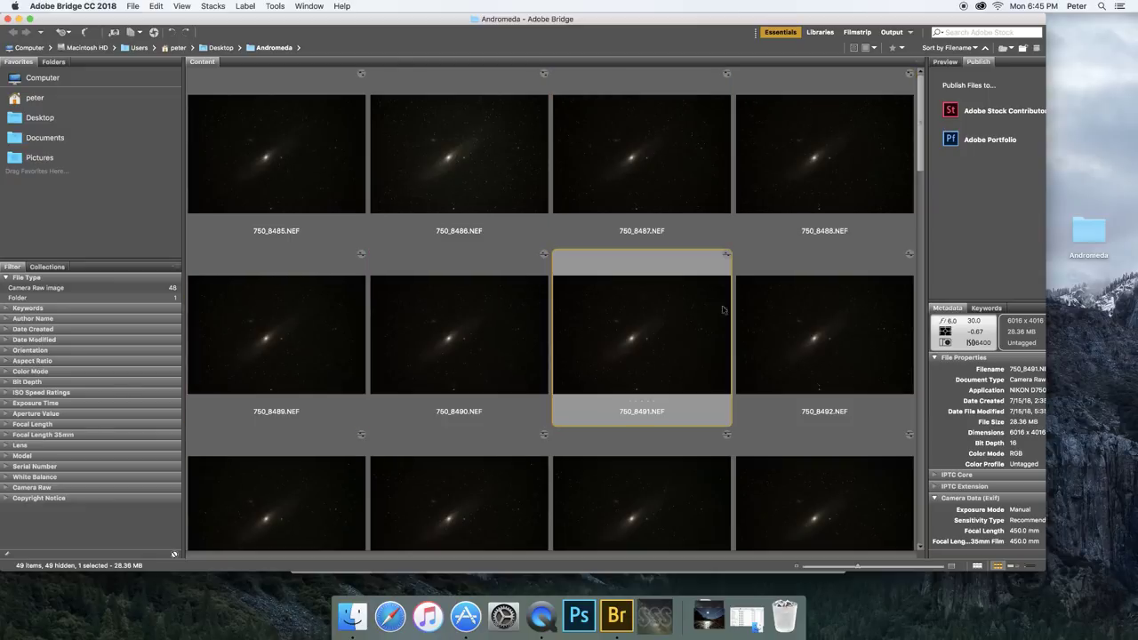
pyautogui.click(752, 307)
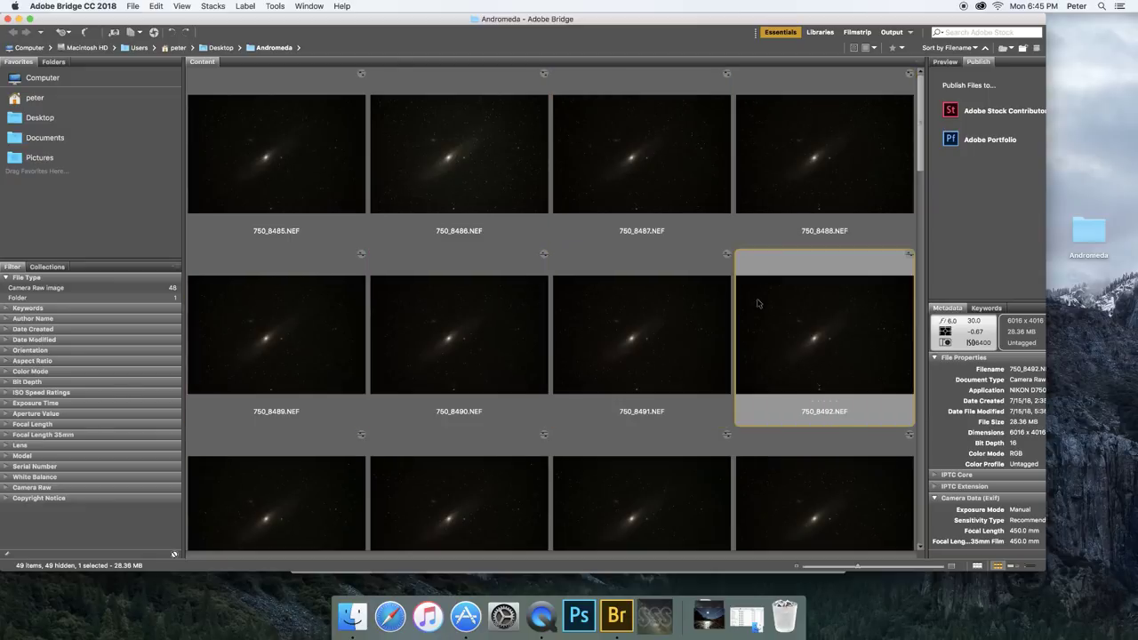
pyautogui.click(512, 176)
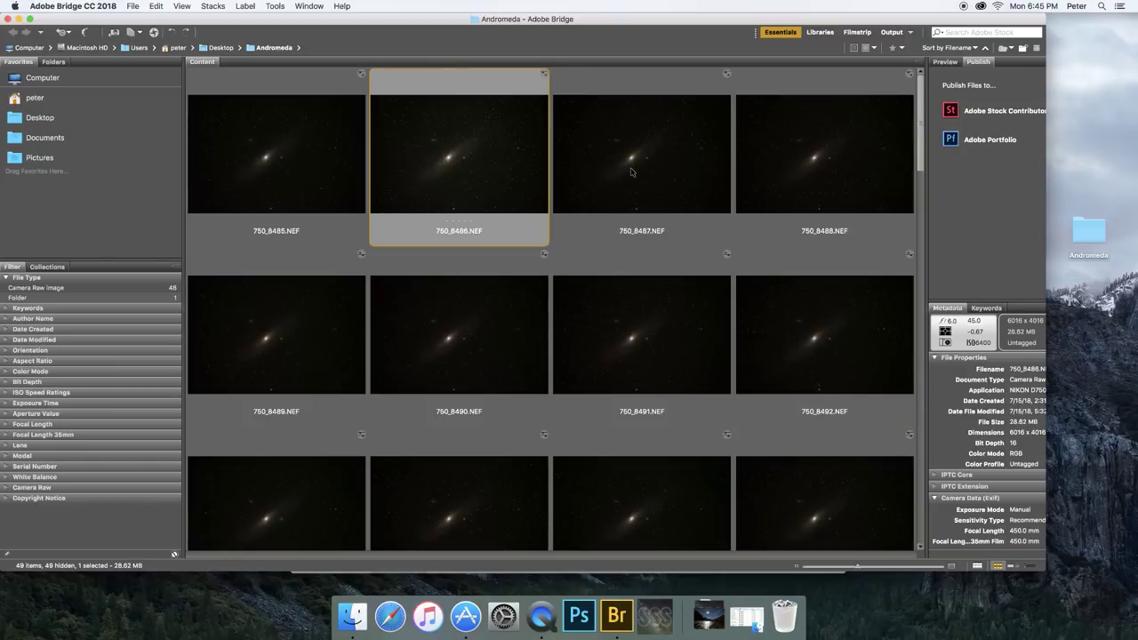
pyautogui.keyDown('super'); pyautogui.click(340, 149); pyautogui.keyUp('super')
# - Move the selected frames 750_8485 and 750_8486 to the Trash
pyautogui.rightClick(343, 148)
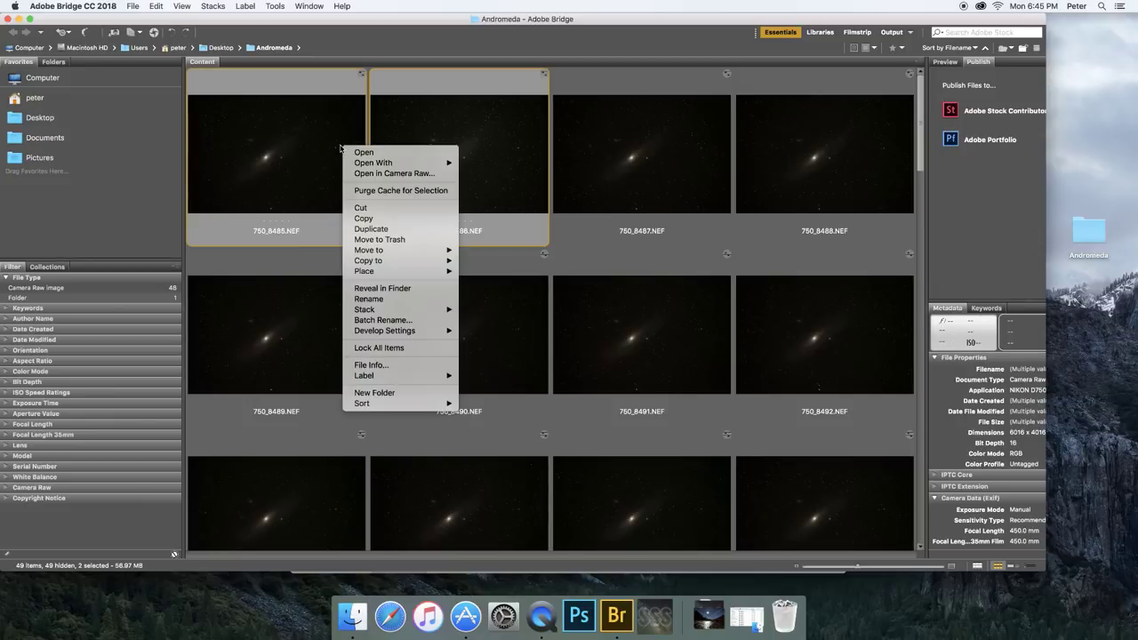
pyautogui.click(383, 240)
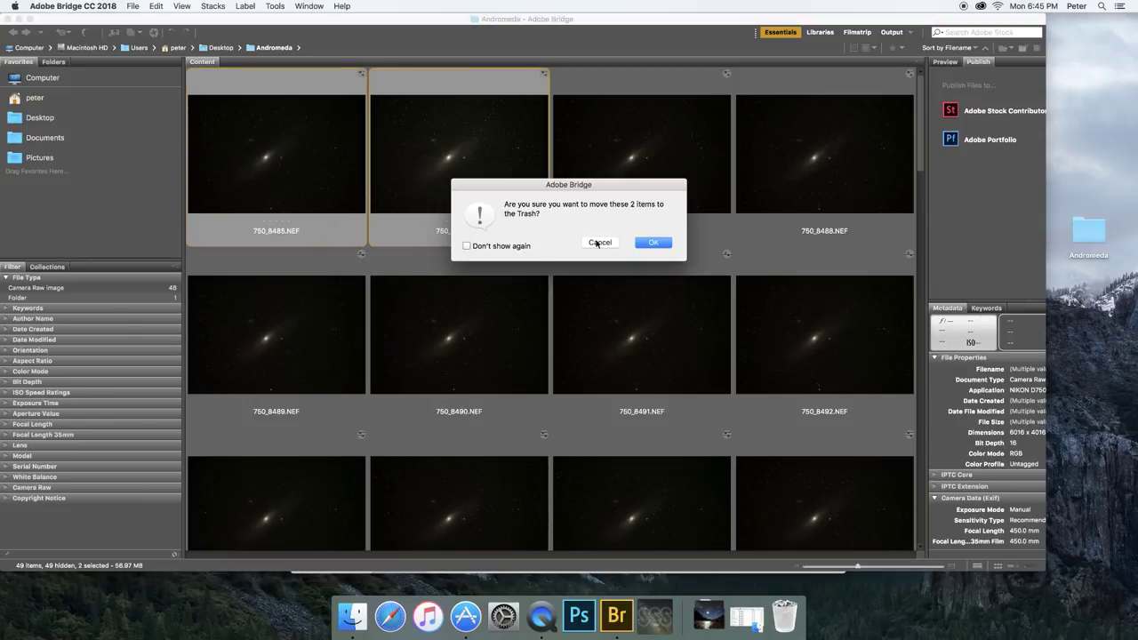
pyautogui.click(655, 243)
# - Move the last frame, 750_8532.NEF, to the Trash as well
pyautogui.scroll(-15, 534, 258)
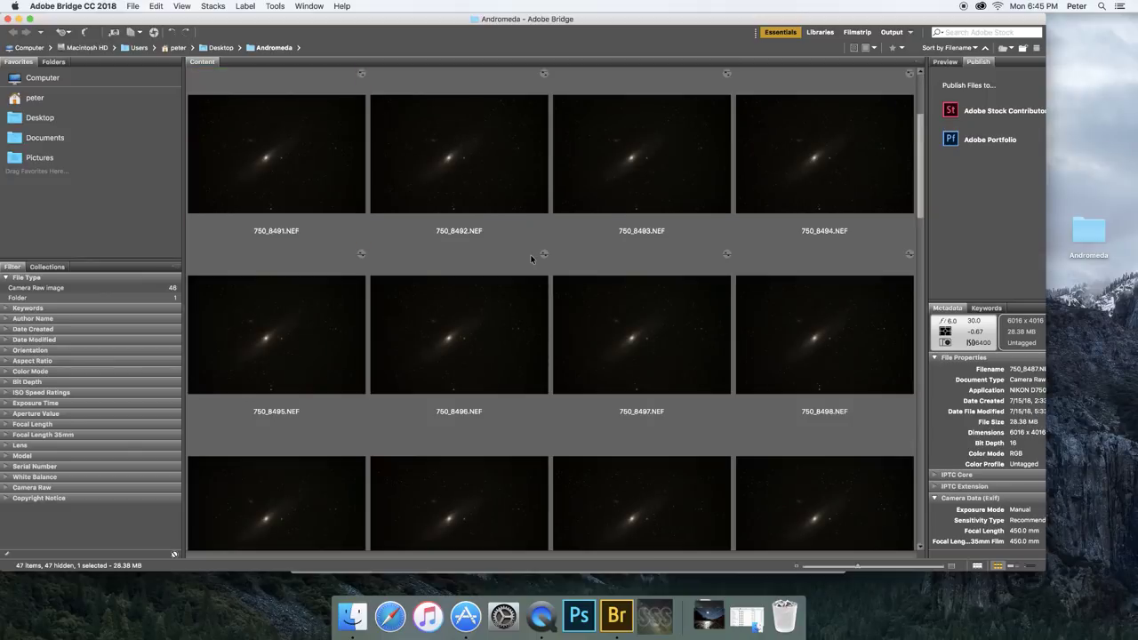
pyautogui.scroll(3, 531, 258)
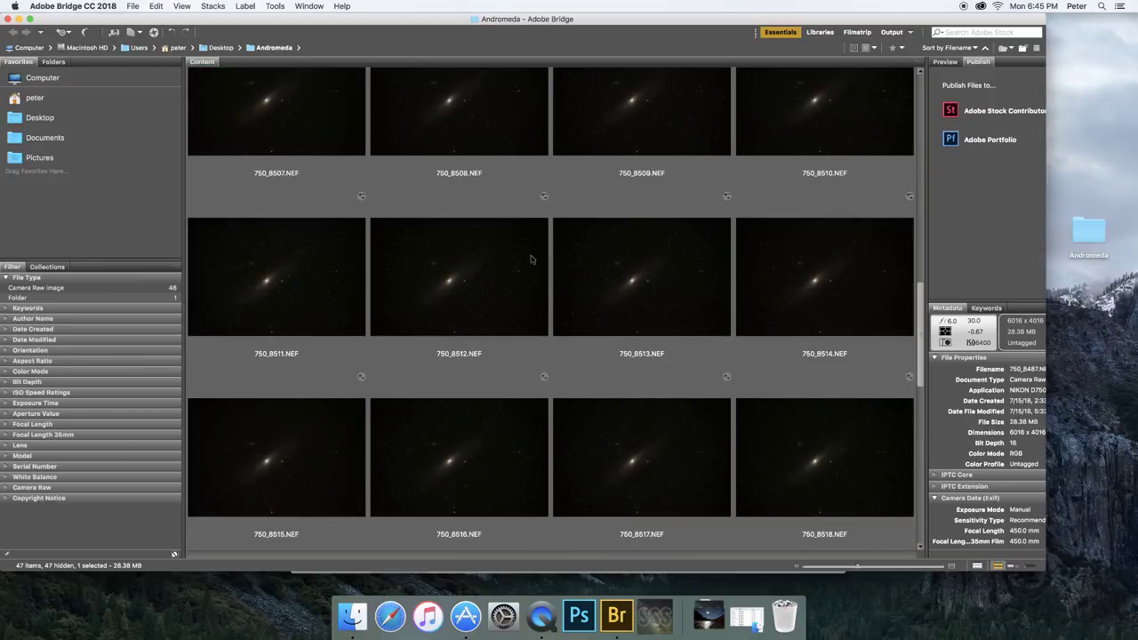
pyautogui.scroll(-3, 528, 257)
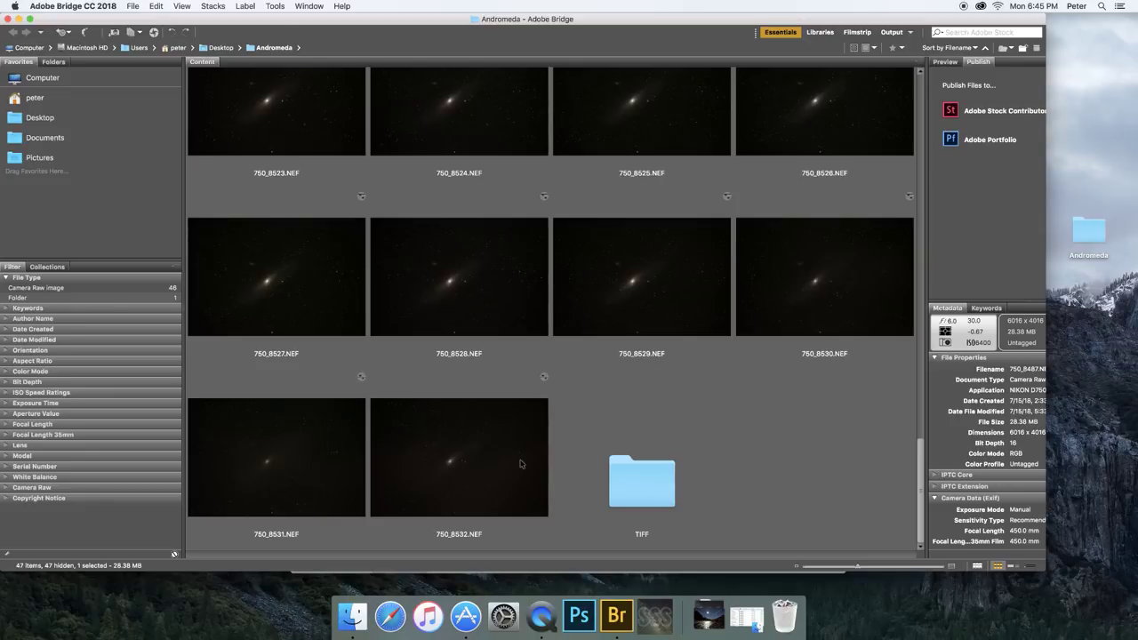
pyautogui.click(473, 459)
pyautogui.rightClick(471, 458)
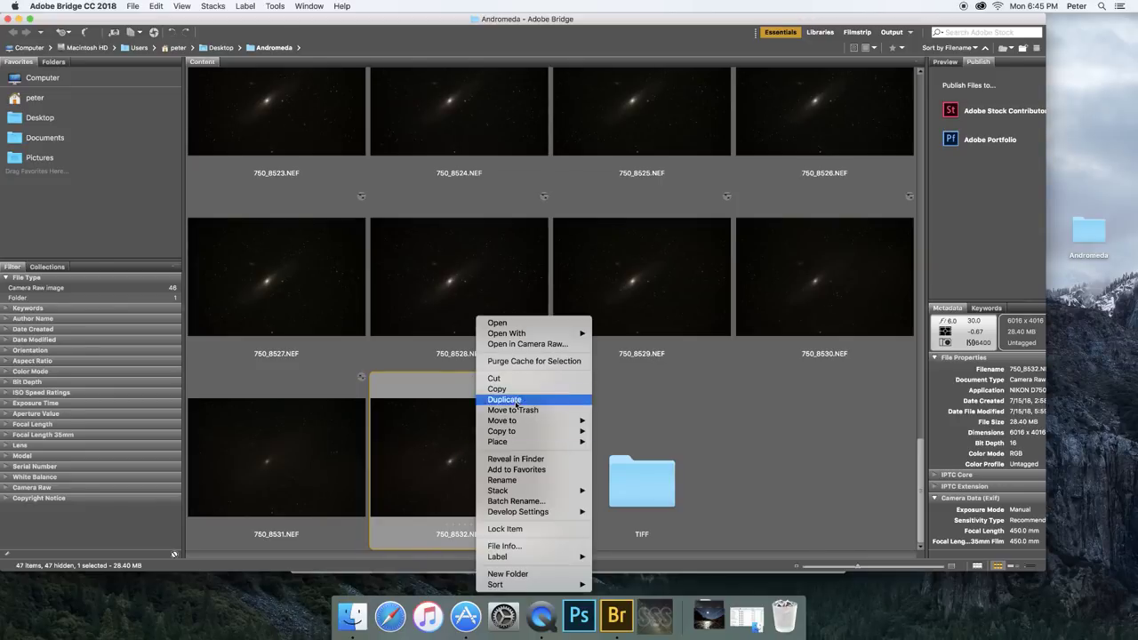
pyautogui.click(516, 410)
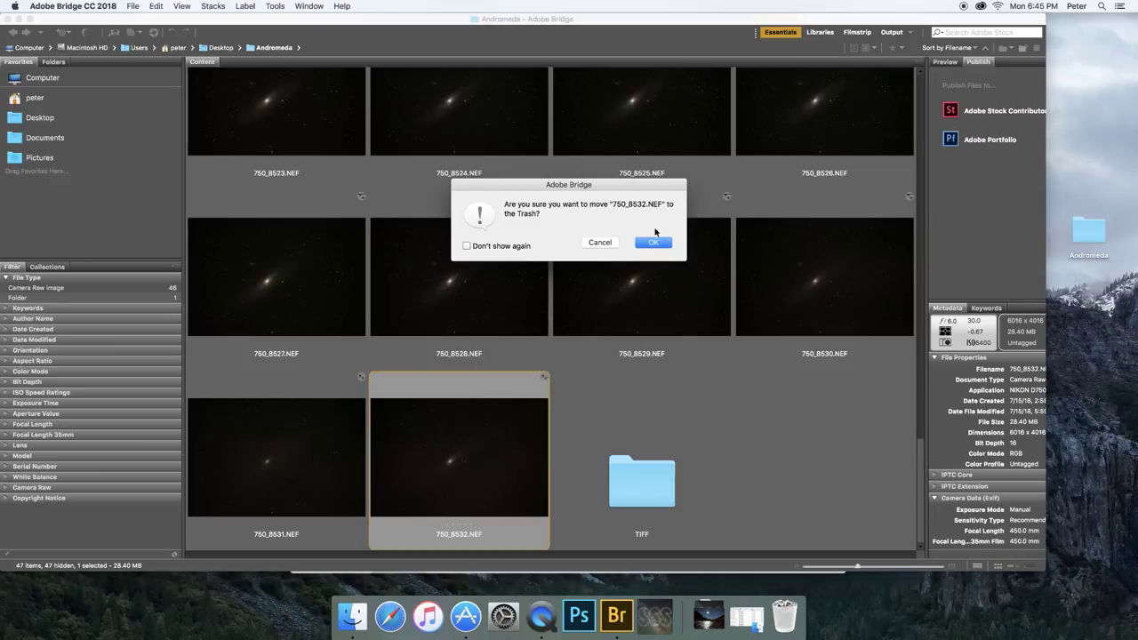
pyautogui.click(654, 242)
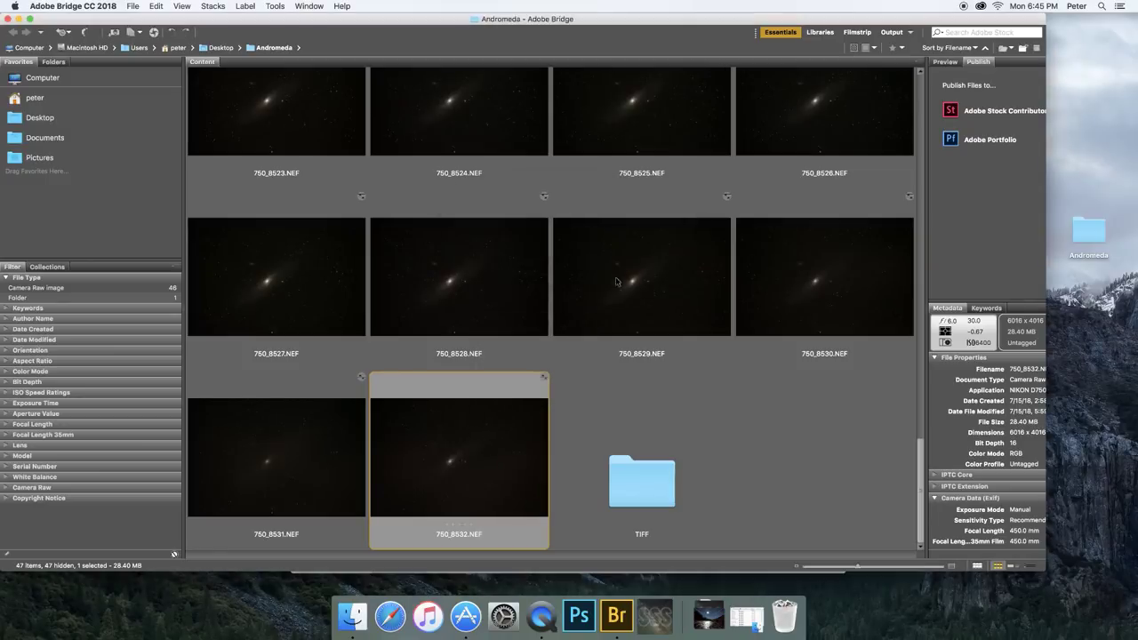
# - Select 750_8528.NEF, then the first remaining frame 750_8487.NEF
pyautogui.click(428, 276)
pyautogui.scroll(10, 444, 288)
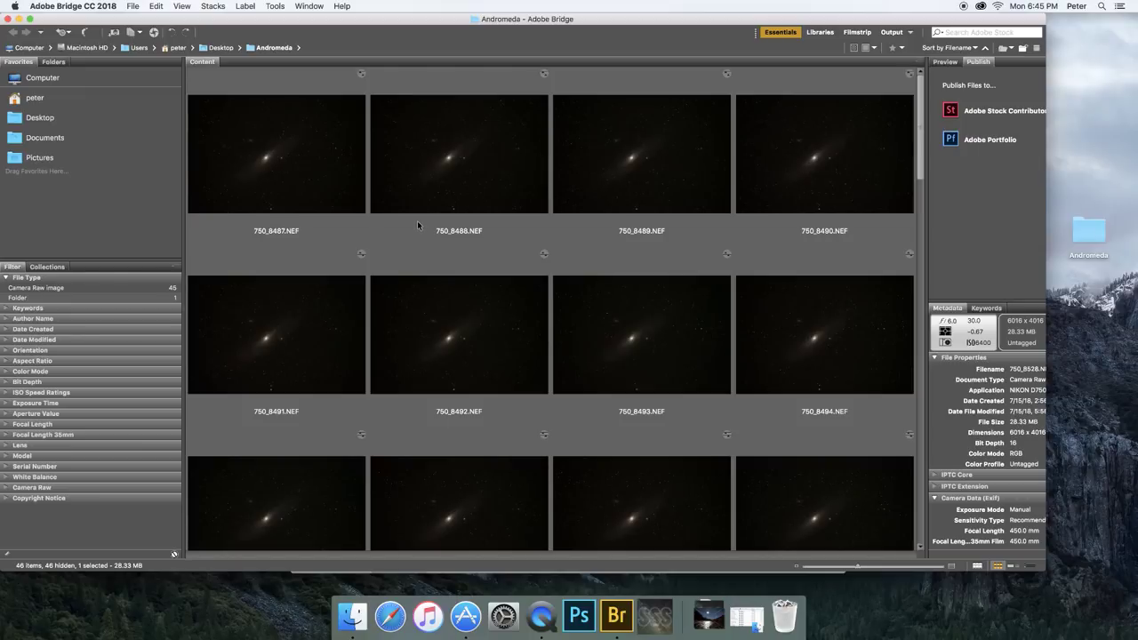
pyautogui.click(334, 205)
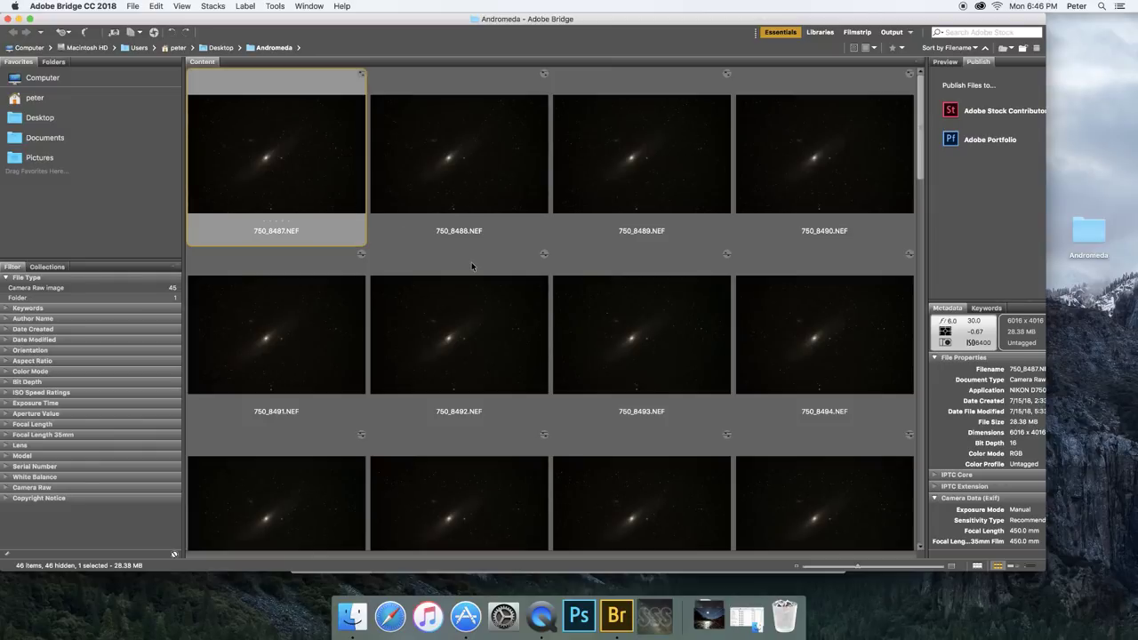
# - Select all 45 frames from 750_8487 to 750_8531, purge their cache, and open them in Camera Raw
pyautogui.scroll(-15, 472, 265)
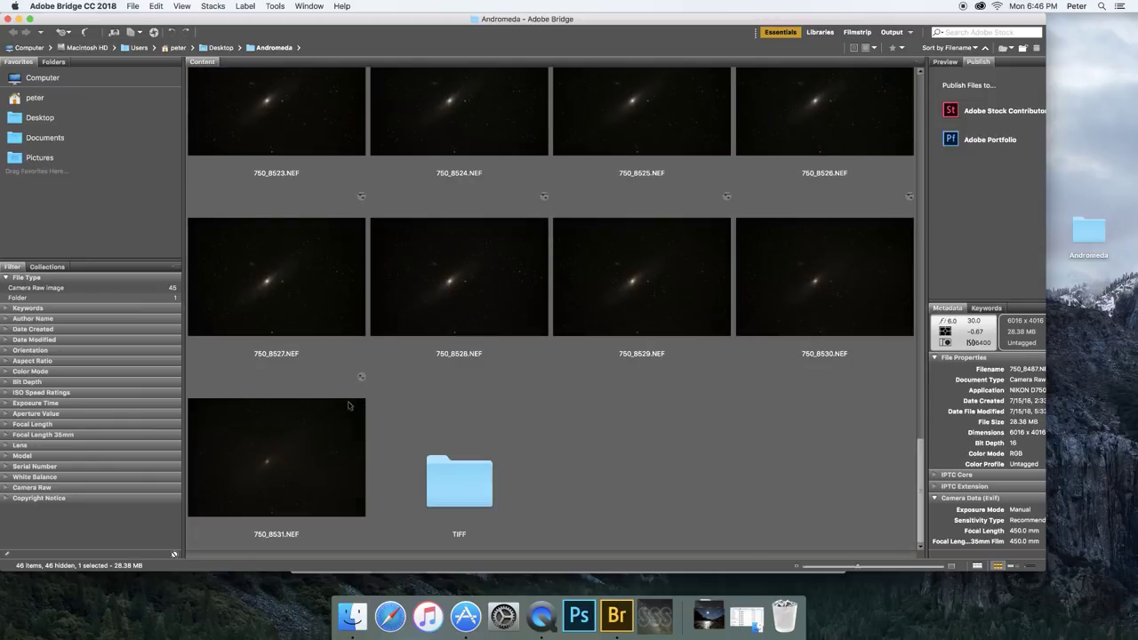
pyautogui.keyDown('shift'); pyautogui.click(303, 417); pyautogui.keyUp('shift')
pyautogui.rightClick(304, 417)
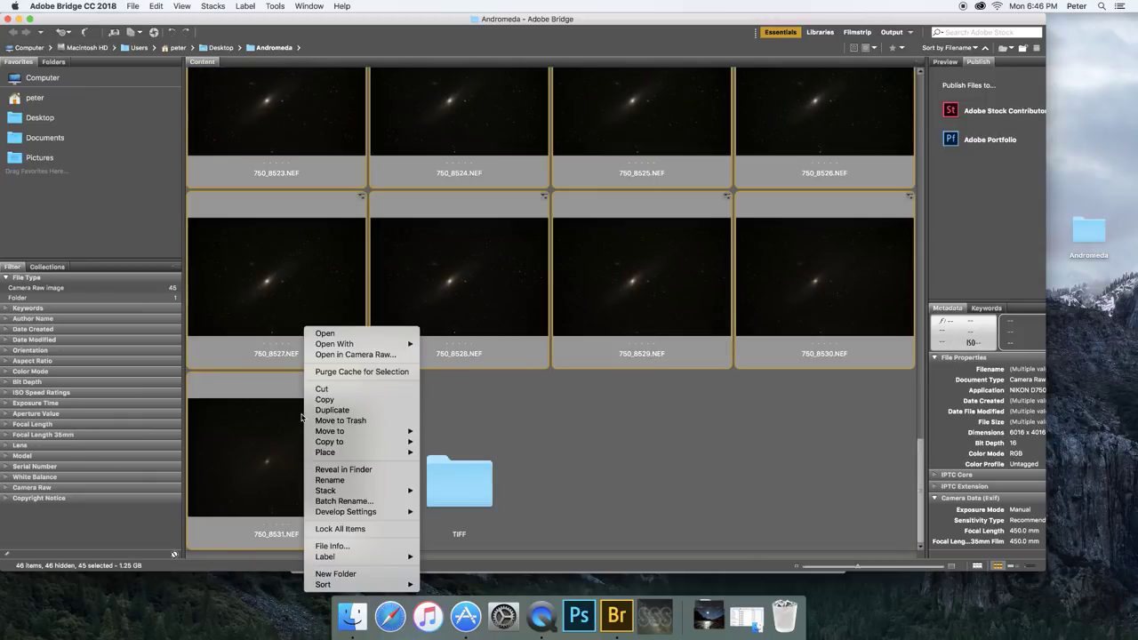
pyautogui.click(375, 372)
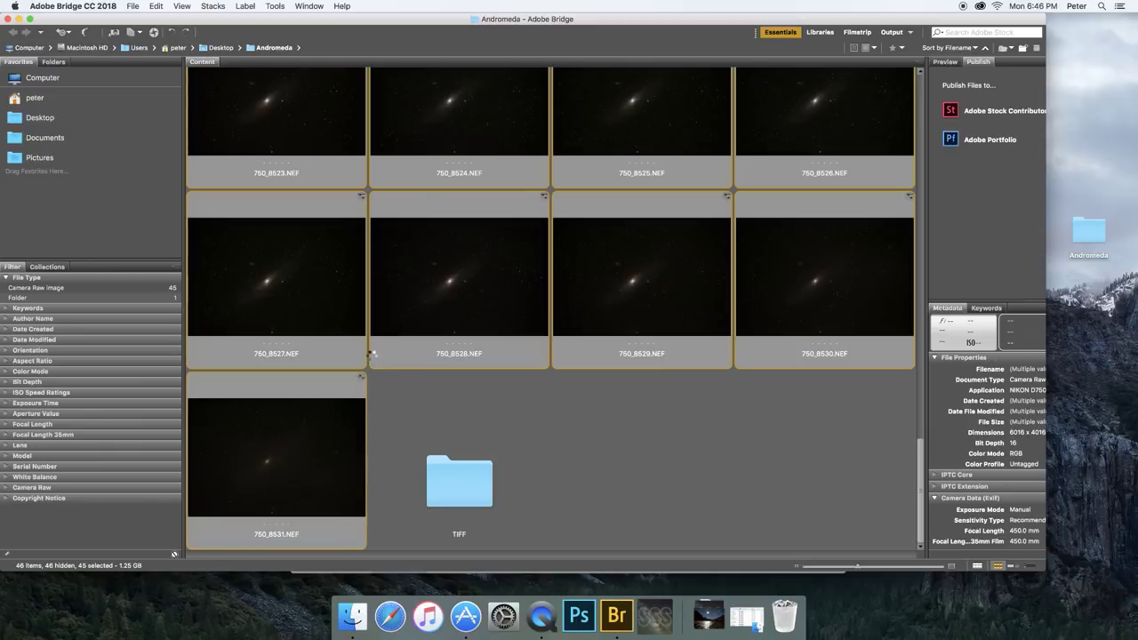
pyautogui.press('super+r')
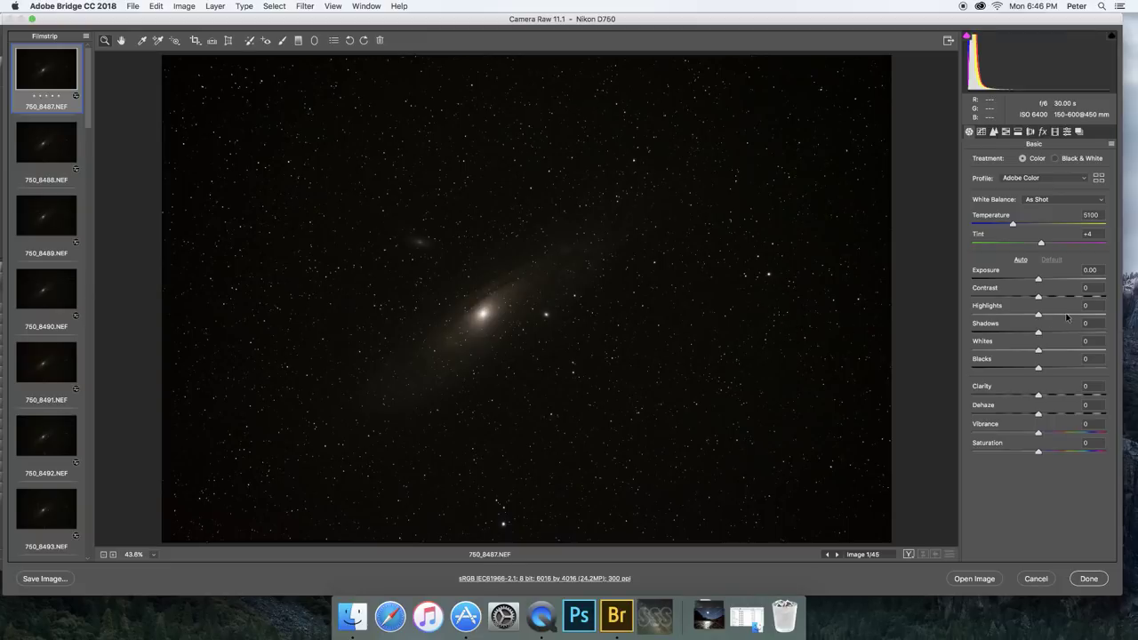
# - Give 750_8487.NEF Exposure +1.85, Highlights -100 and Shadows +33
pyautogui.moveTo(1039, 279); pyautogui.dragTo(1063, 278)
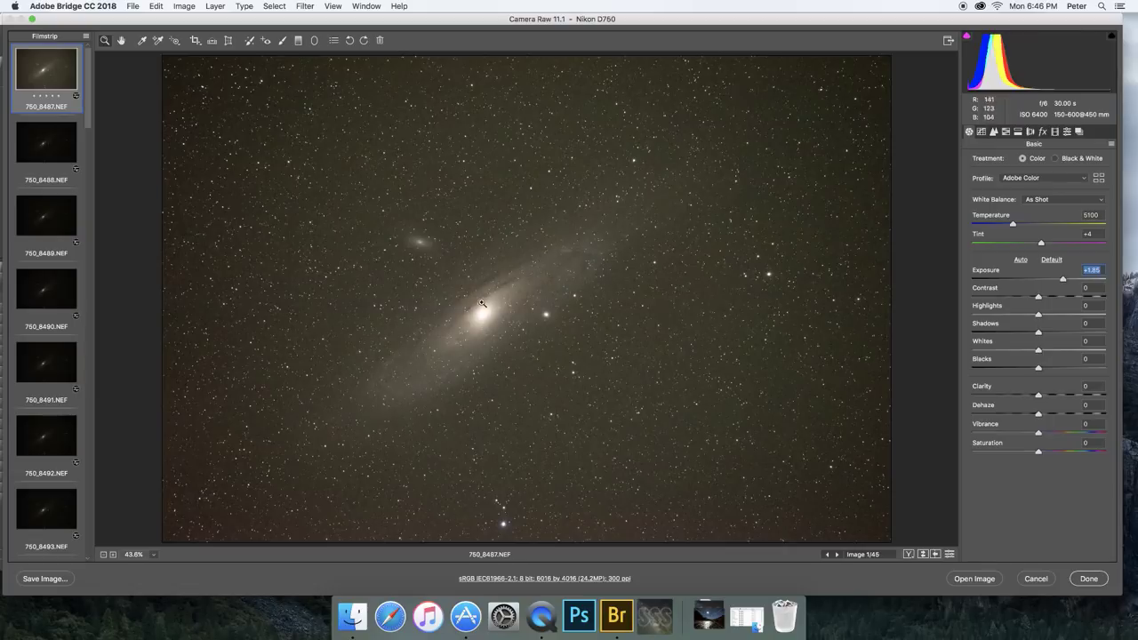
pyautogui.moveTo(1037, 314); pyautogui.dragTo(934, 316)
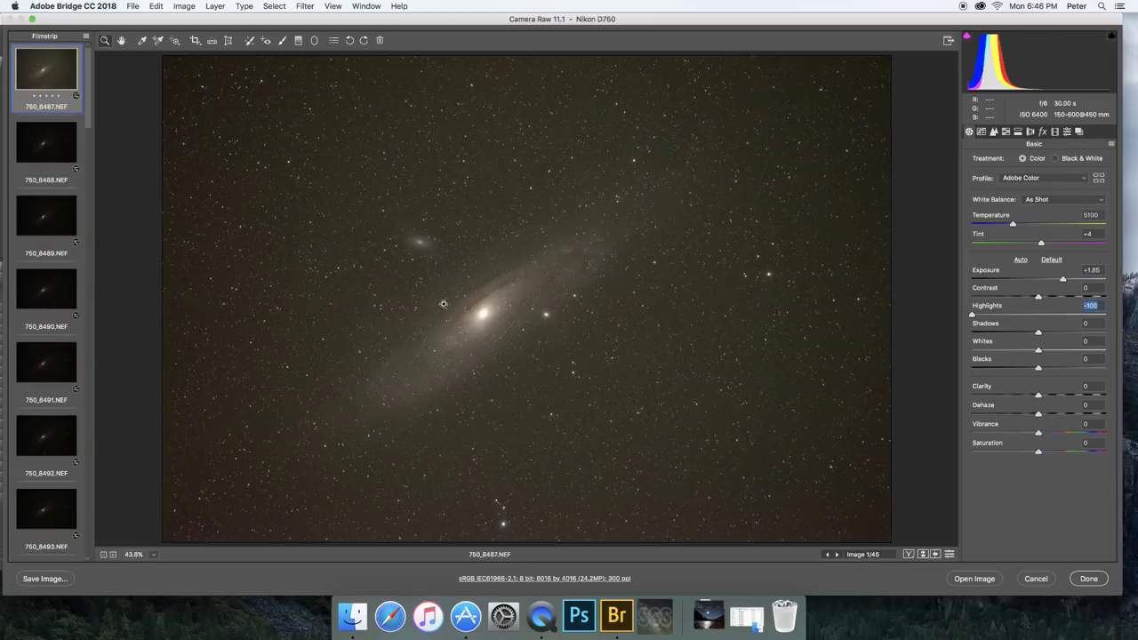
pyautogui.moveTo(1037, 335); pyautogui.dragTo(1060, 333)
pyautogui.click(1031, 132)
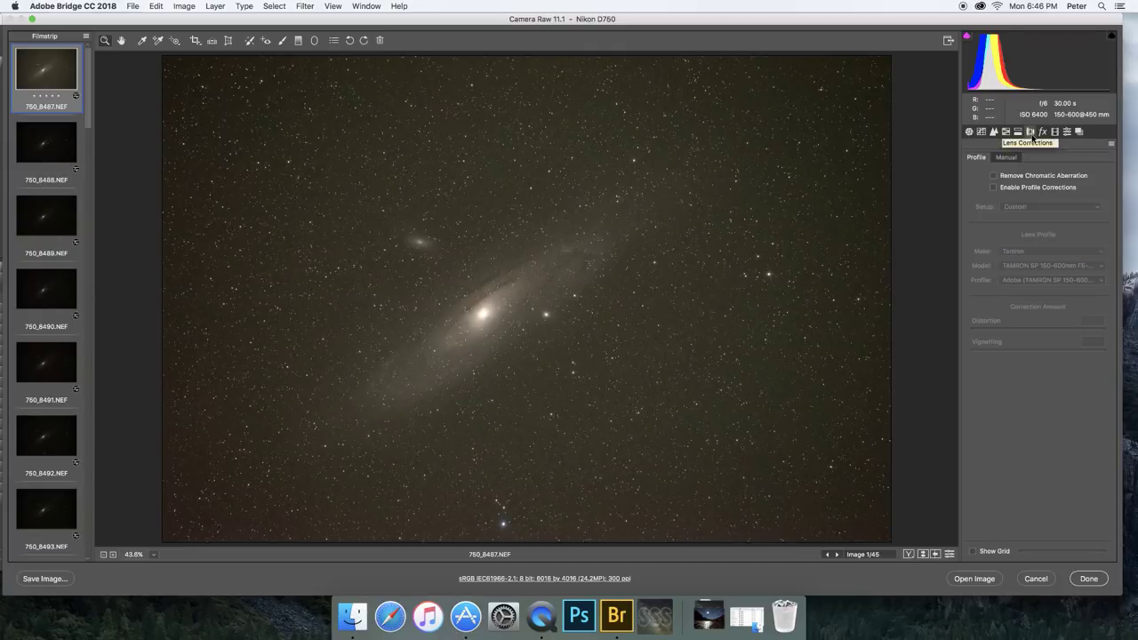
# - Try the lens profile corrections and manual vignetting, leaving vignetting back at 0
pyautogui.click(1012, 188)
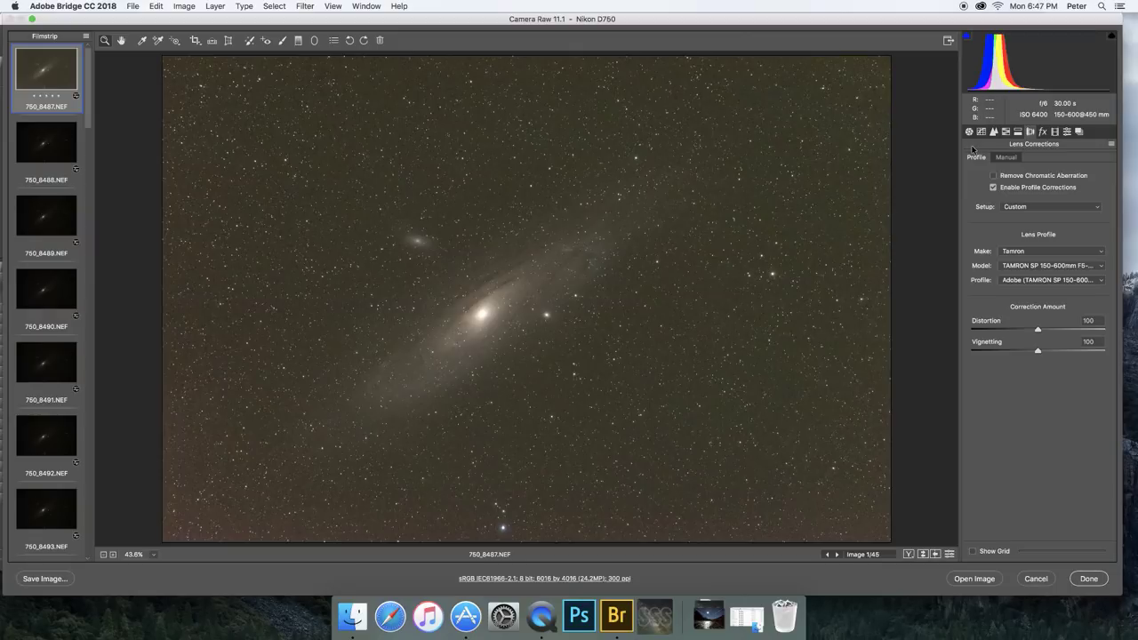
pyautogui.click(1012, 187)
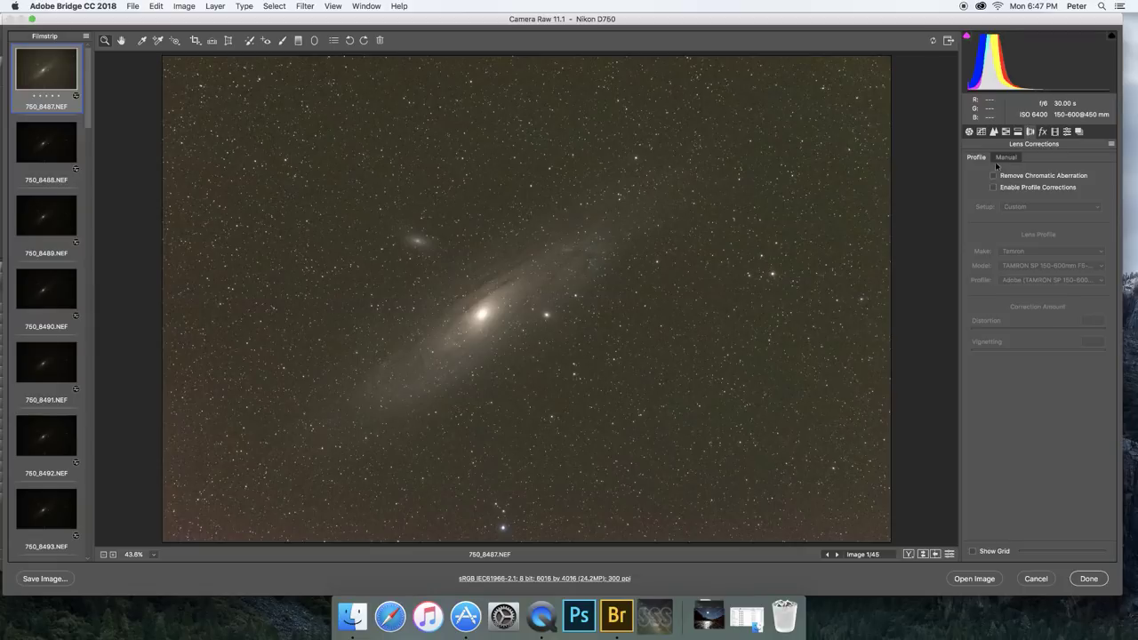
pyautogui.click(1006, 157)
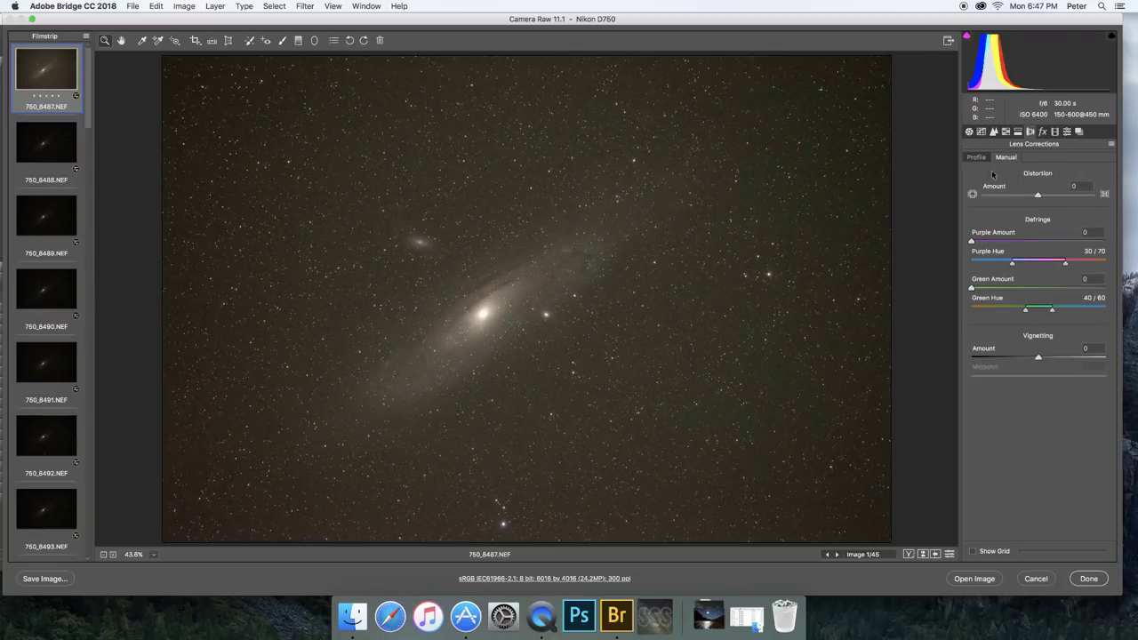
pyautogui.moveTo(1038, 357); pyautogui.dragTo(954, 377)
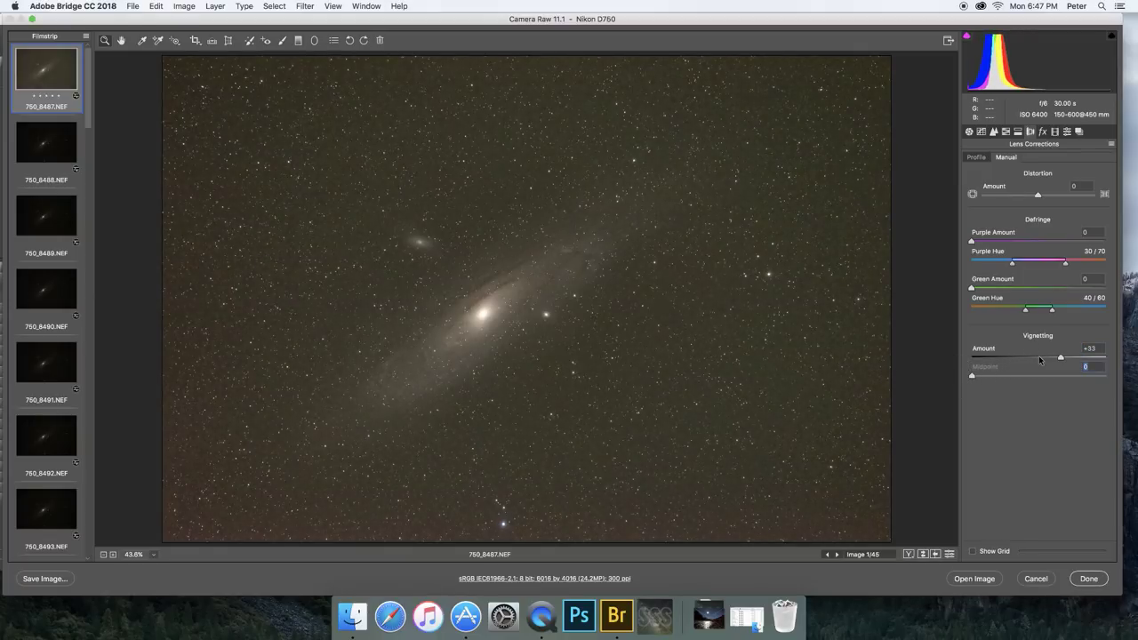
pyautogui.click(1041, 360)
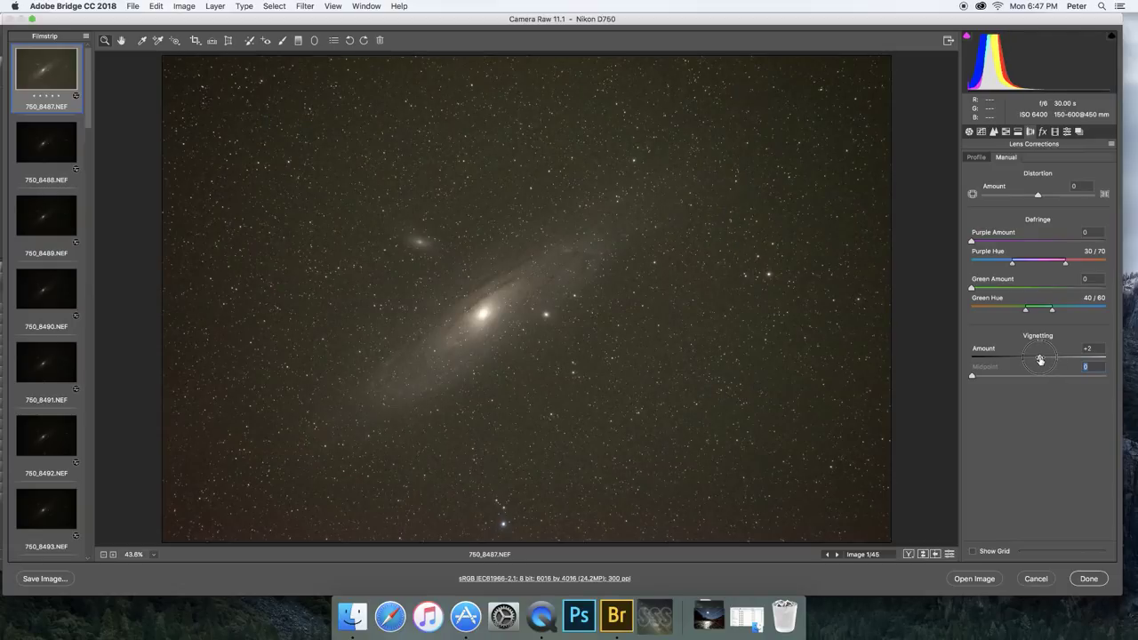
pyautogui.moveTo(1041, 360); pyautogui.dragTo(1039, 359)
# - Re-enable the lens profile corrections and turn on Remove Chromatic Aberration
pyautogui.click(970, 160)
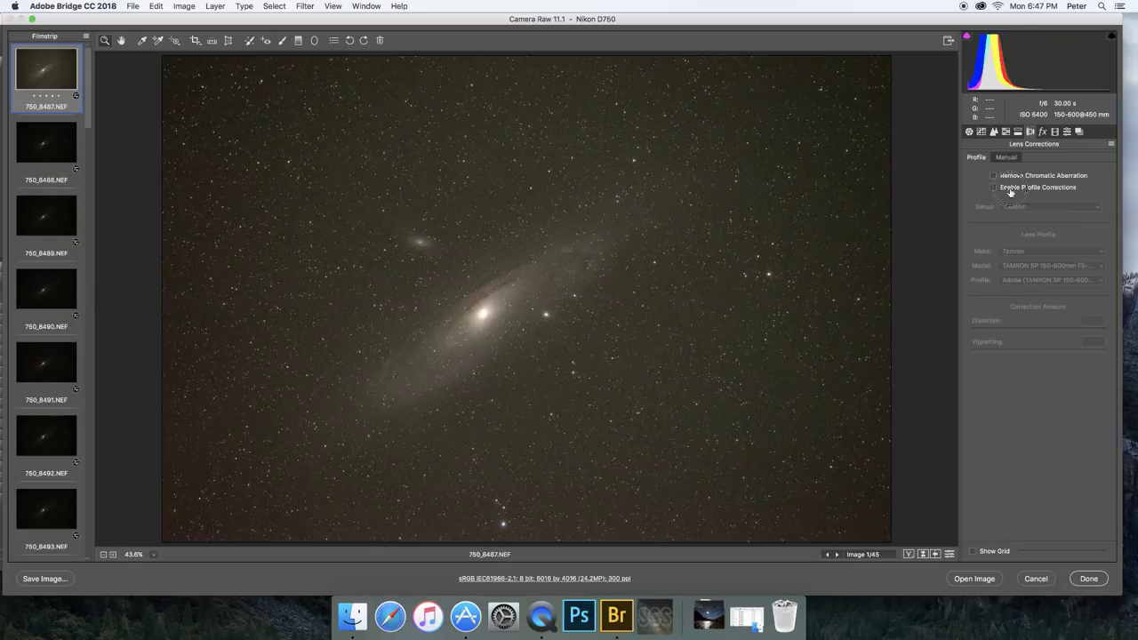
pyautogui.click(1005, 189)
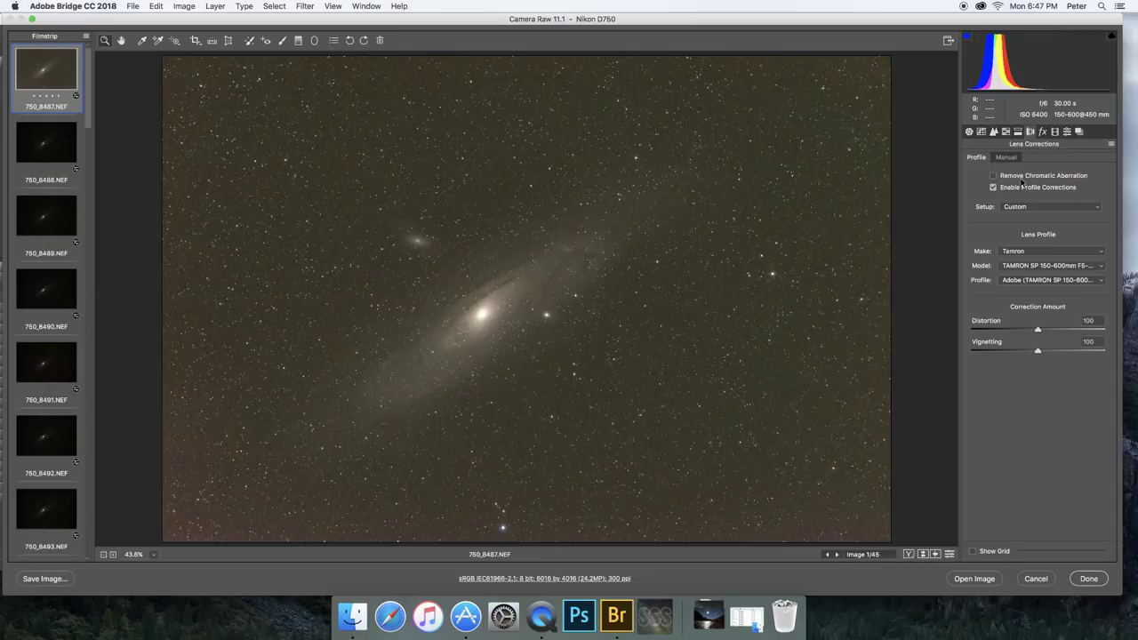
pyautogui.click(1022, 178)
# - Test the profile distortion value and compare with corrections off, then re-enable the Tamron profile
pyautogui.moveTo(1039, 330)
pyautogui.mouseDown()
pyautogui.moveTo(955, 325)
pyautogui.moveTo(1041, 331)
pyautogui.mouseUp()
pyautogui.click(1099, 320)
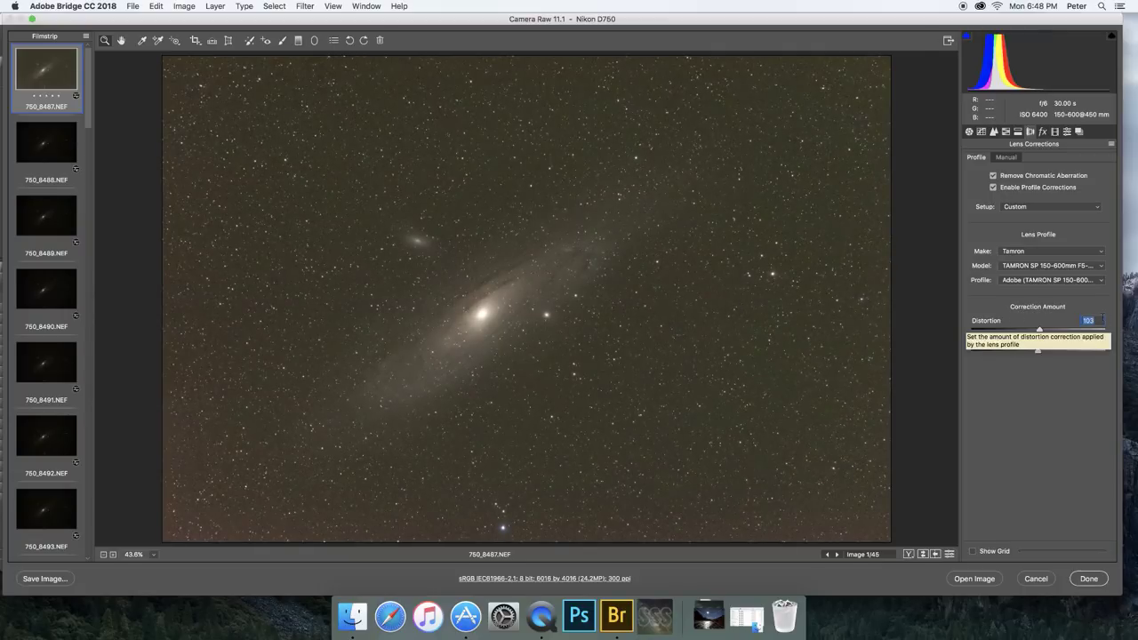
pyautogui.click(1032, 188)
pyautogui.click(1006, 158)
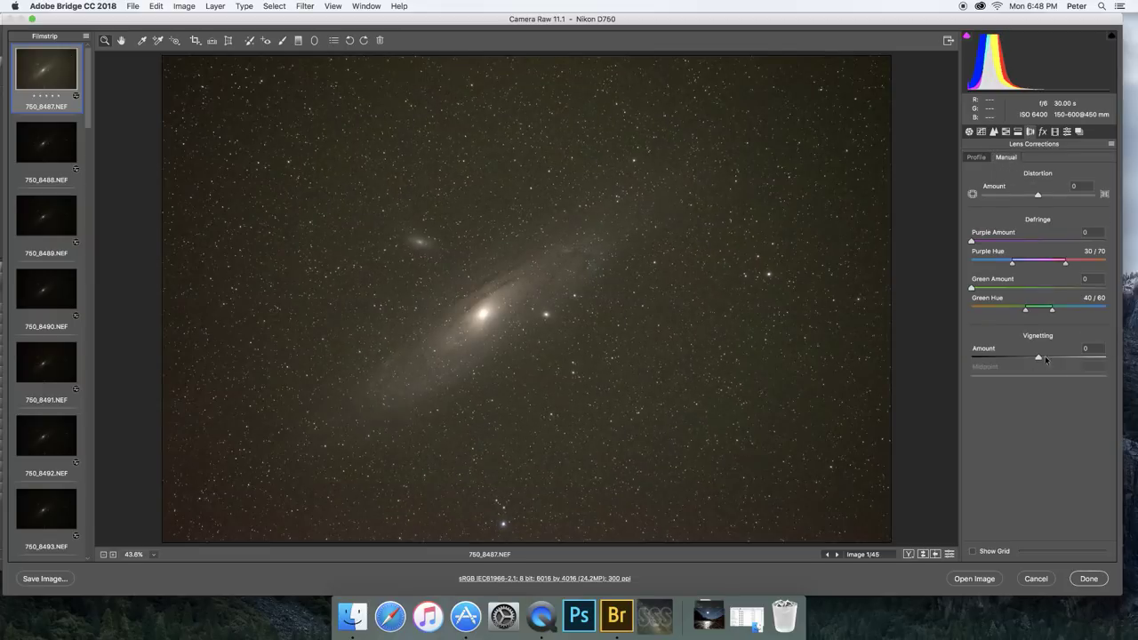
pyautogui.click(976, 158)
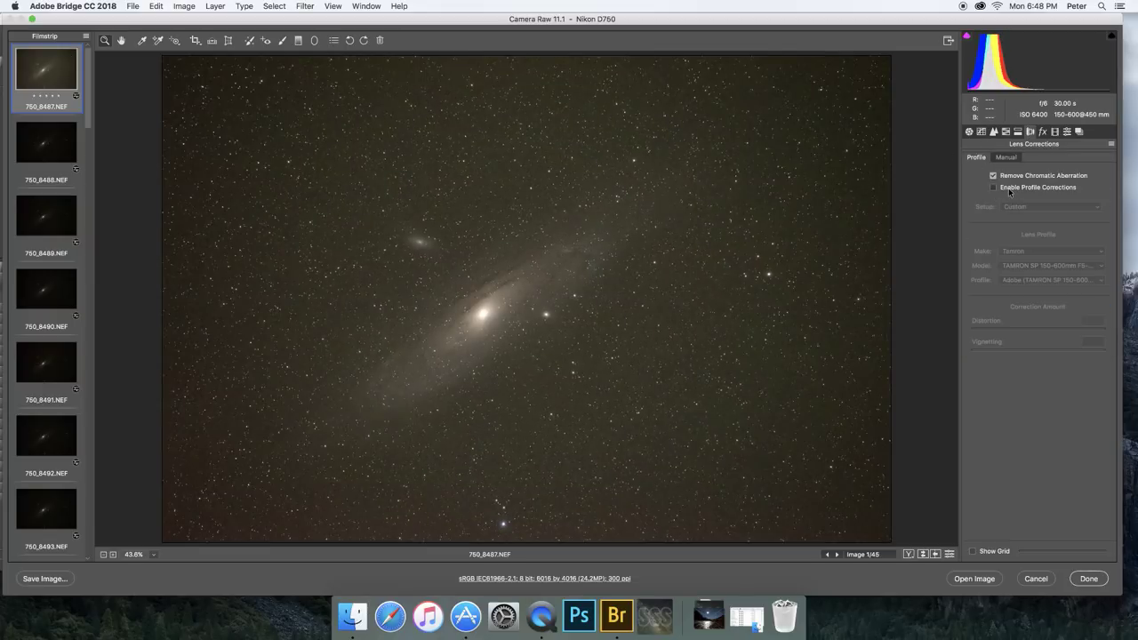
pyautogui.click(1009, 188)
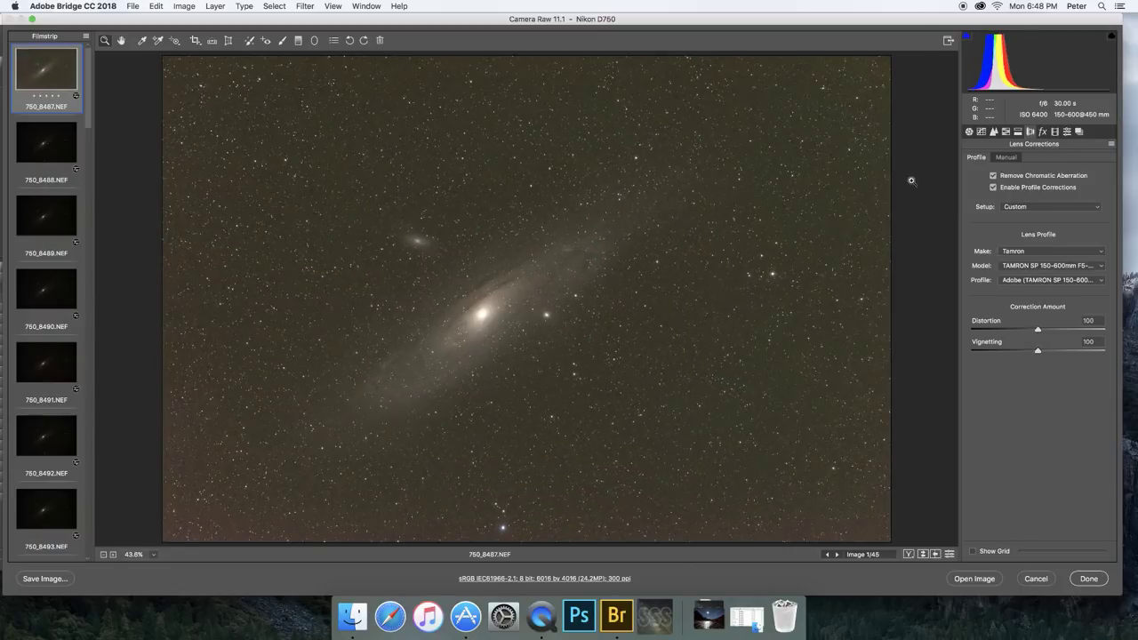
# - In the Basic panel, set Temperature 4200 and Tint +12, and ease Exposure to +1.60
pyautogui.click(969, 131)
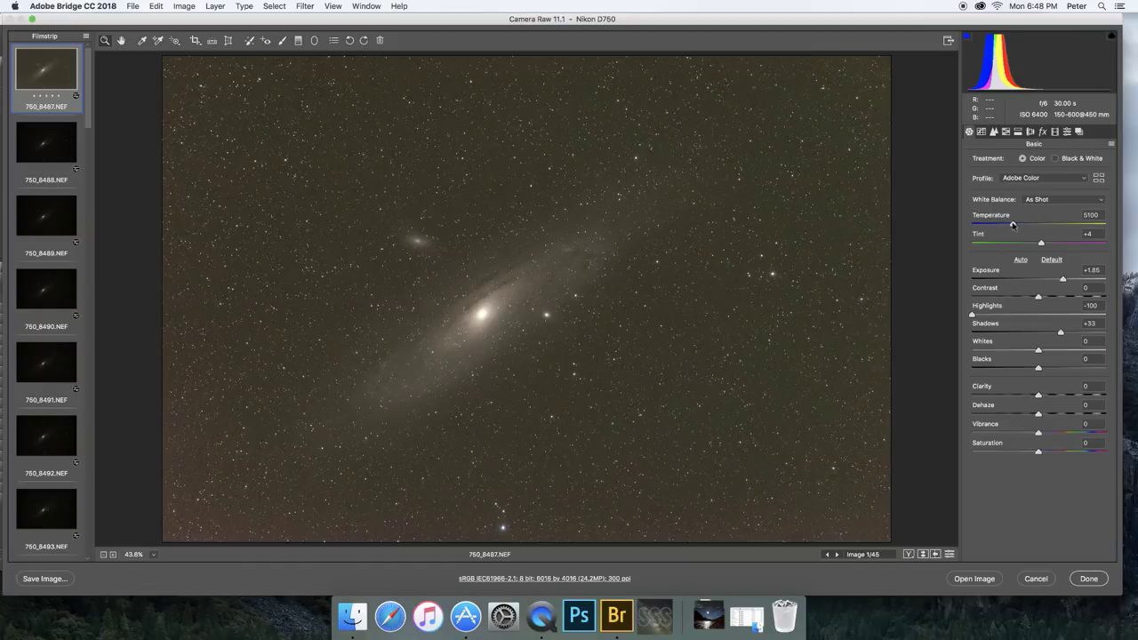
pyautogui.moveTo(1014, 224); pyautogui.dragTo(1001, 225)
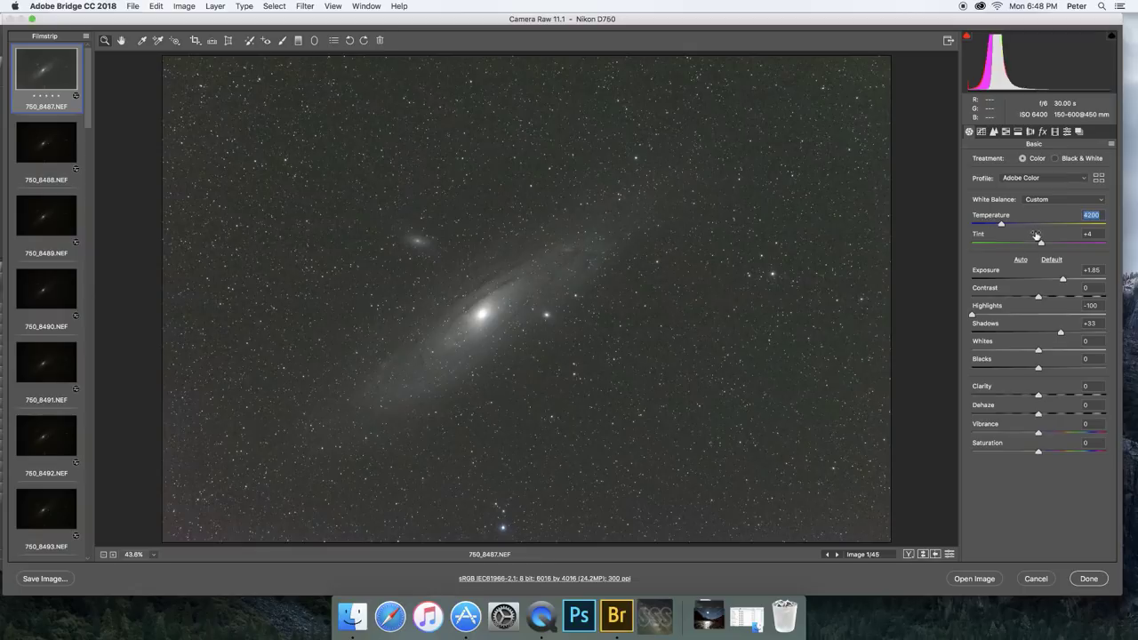
pyautogui.moveTo(1044, 244); pyautogui.dragTo(1048, 246)
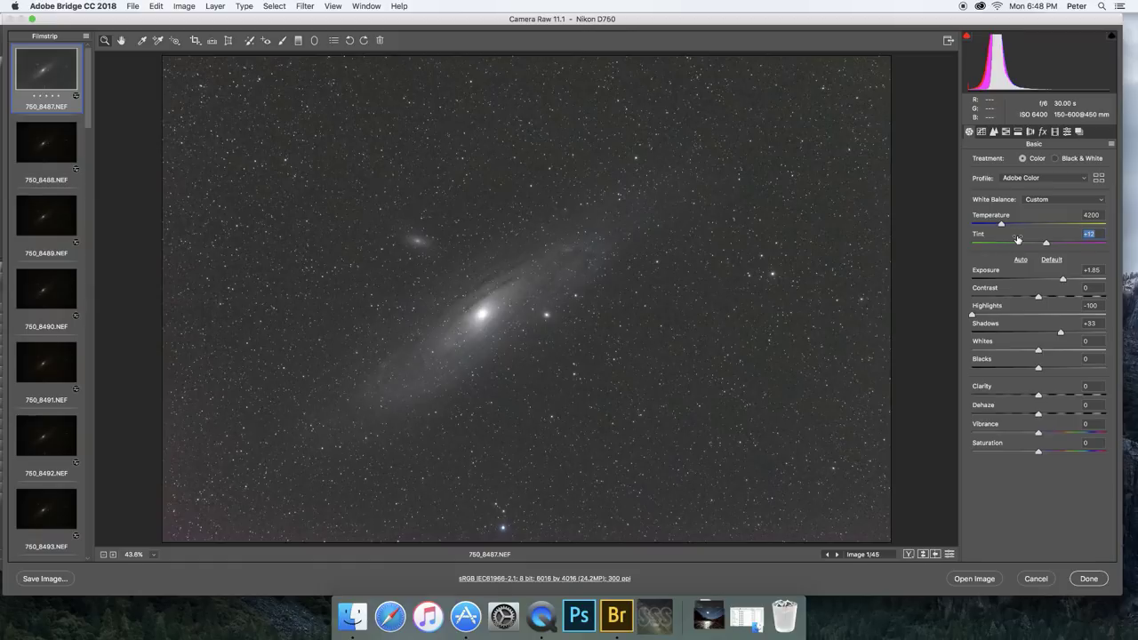
pyautogui.moveTo(1065, 280); pyautogui.dragTo(1060, 281)
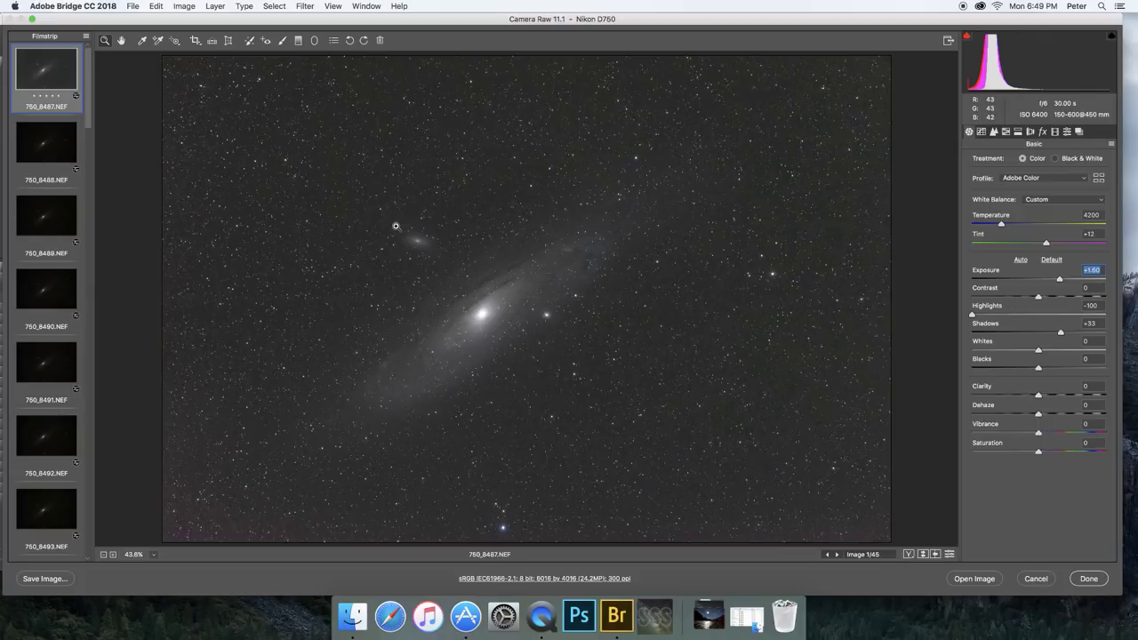
# - Select all 45 filmstrip images and sync every setting from the first frame to them
pyautogui.rightClick(53, 76)
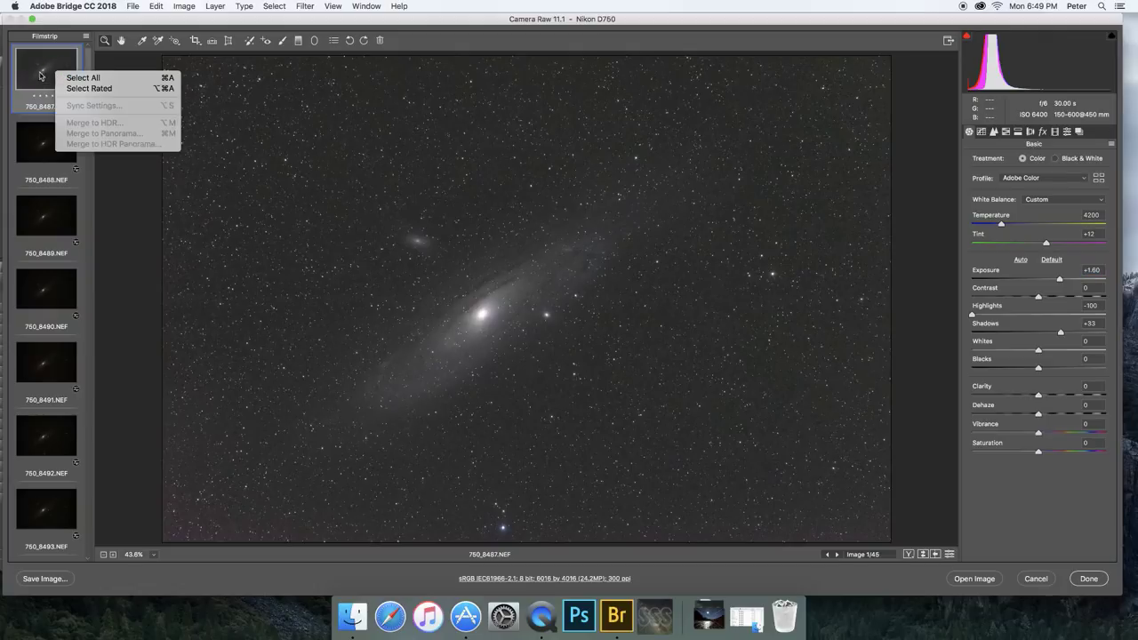
pyautogui.click(89, 78)
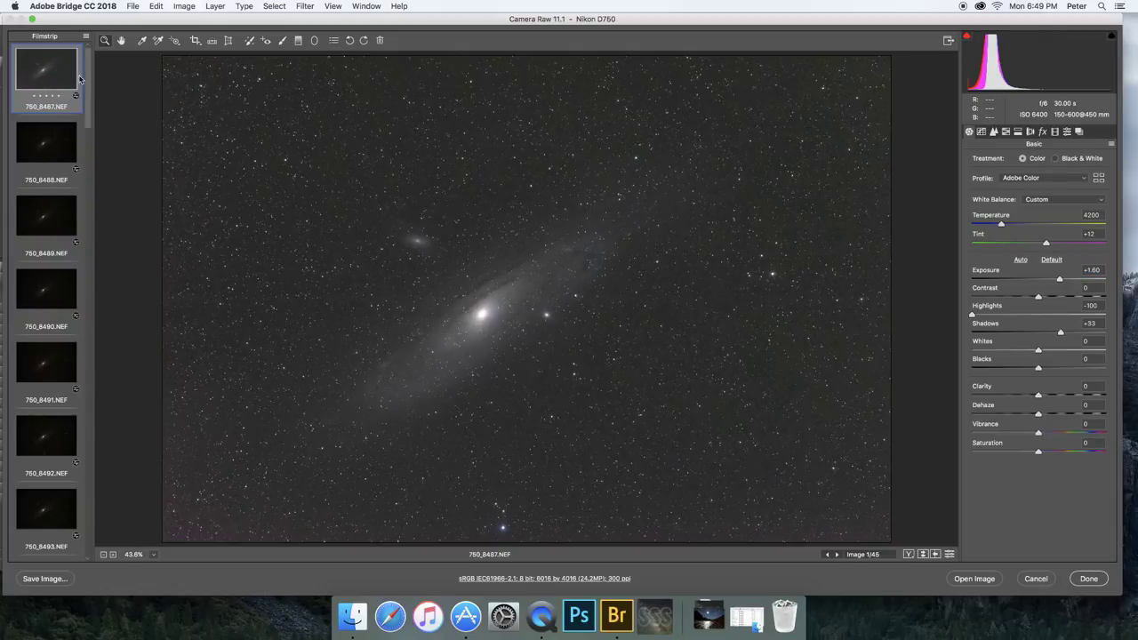
pyautogui.rightClick(67, 75)
pyautogui.click(109, 105)
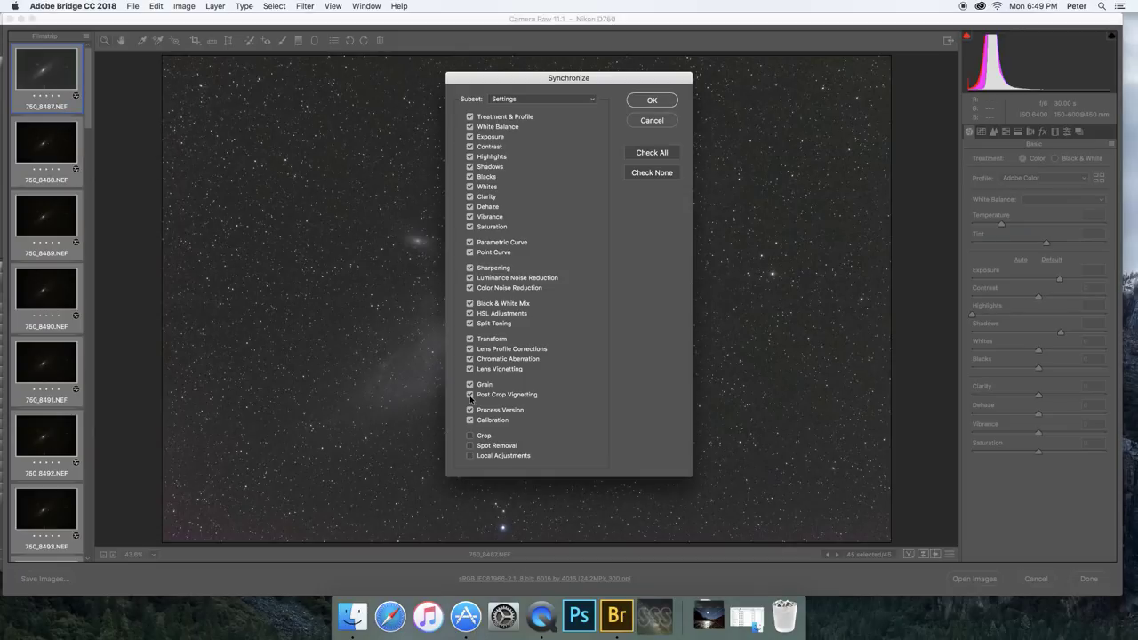
pyautogui.click(648, 99)
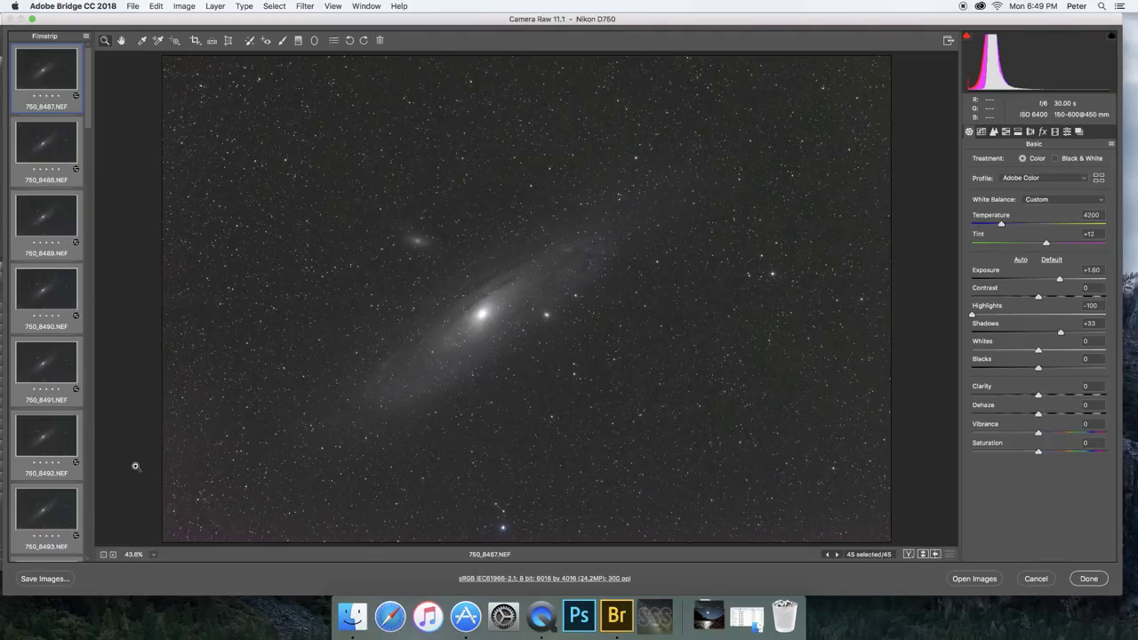
pyautogui.click(56, 583)
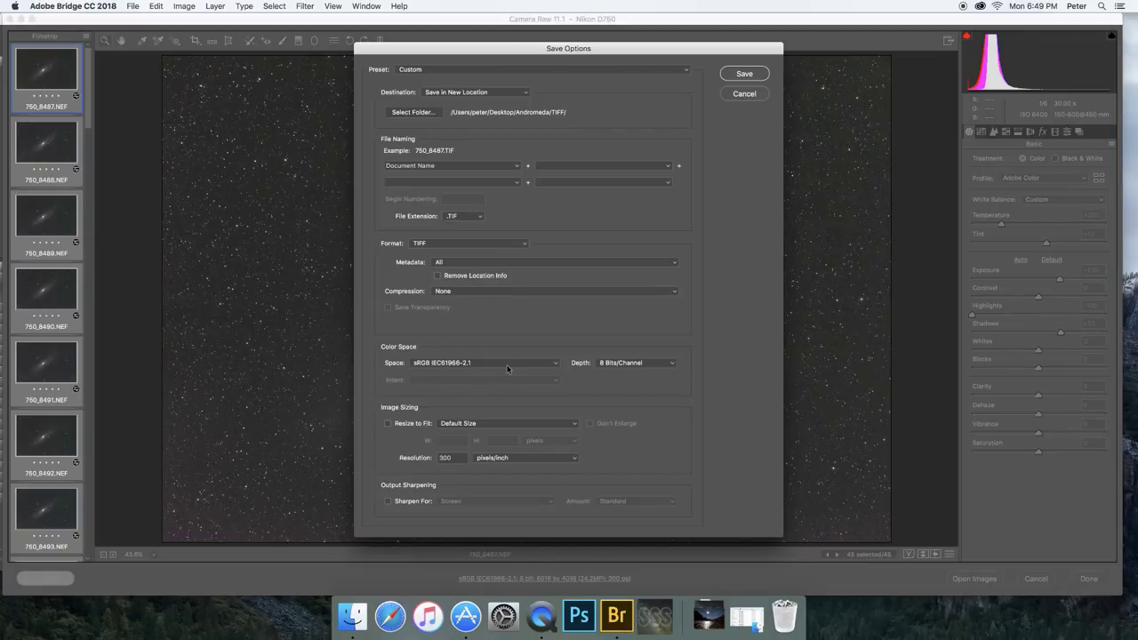
# - Keep 8 Bits/Channel depth and TIFF format as the save options
pyautogui.click(614, 364)
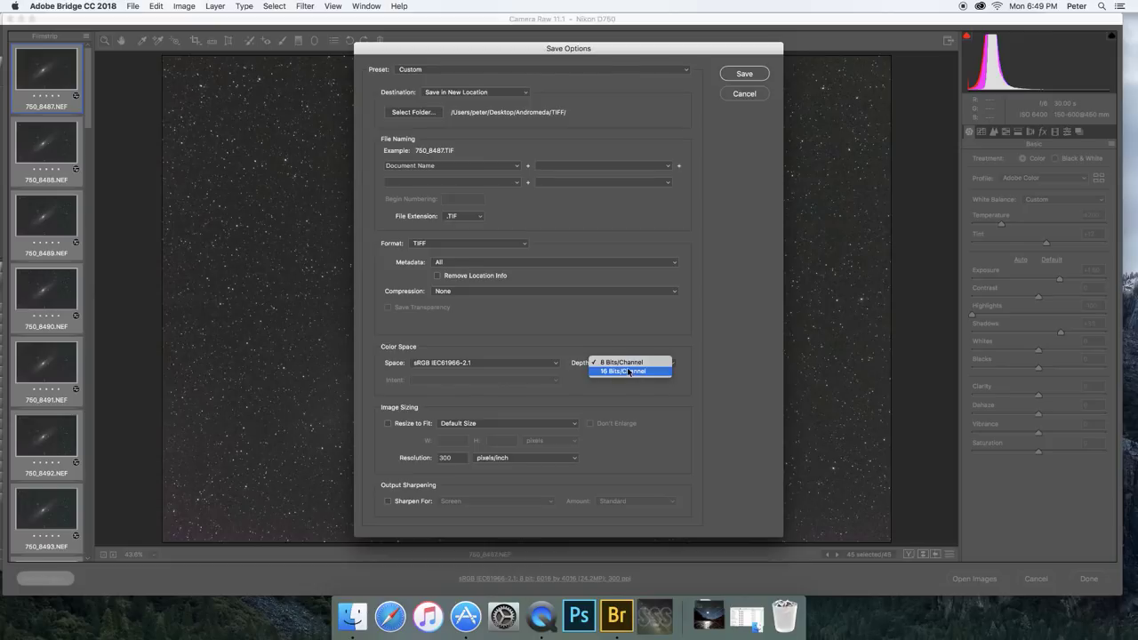
pyautogui.click(617, 363)
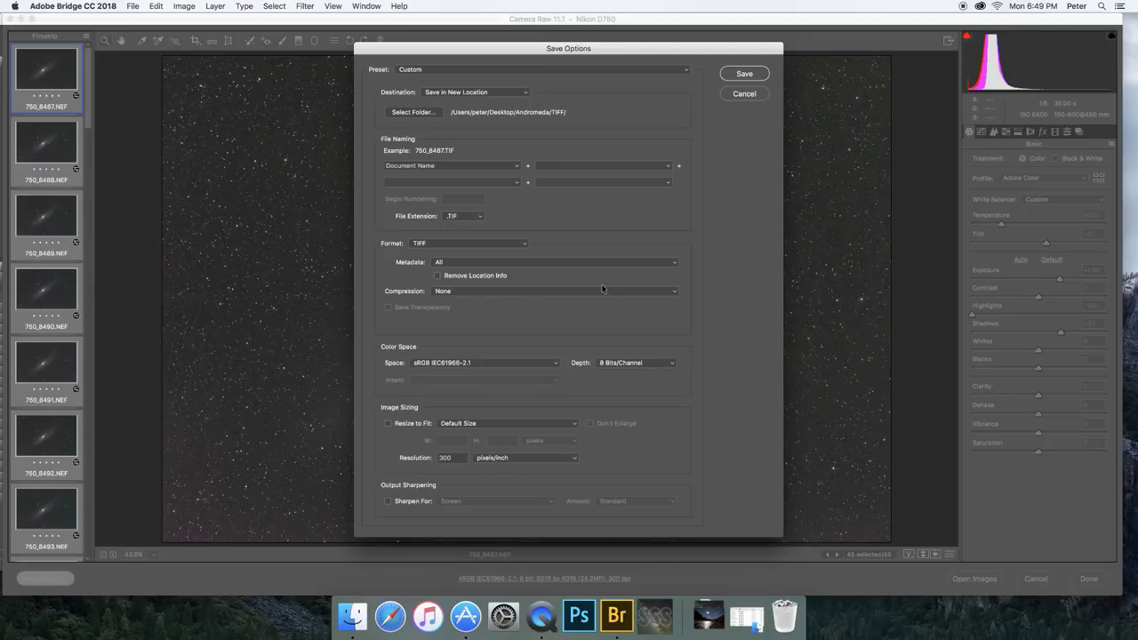
pyautogui.click(425, 246)
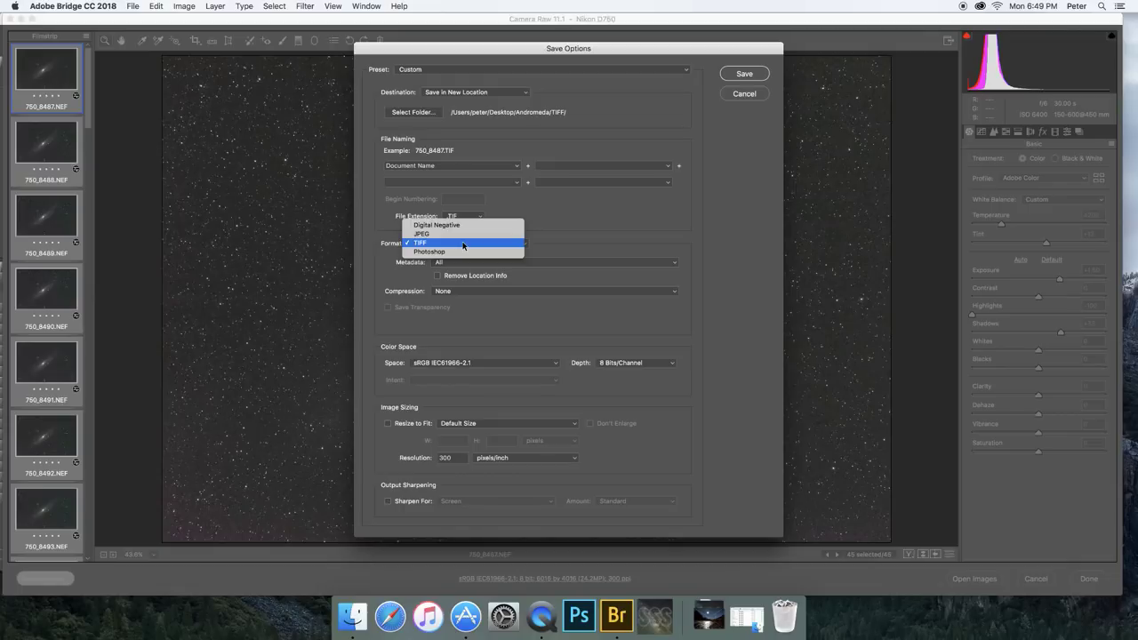
pyautogui.click(462, 244)
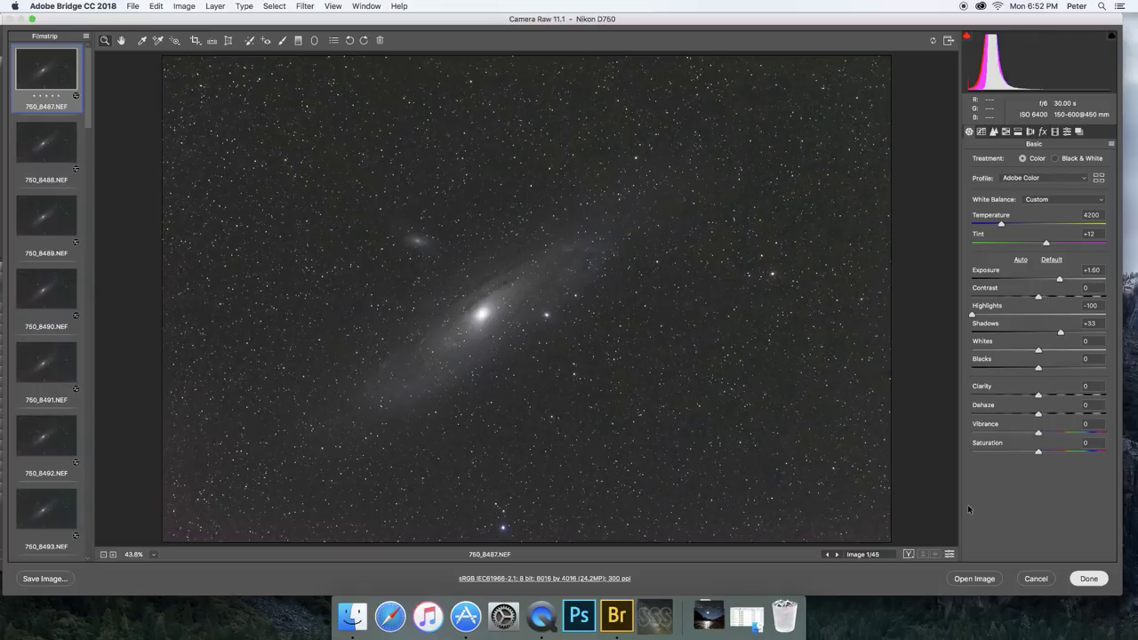
# - Close Camera Raw, launch Starry Sky Stacker, and skip its welcome tutorial
pyautogui.press('Return')
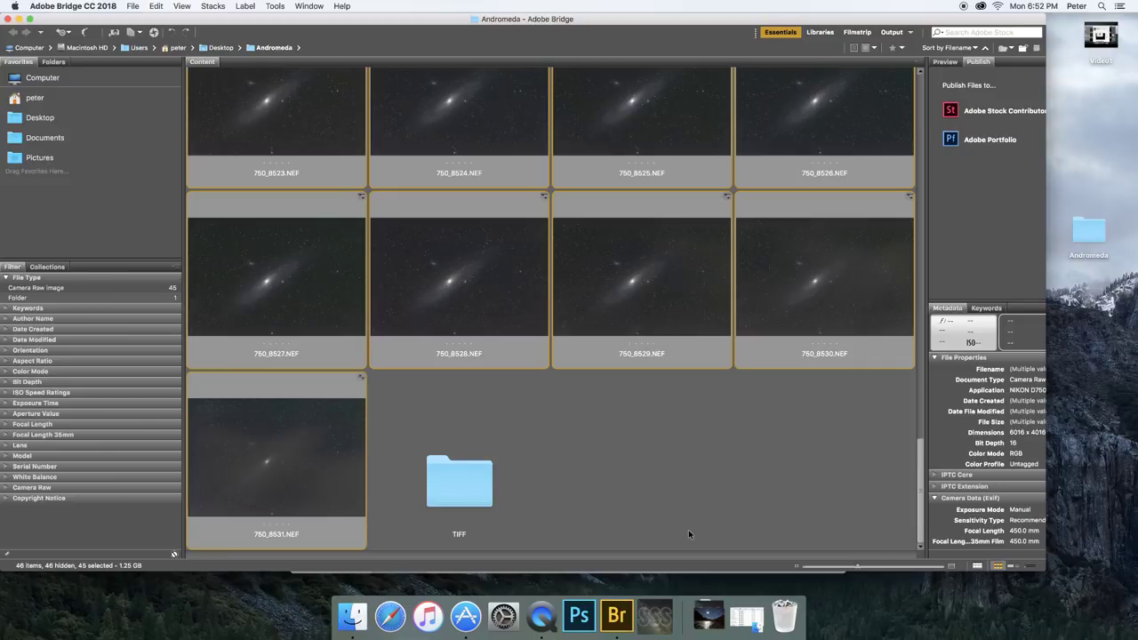
pyautogui.click(655, 615)
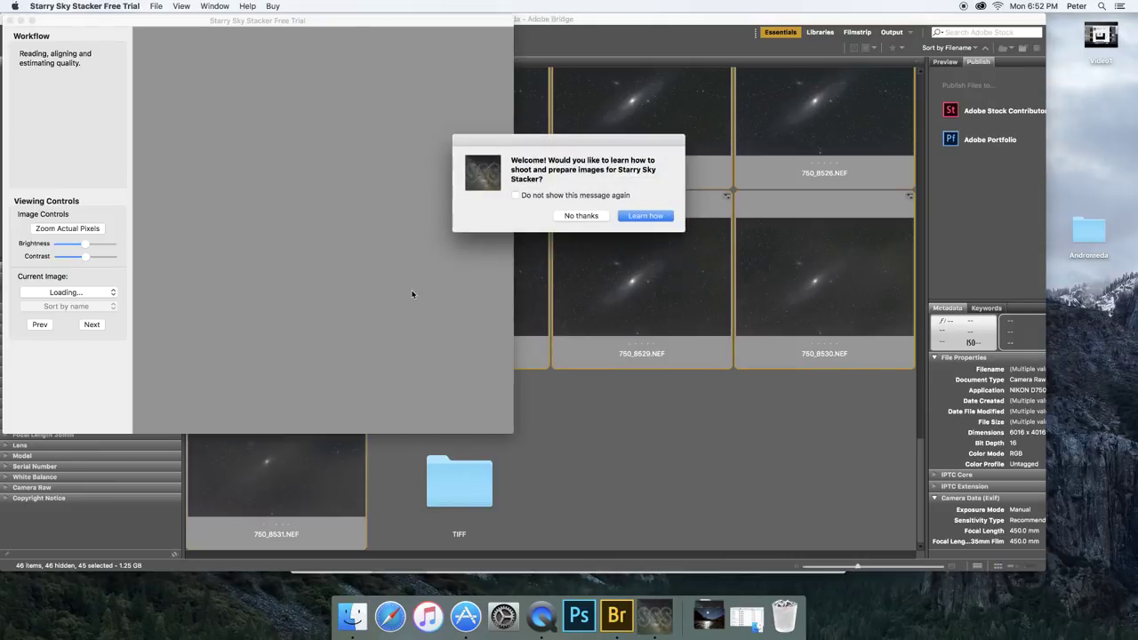
pyautogui.click(574, 215)
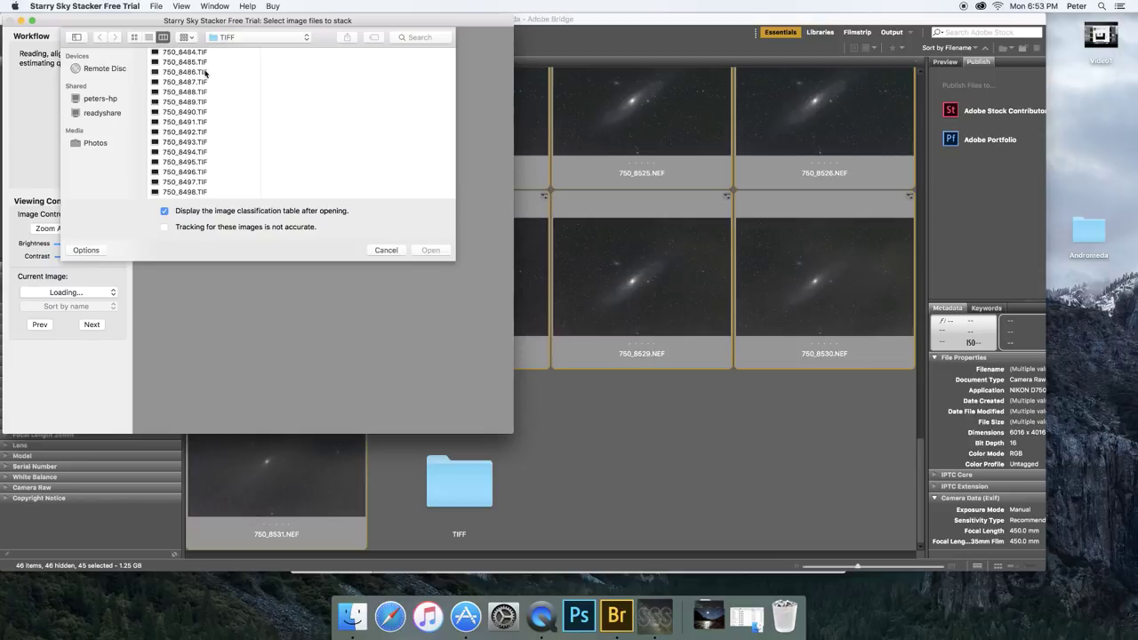
# - Select TIFF frames 750_8486 through 750_8530 and open all 45 for stacking
pyautogui.click(206, 72)
pyautogui.scroll(-10, 205, 133)
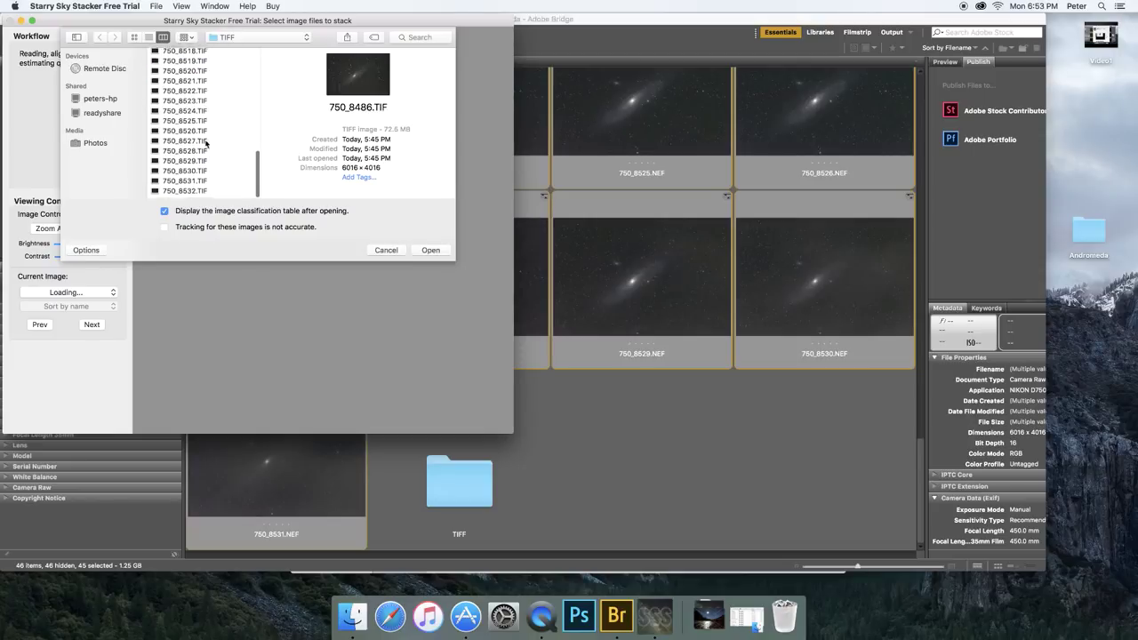
pyautogui.keyDown('shift'); pyautogui.click(202, 174); pyautogui.keyUp('shift')
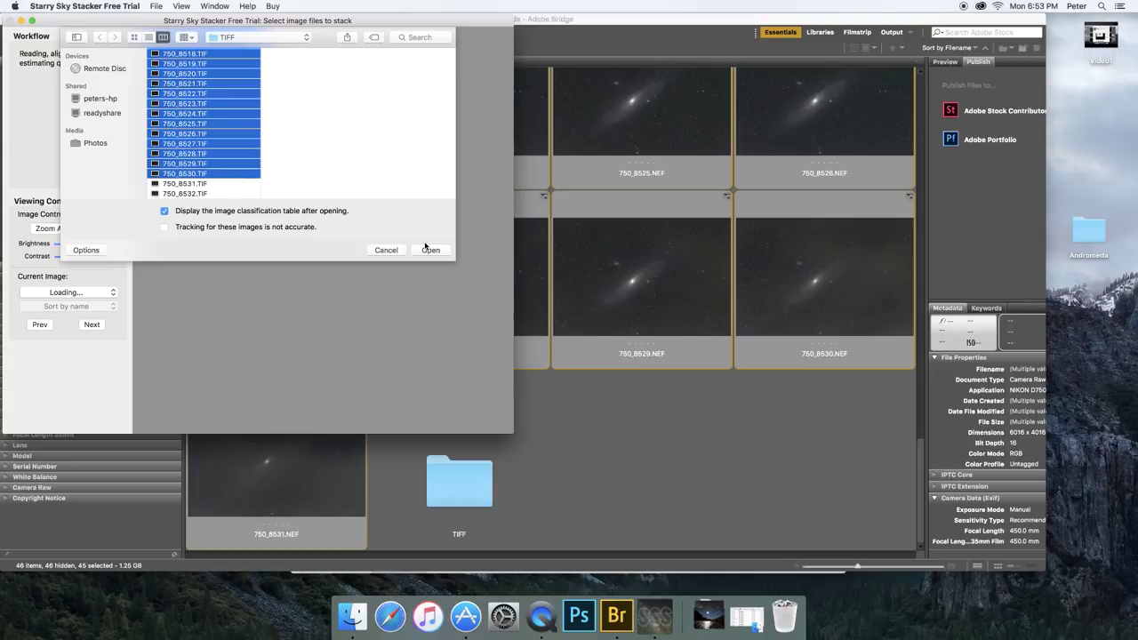
pyautogui.scroll(10, 231, 157)
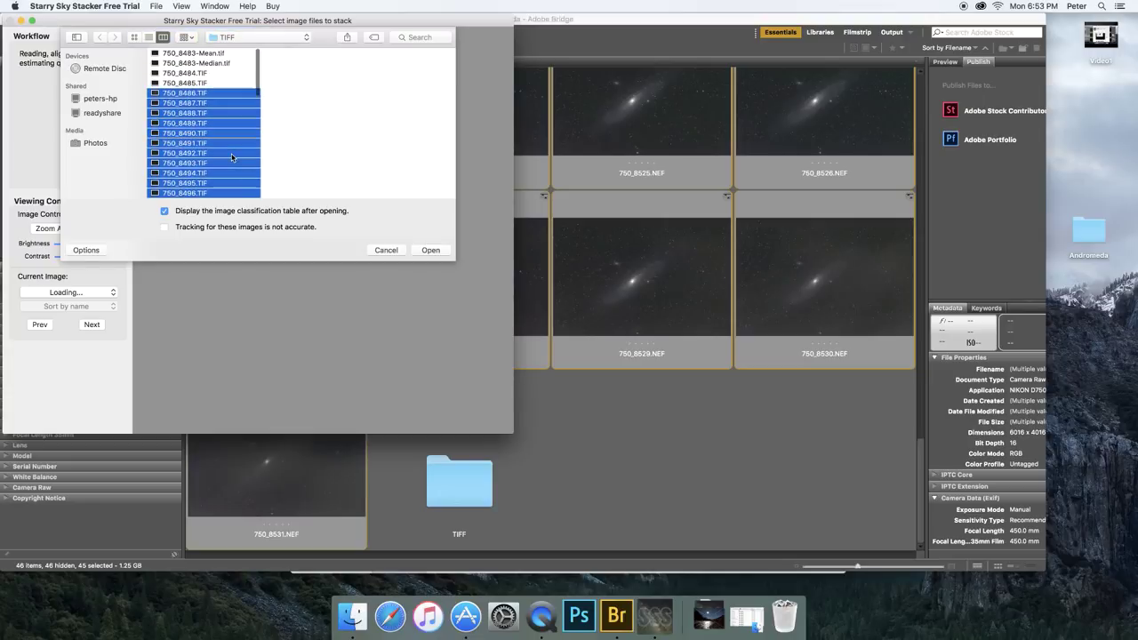
pyautogui.scroll(-5, 222, 162)
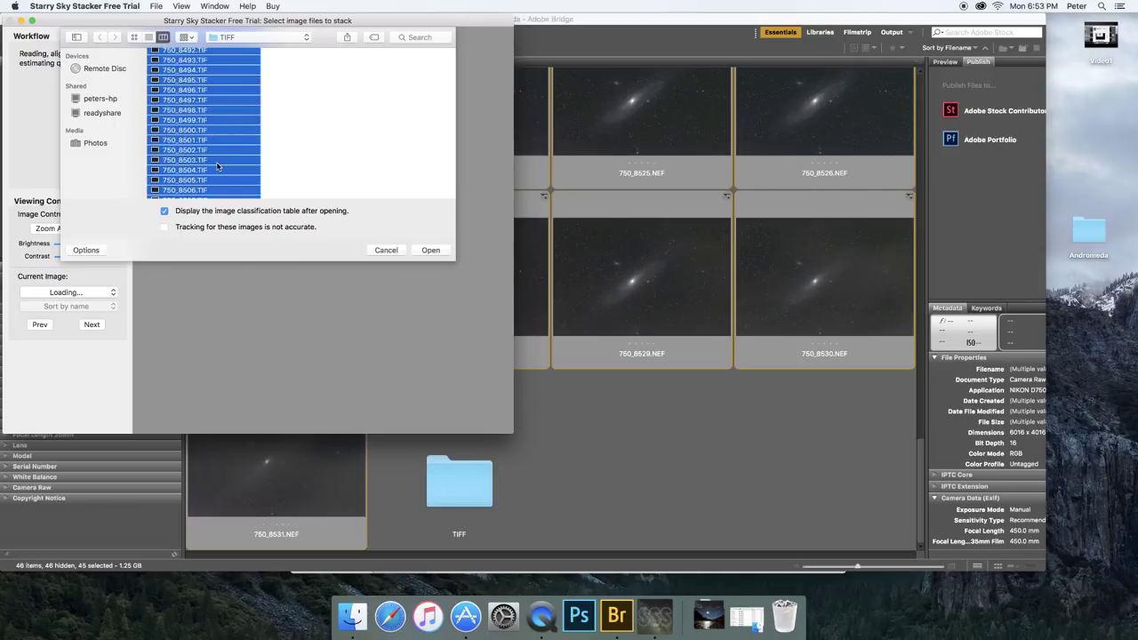
pyautogui.click(424, 250)
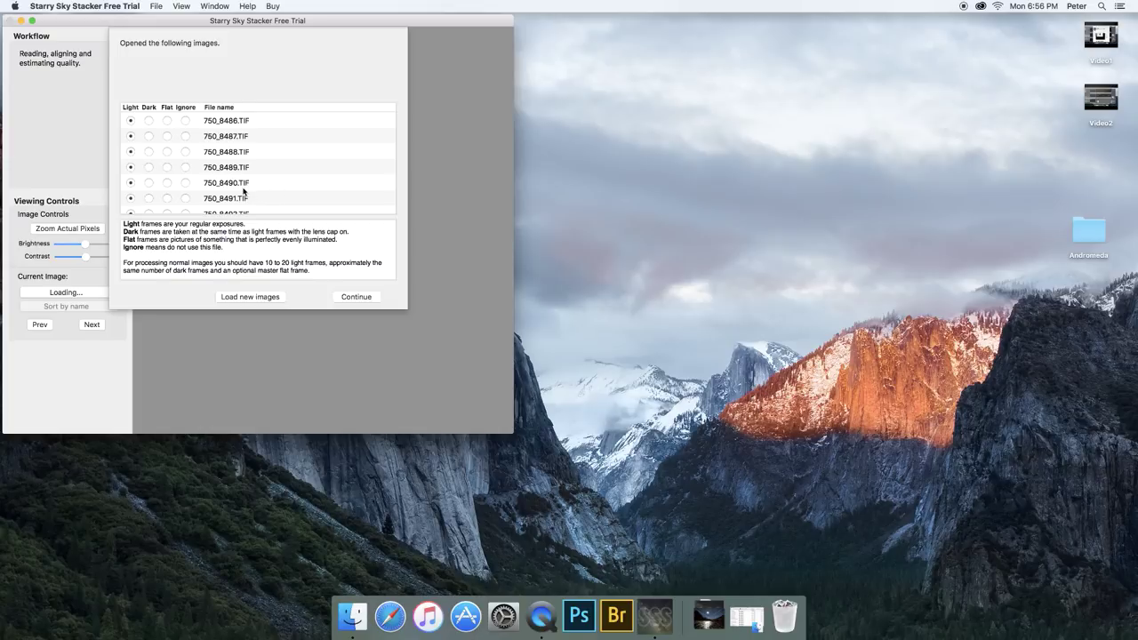
# - Review the classification table, keep all 45 files as Light frames, and continue
pyautogui.scroll(-10, 244, 192)
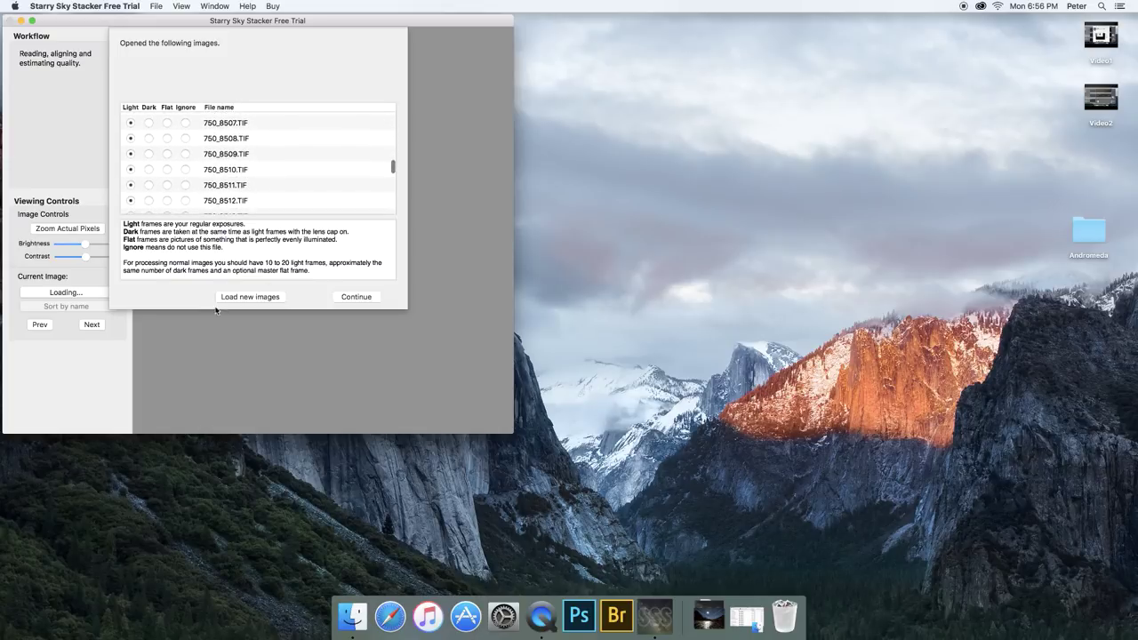
pyautogui.scroll(10, 263, 174)
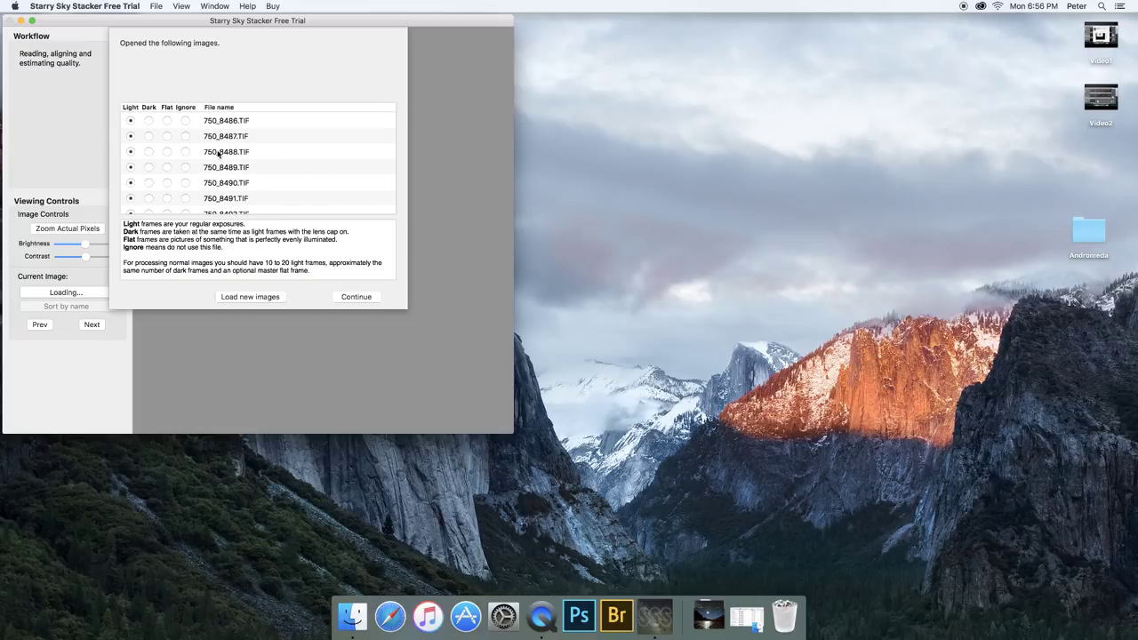
pyautogui.scroll(-7, 224, 187)
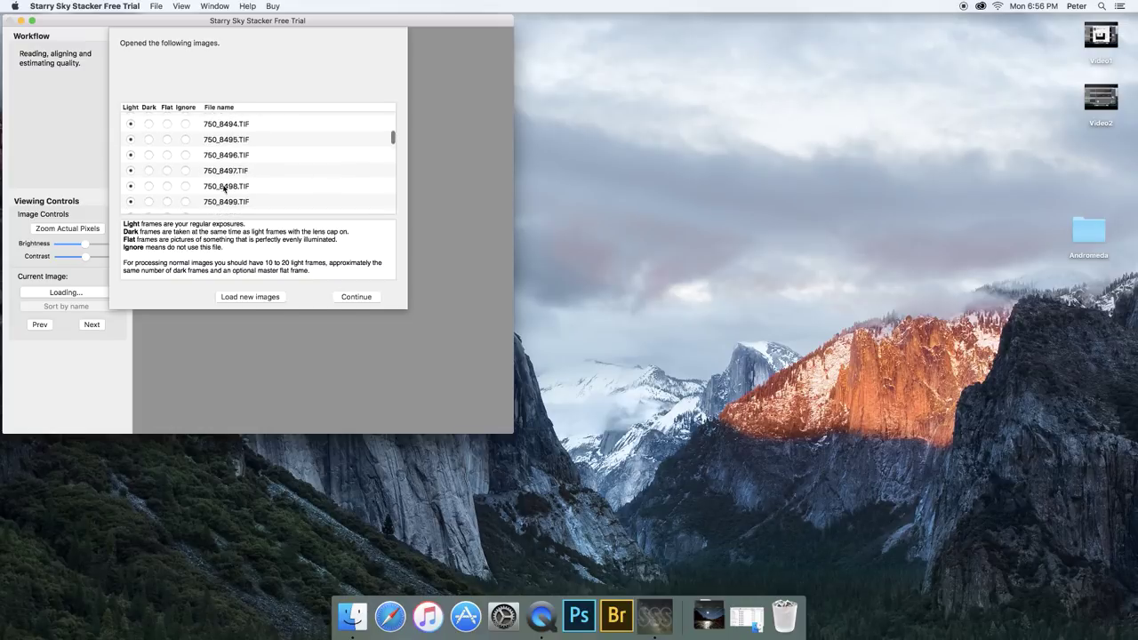
pyautogui.scroll(7, 224, 187)
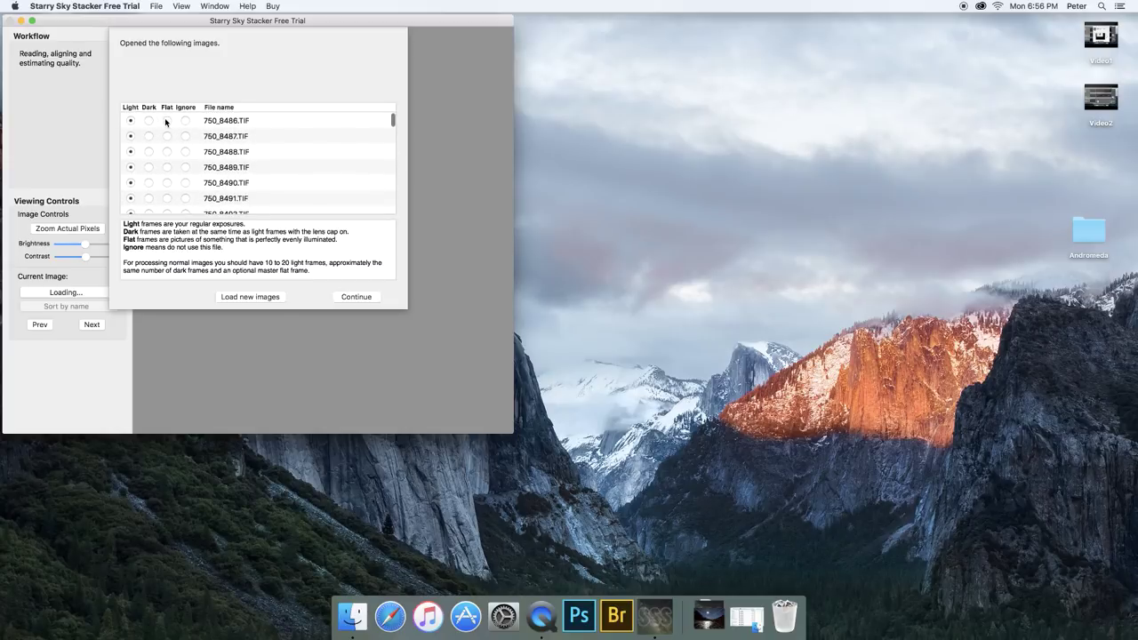
pyautogui.scroll(-8, 165, 156)
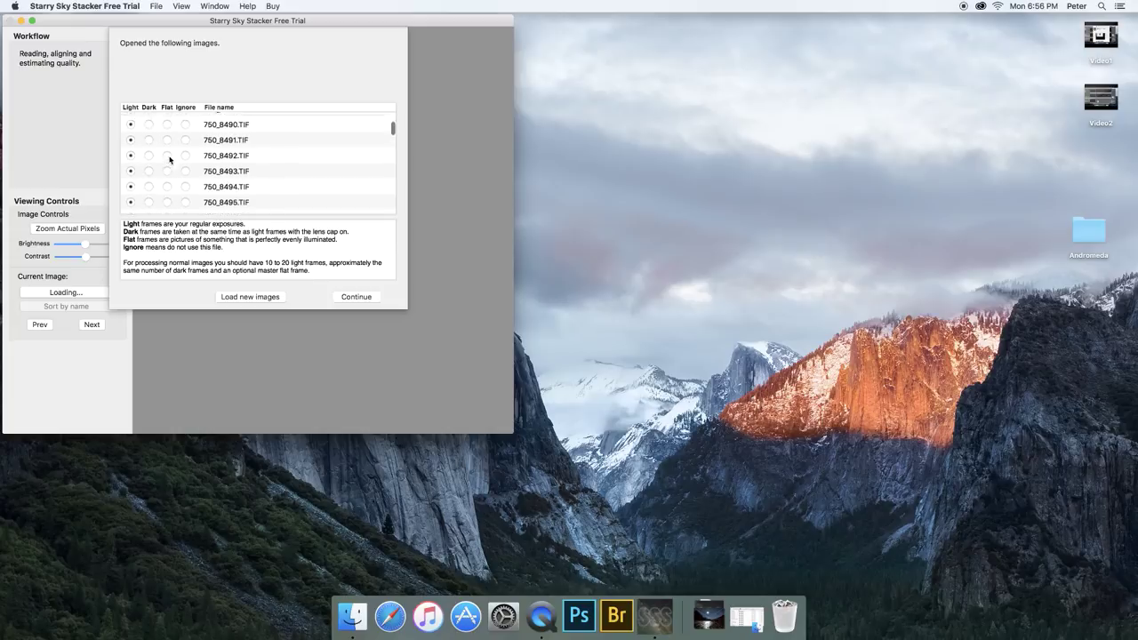
pyautogui.scroll(-5, 170, 158)
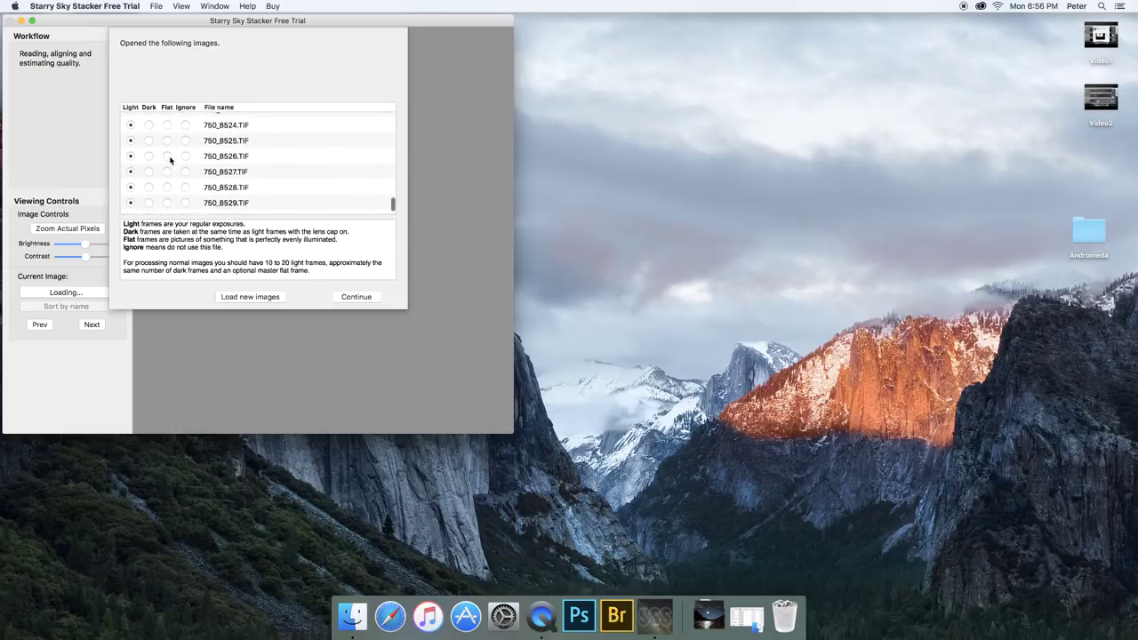
pyautogui.click(356, 297)
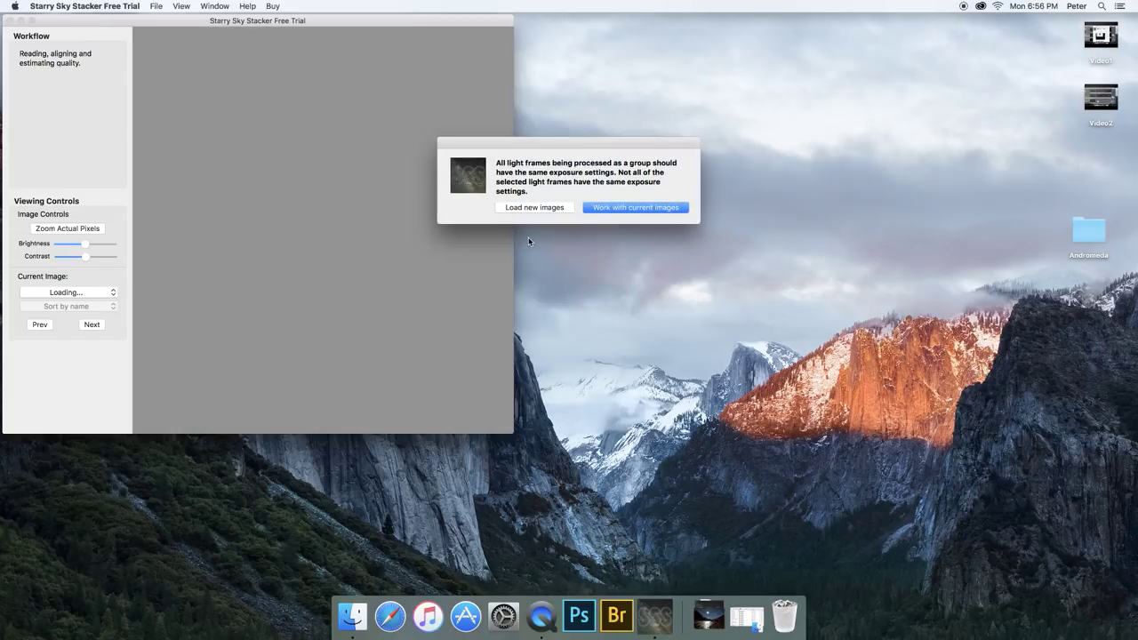
# - Dismiss the exposure warning by working with the current images so alignment runs
pyautogui.click(621, 210)
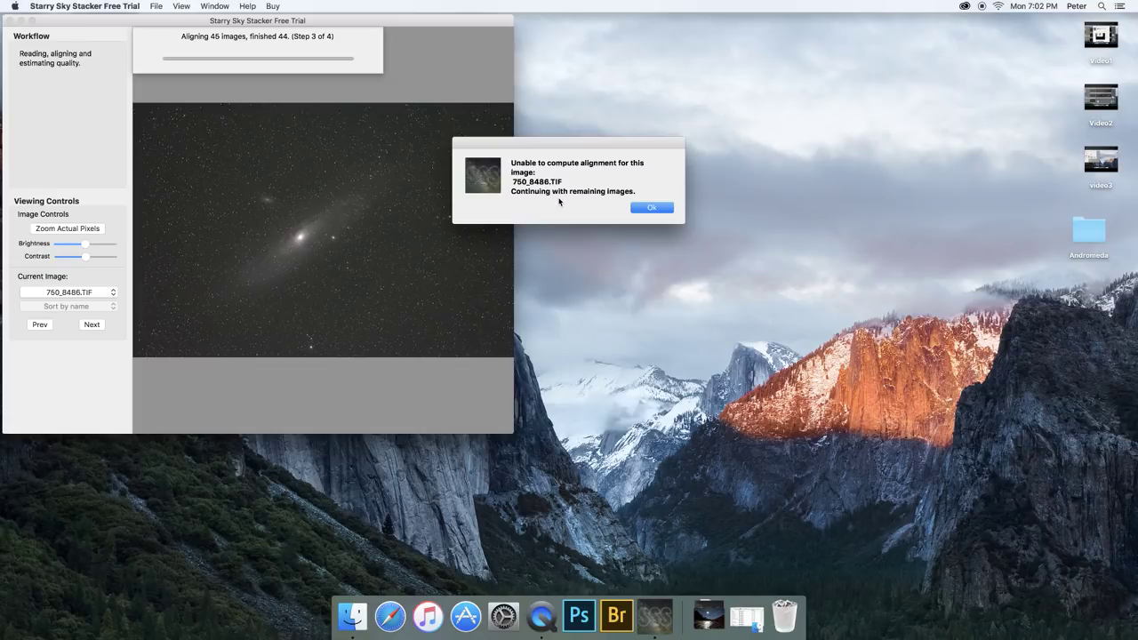
# - Acknowledge the alignment failure for 750_8486.TIF and bring the stacker window back to the front
pyautogui.click(641, 209)
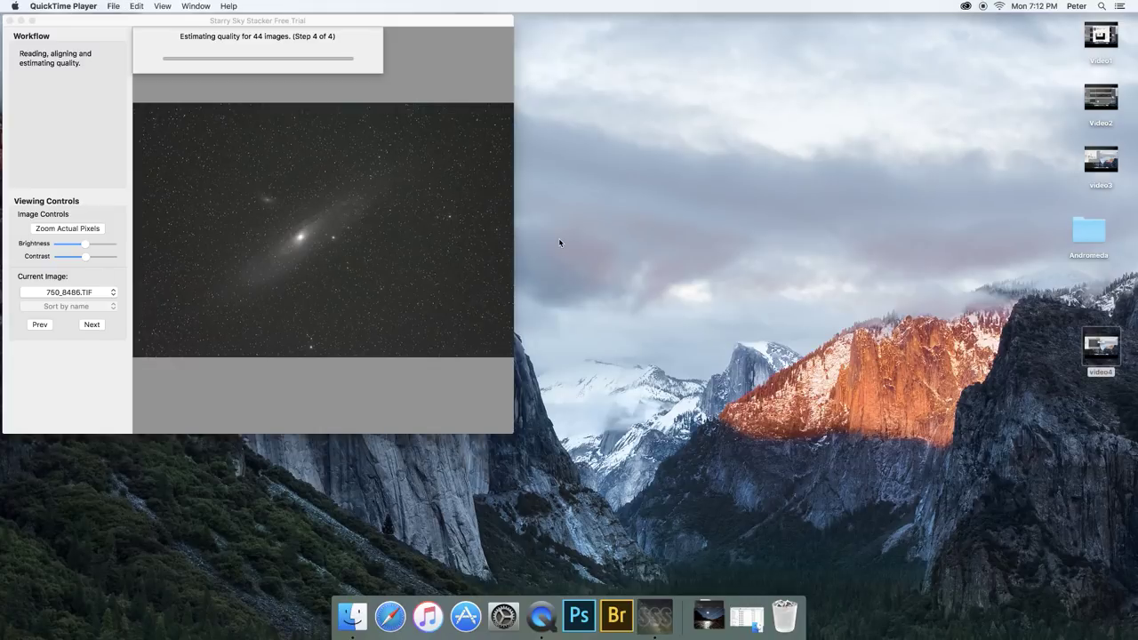
pyautogui.click(367, 22)
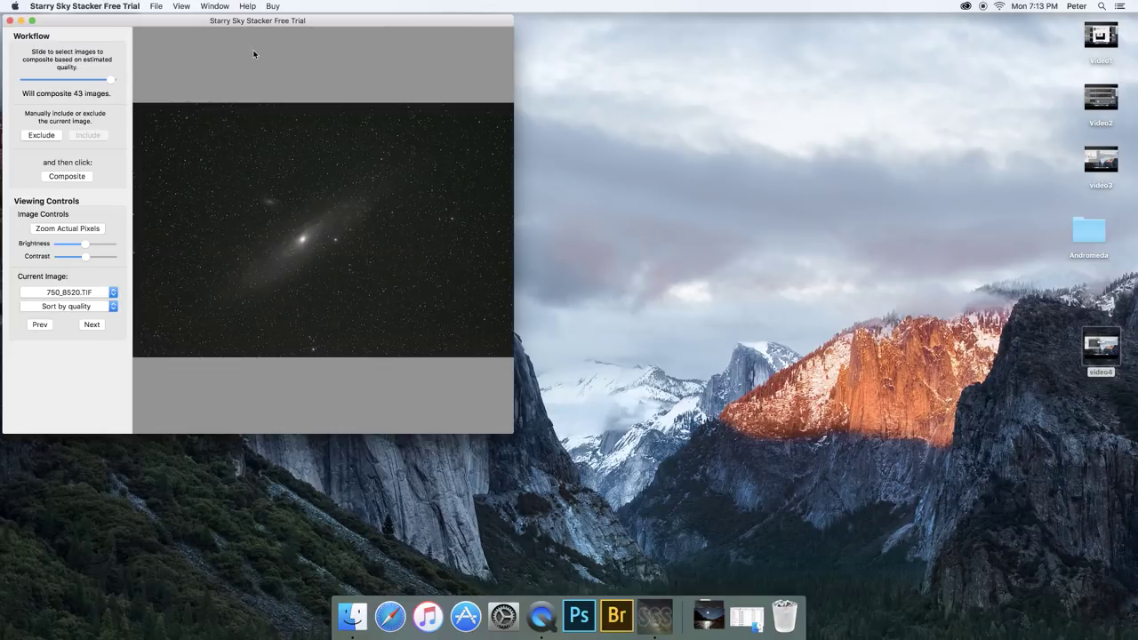
pyautogui.click(14, 7)
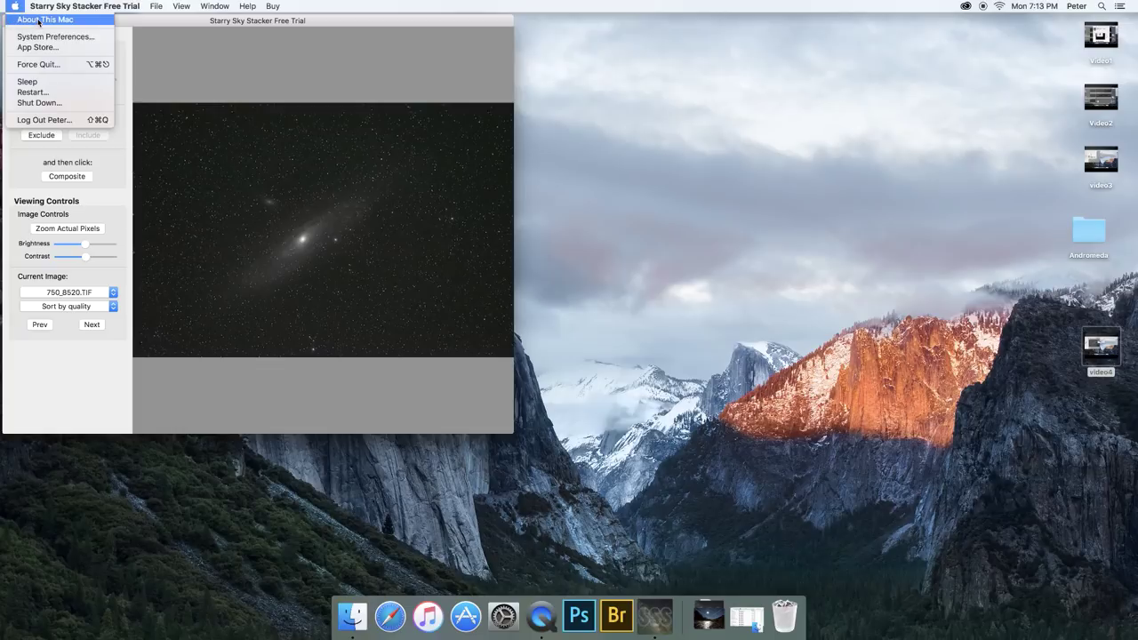
pyautogui.click(308, 123)
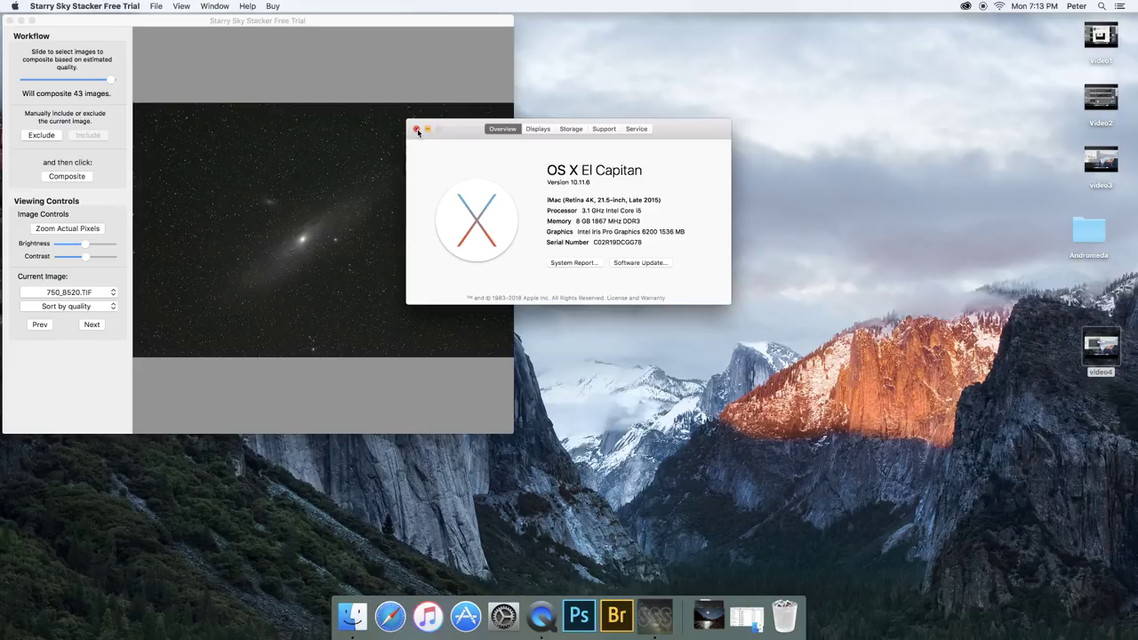
pyautogui.click(417, 130)
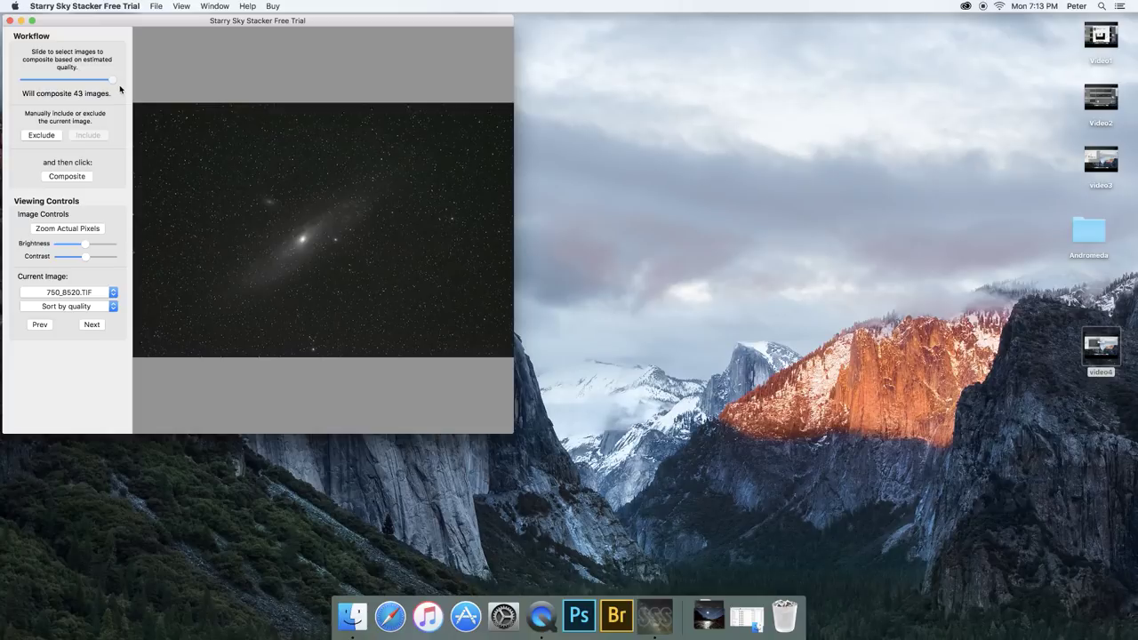
# - Cut the quality cutoff down to only the top few images, then loosen it again
pyautogui.press('Right')
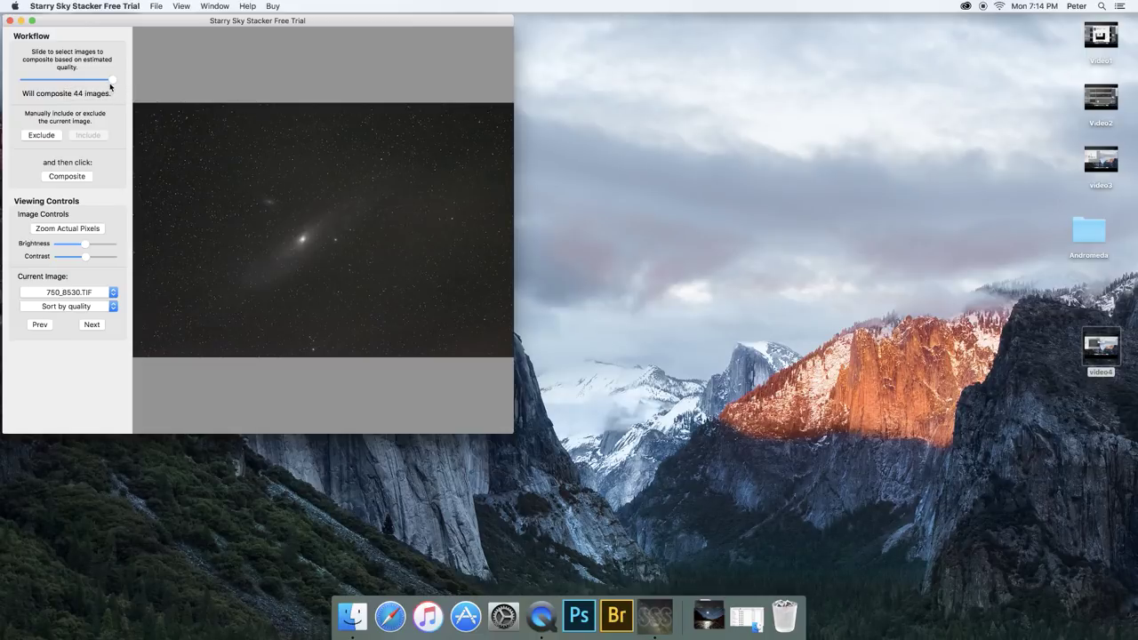
pyautogui.moveTo(113, 83); pyautogui.dragTo(29, 84)
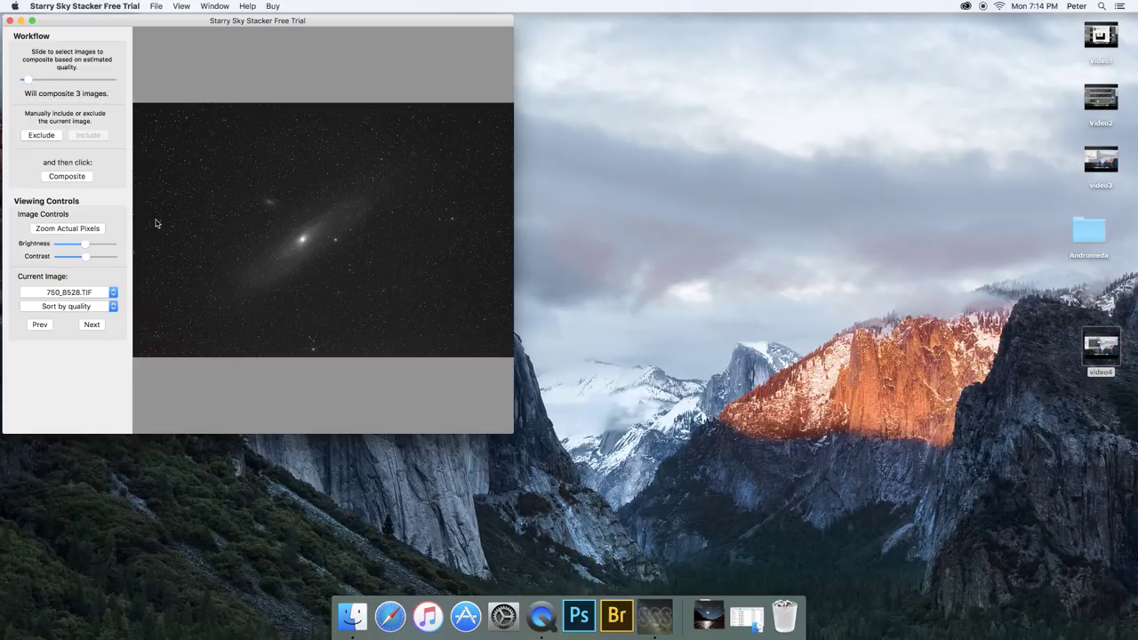
pyautogui.moveTo(28, 79); pyautogui.dragTo(110, 82)
# - Raise the quality cutoff to composite the 8 best frames, 750_8525 through 750_8515
pyautogui.press('Right')
pyautogui.click(39, 81)
pyautogui.moveTo(39, 81); pyautogui.dragTo(110, 82)
pyautogui.click(110, 83)
pyautogui.moveTo(34, 81)
pyautogui.mouseDown()
pyautogui.moveTo(88, 81)
pyautogui.moveTo(37, 81)
pyautogui.mouseUp()
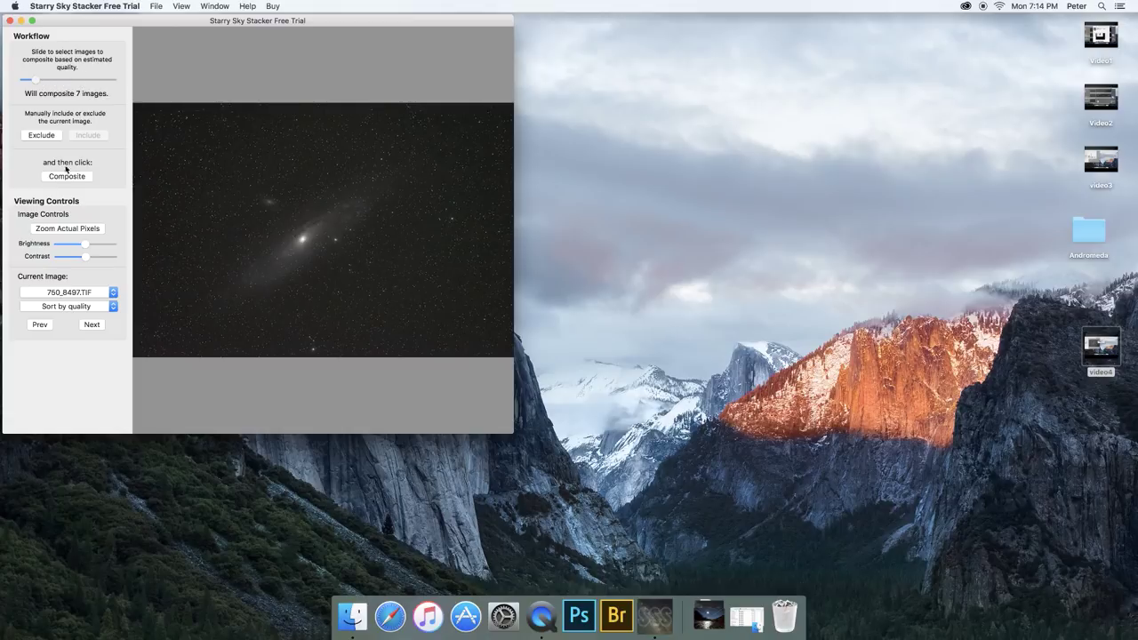
pyautogui.click(108, 291)
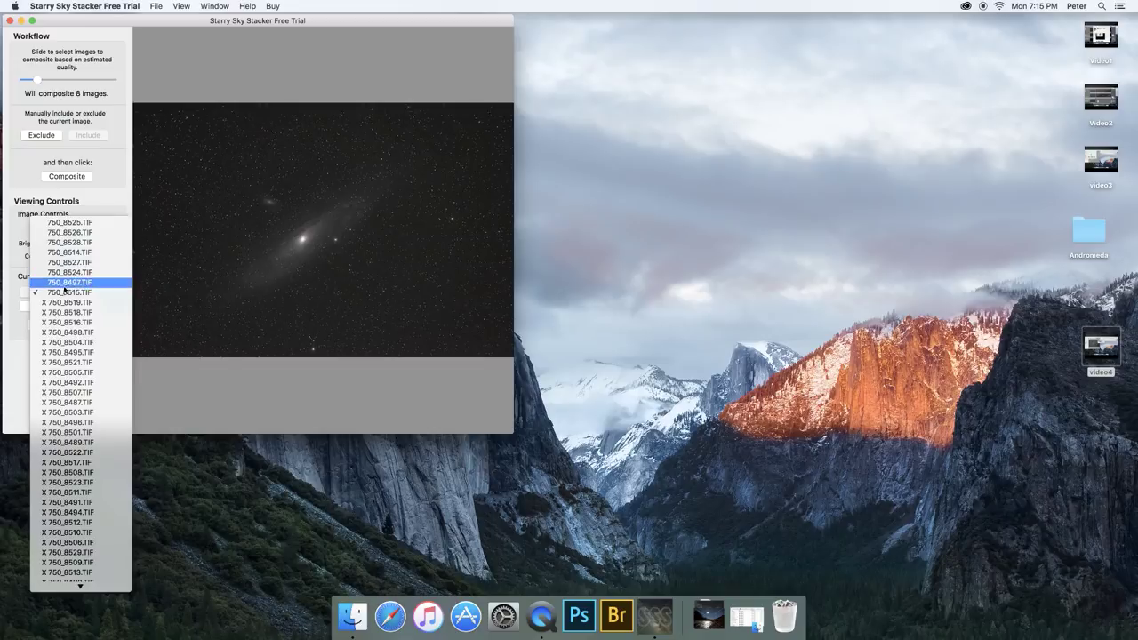
# - View kept frame 750_8497 at actual pixels, then compare excluded frames 750_8502 and 750_8520
pyautogui.click(80, 282)
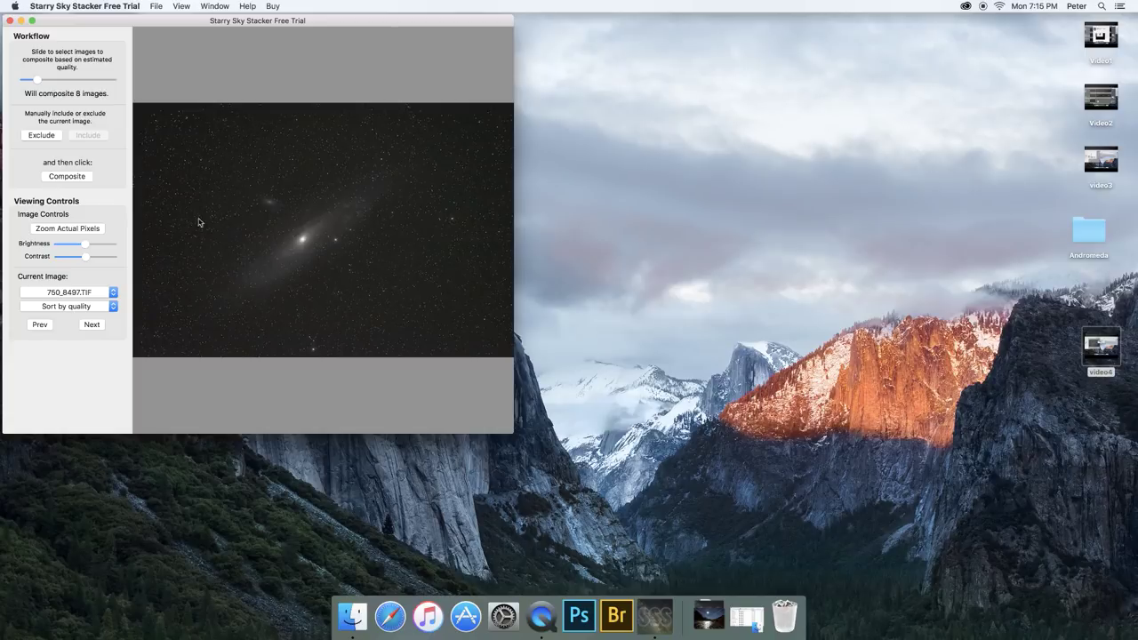
pyautogui.click(98, 229)
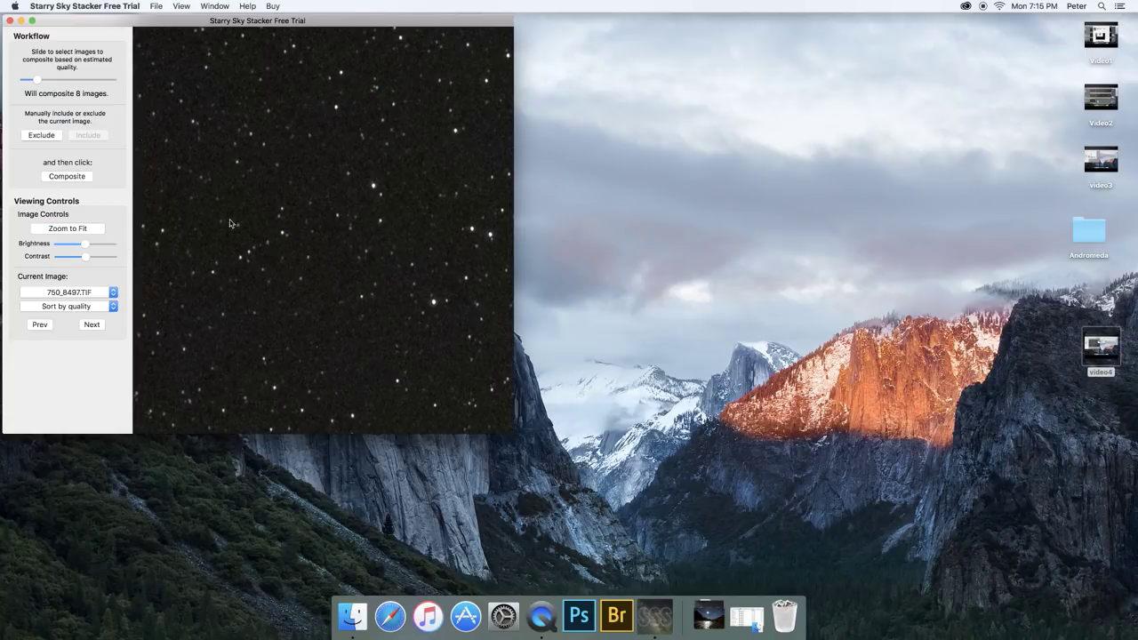
pyautogui.click(103, 291)
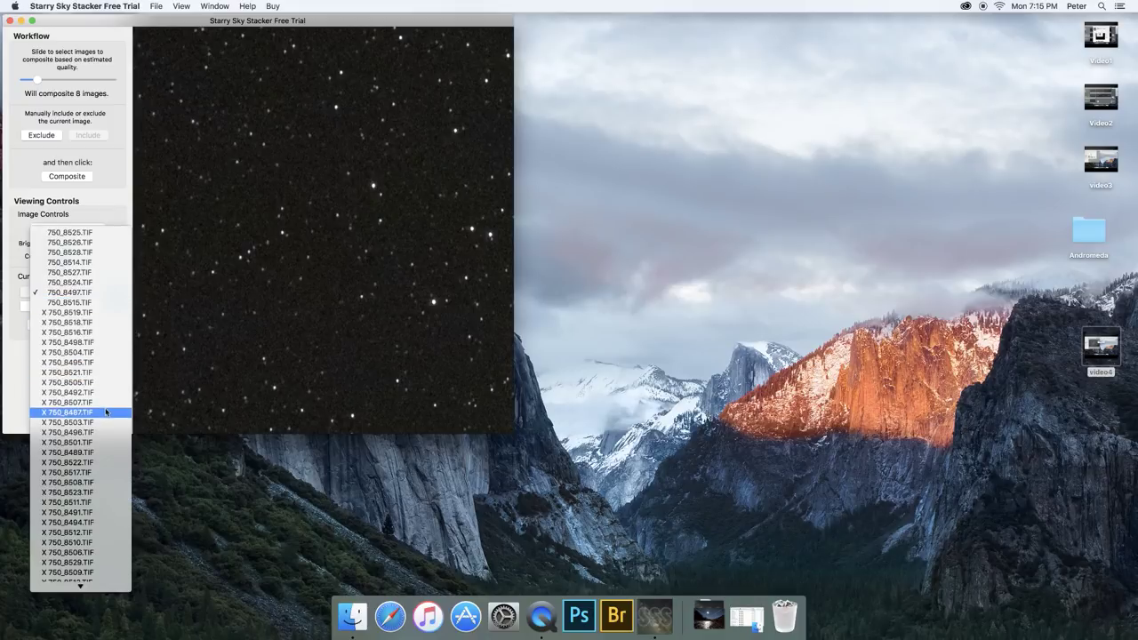
pyautogui.scroll(-3, 105, 409)
pyautogui.click(107, 544)
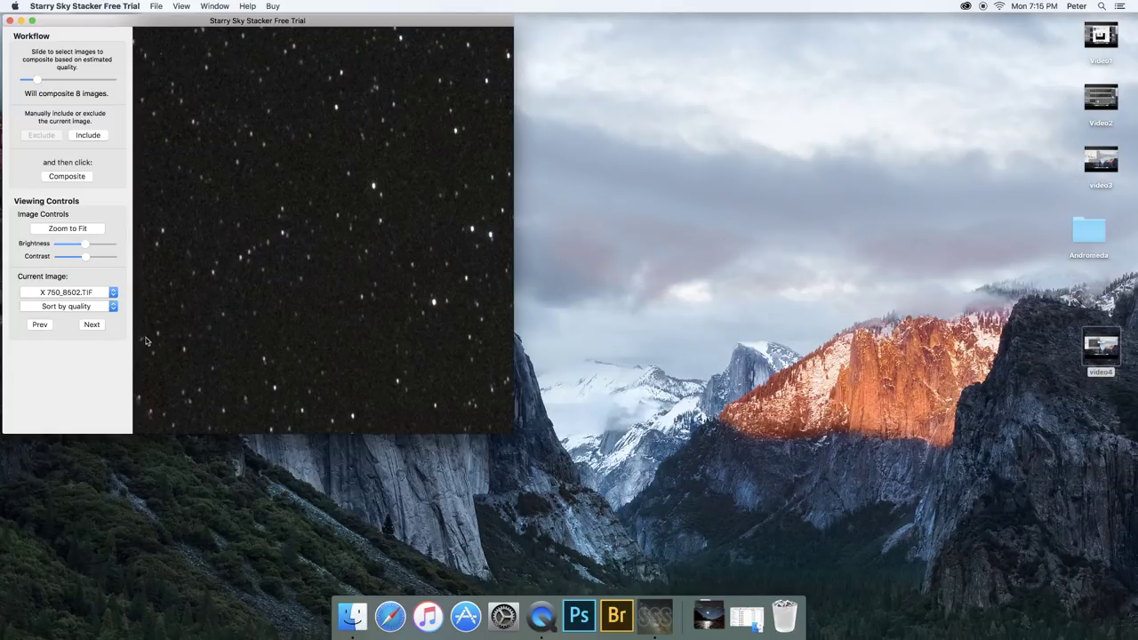
pyautogui.click(90, 293)
pyautogui.click(88, 323)
# - Raise the composite count step by step from 8 to 16 images
pyautogui.moveTo(35, 82)
pyautogui.mouseDown()
pyautogui.moveTo(123, 82)
pyautogui.moveTo(44, 82)
pyautogui.mouseUp()
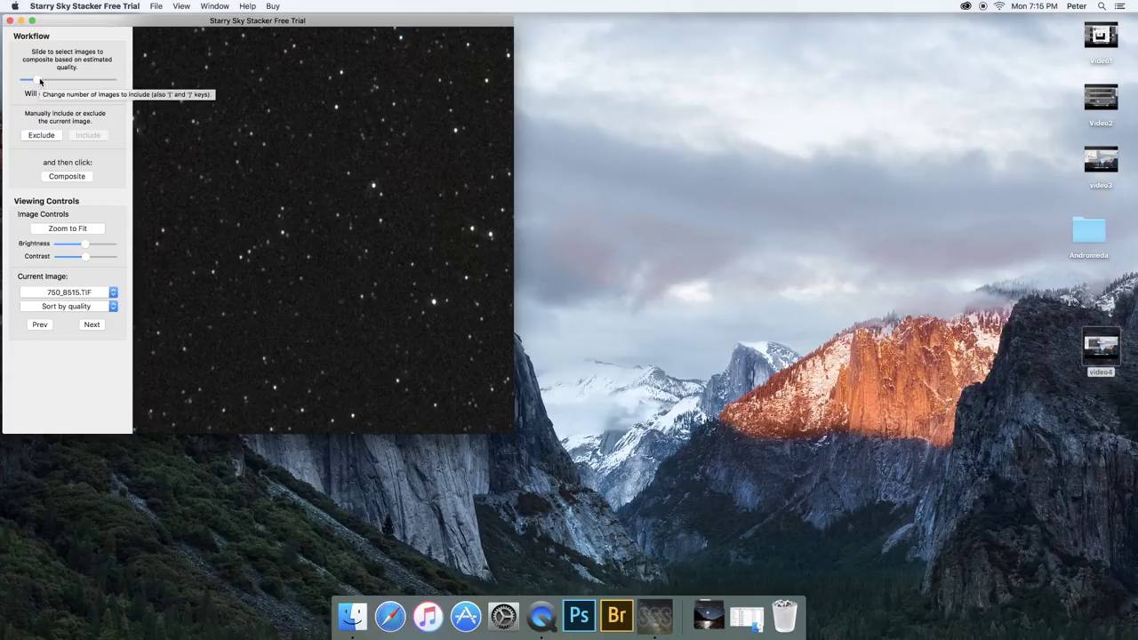
pyautogui.click(40, 81)
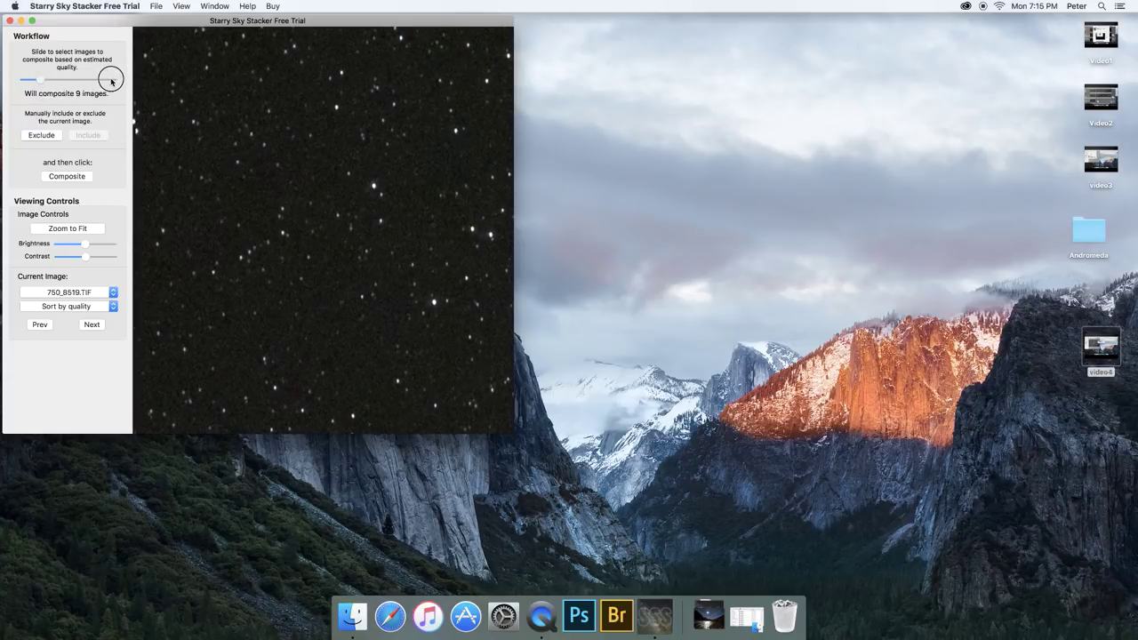
pyautogui.click(40, 82)
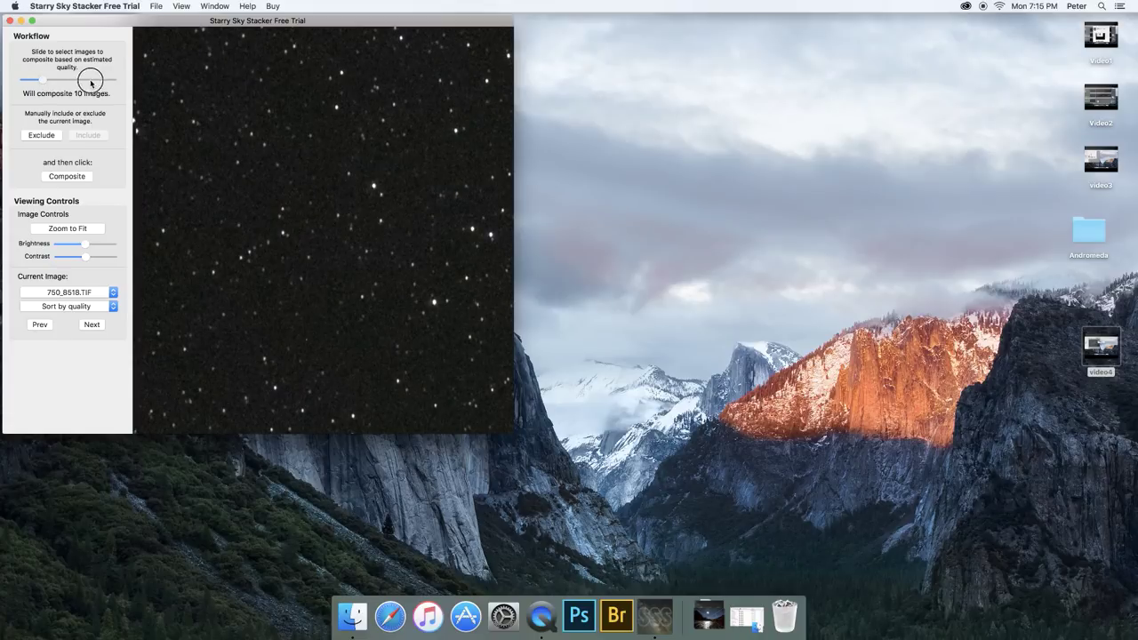
pyautogui.click(42, 82)
pyautogui.click(53, 81)
pyautogui.click(50, 81)
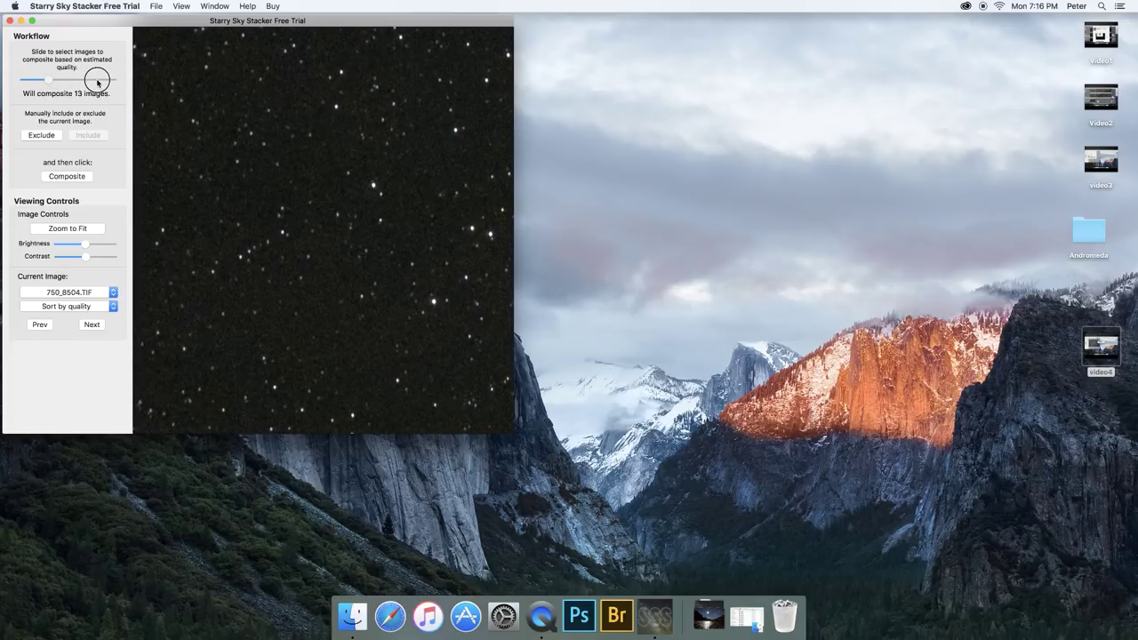
pyautogui.click(50, 82)
pyautogui.click(64, 82)
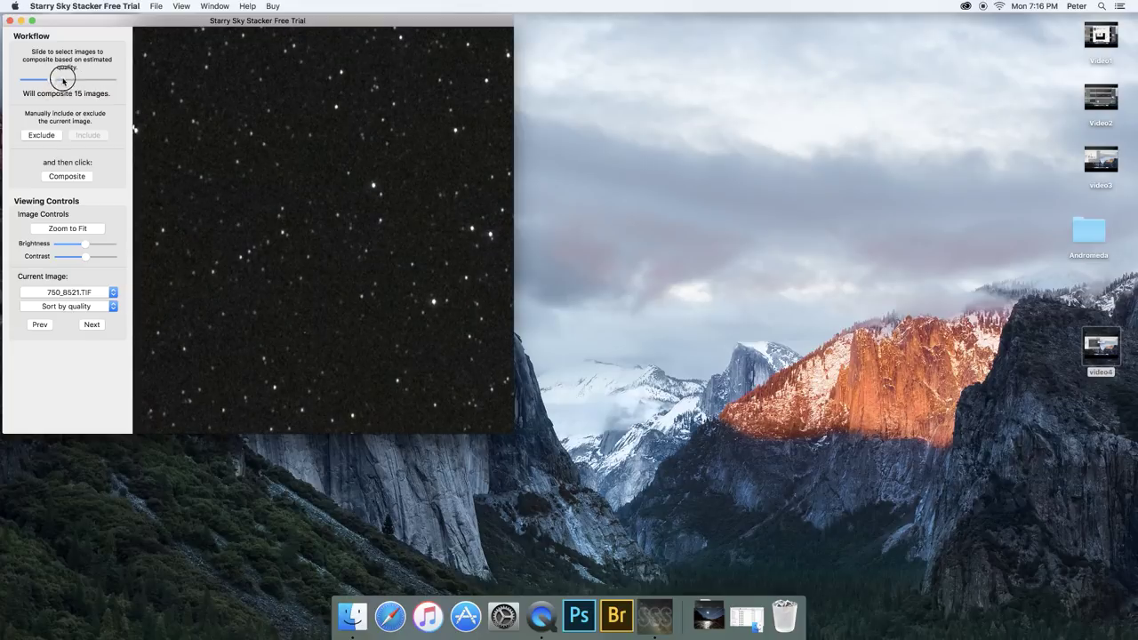
# - Inspect frames 750_8498, 750_8519 and 750_8505, bringing the composite to 17 images
pyautogui.click(104, 292)
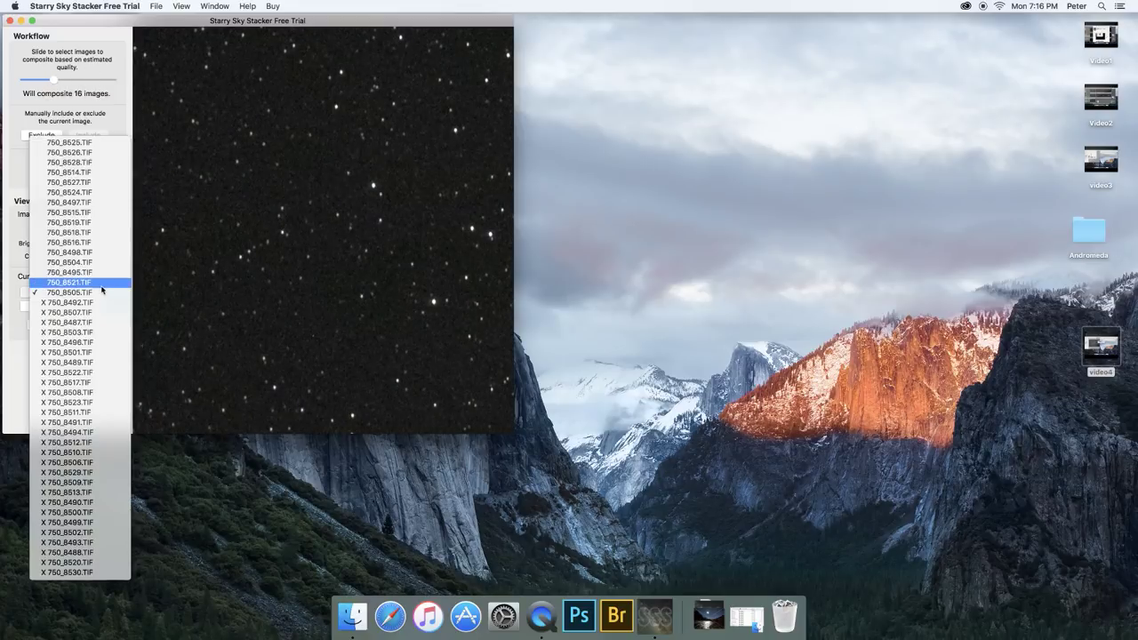
pyautogui.click(93, 253)
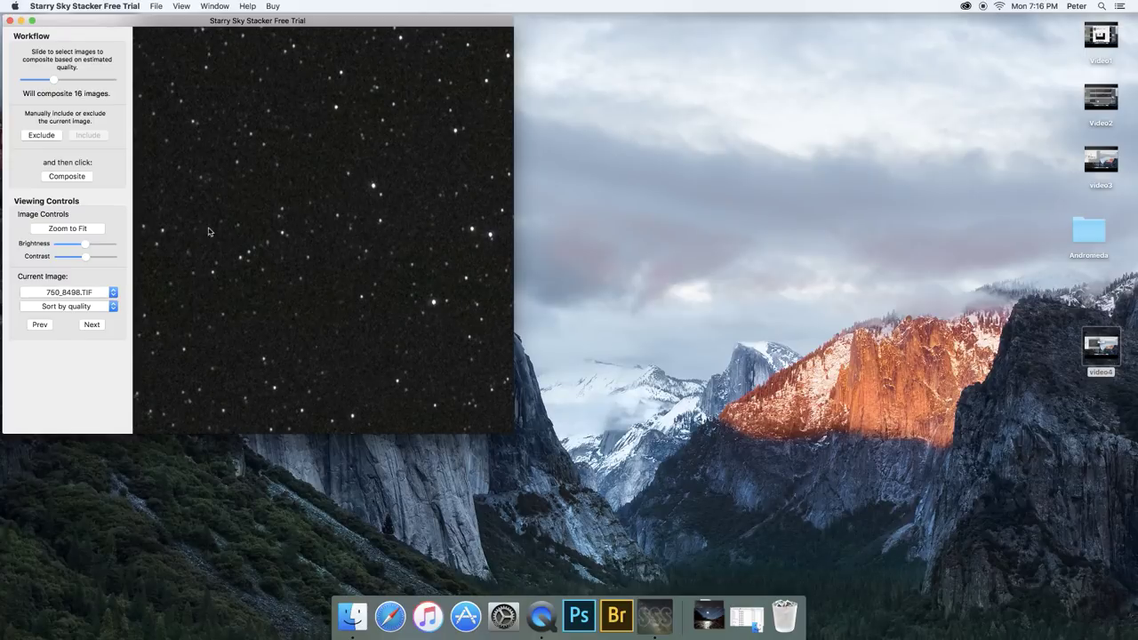
pyautogui.click(88, 293)
pyautogui.click(89, 255)
pyautogui.press('Right')
# - Check the frame list again without changing frames and bring up the frame-ordering choices
pyautogui.click(100, 298)
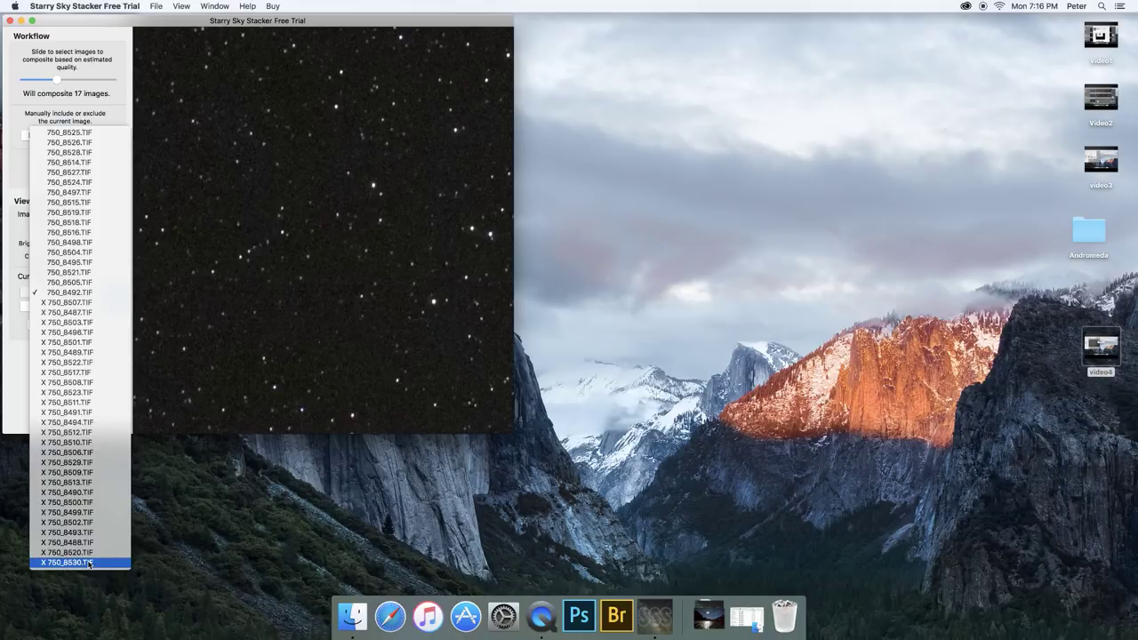
pyautogui.click(203, 382)
pyautogui.click(92, 307)
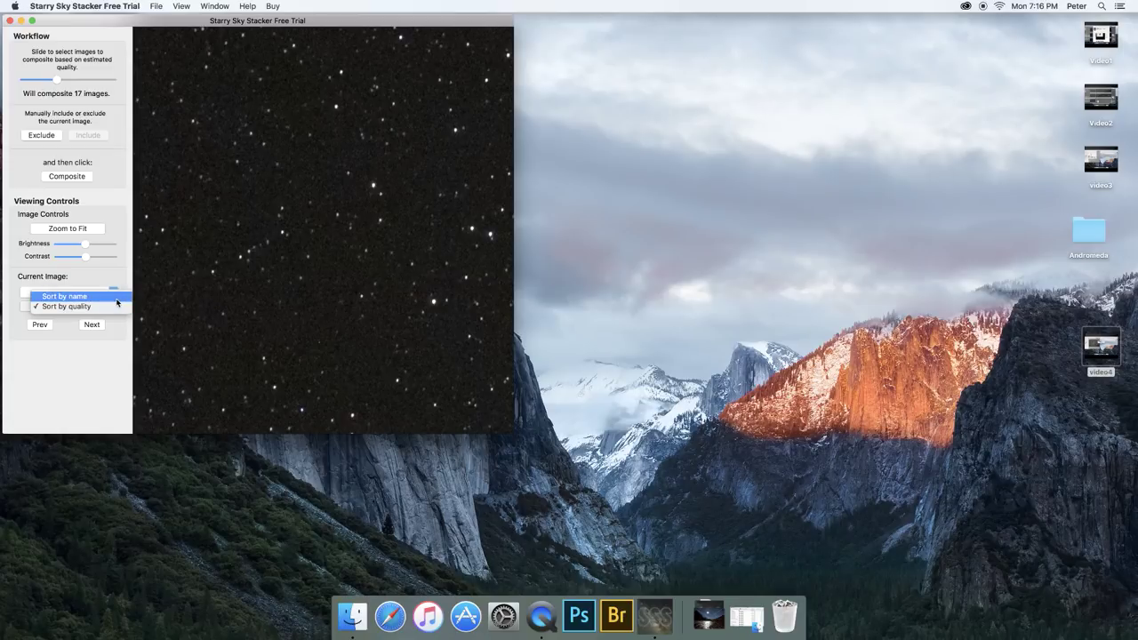
# - Sort frames by name and review 750_8528 plus excluded frames 750_8529 and 750_8530
pyautogui.click(116, 296)
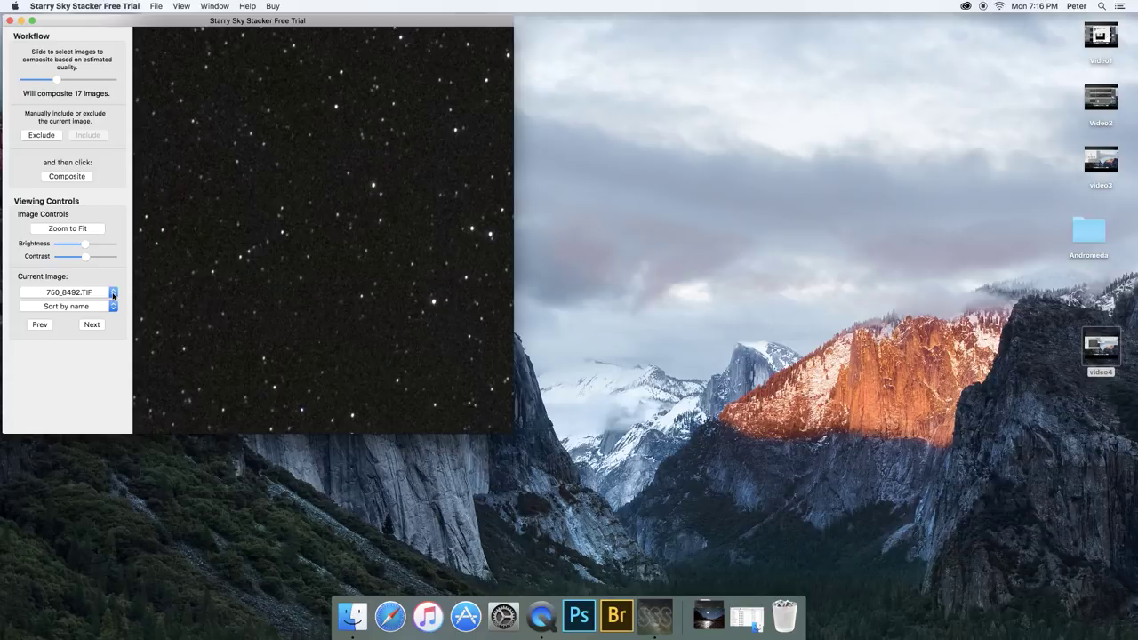
pyautogui.click(113, 295)
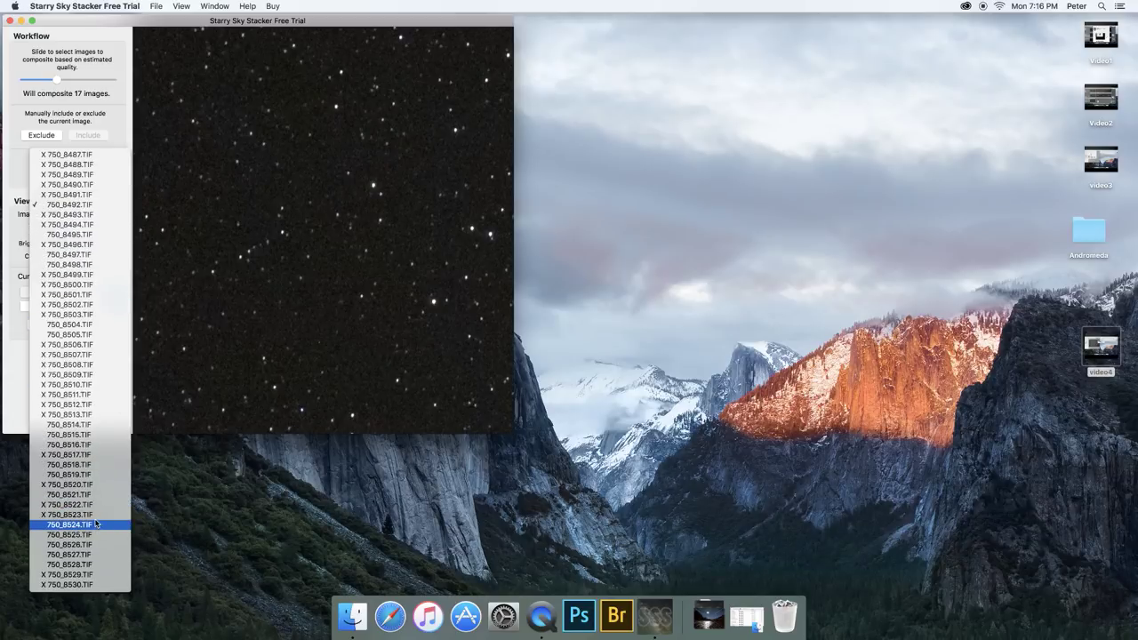
pyautogui.click(87, 567)
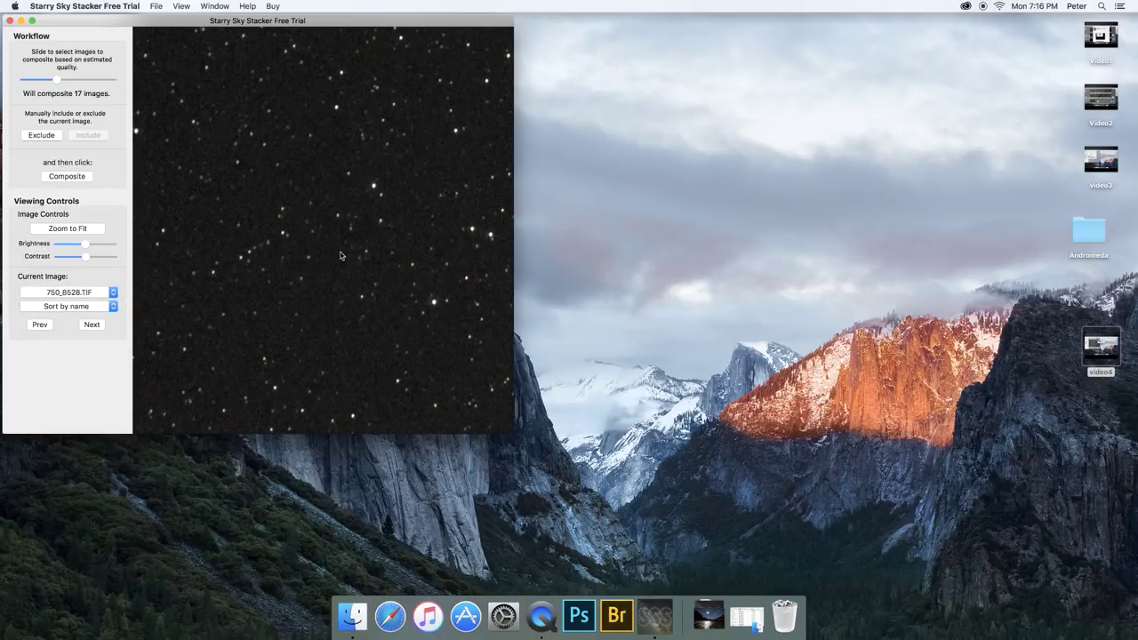
pyautogui.click(110, 296)
pyautogui.click(109, 302)
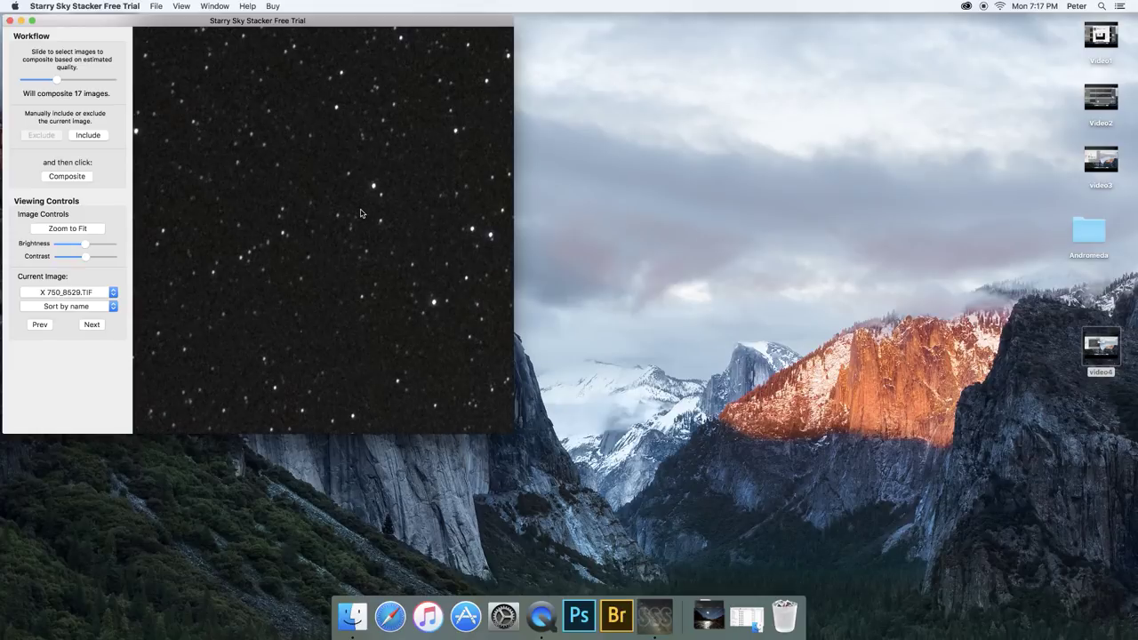
pyautogui.click(113, 292)
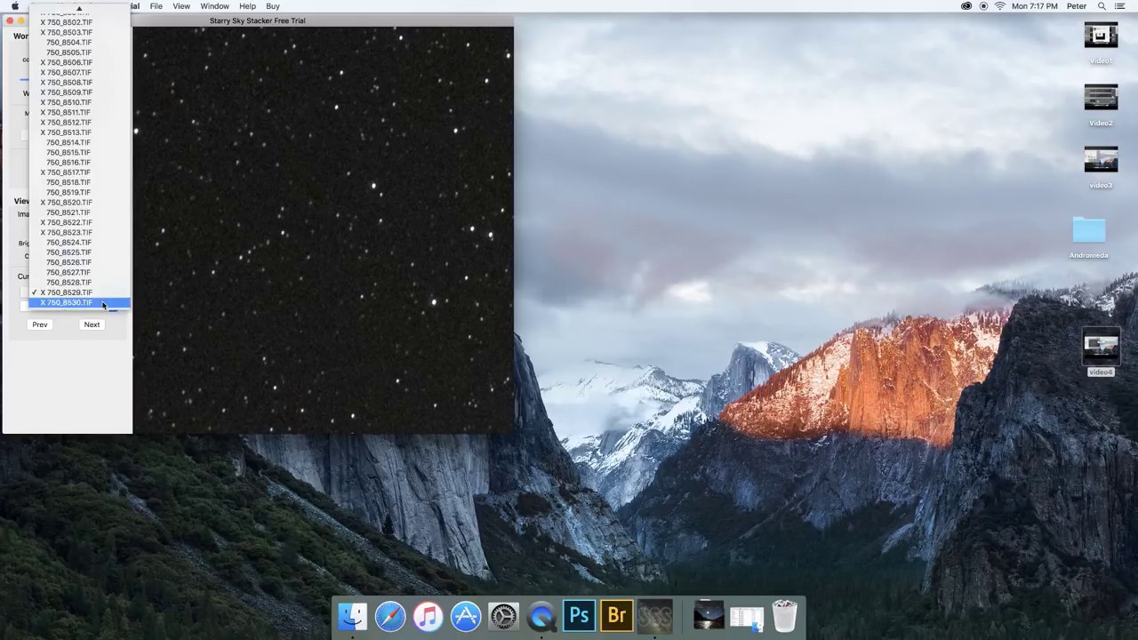
pyautogui.click(108, 302)
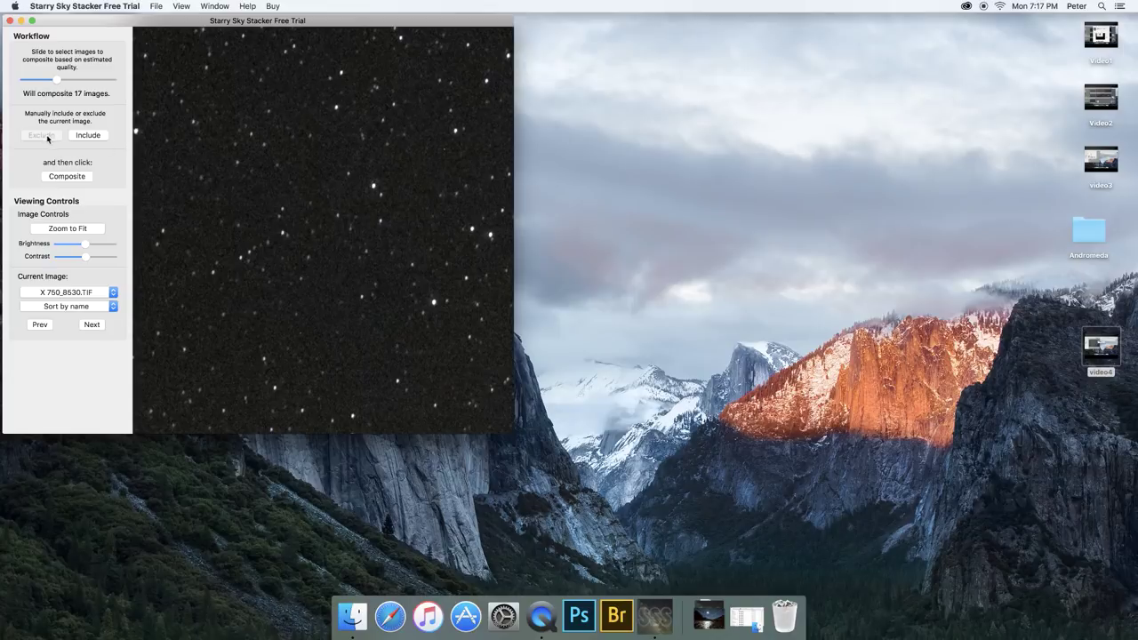
# - Include excluded frame 750_8523.TIF and composite the 18 selected frames
pyautogui.click(89, 294)
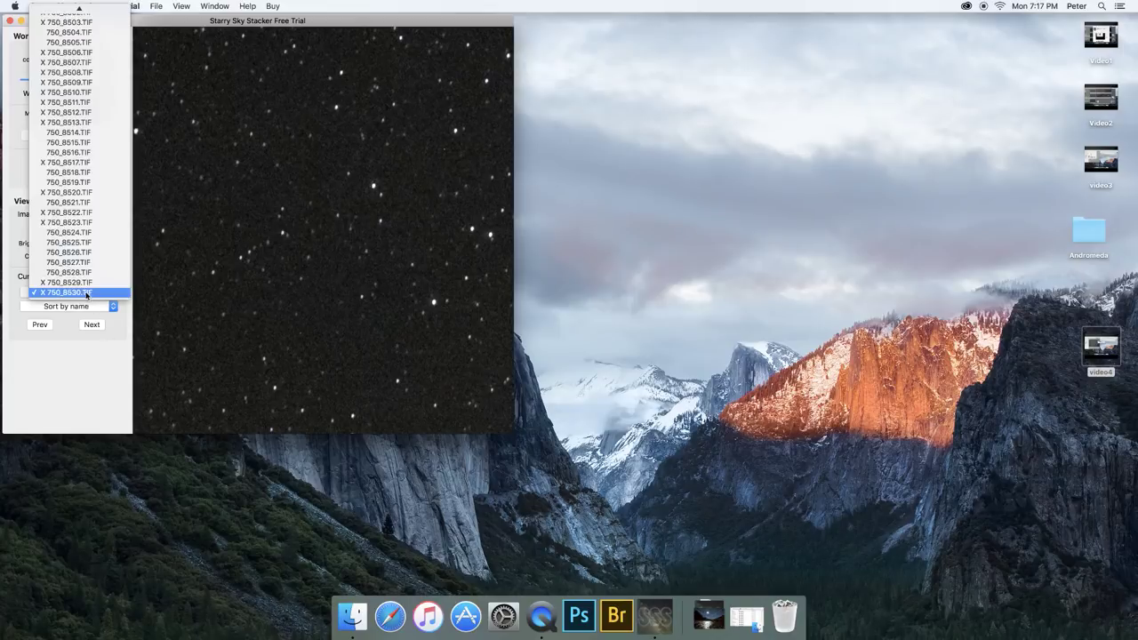
pyautogui.click(78, 229)
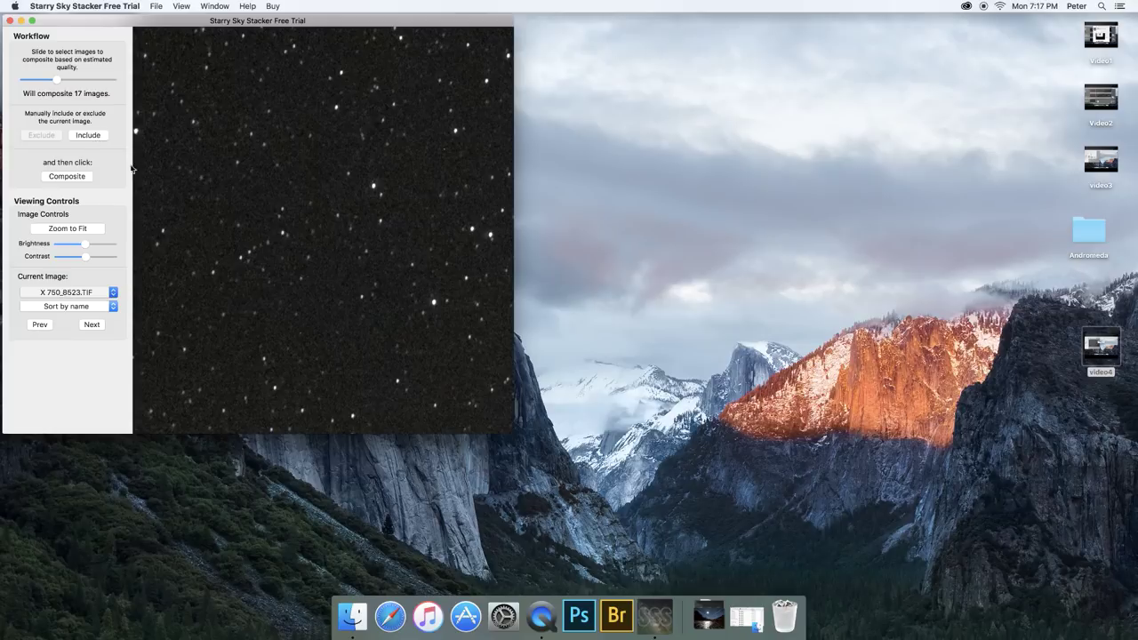
pyautogui.click(92, 136)
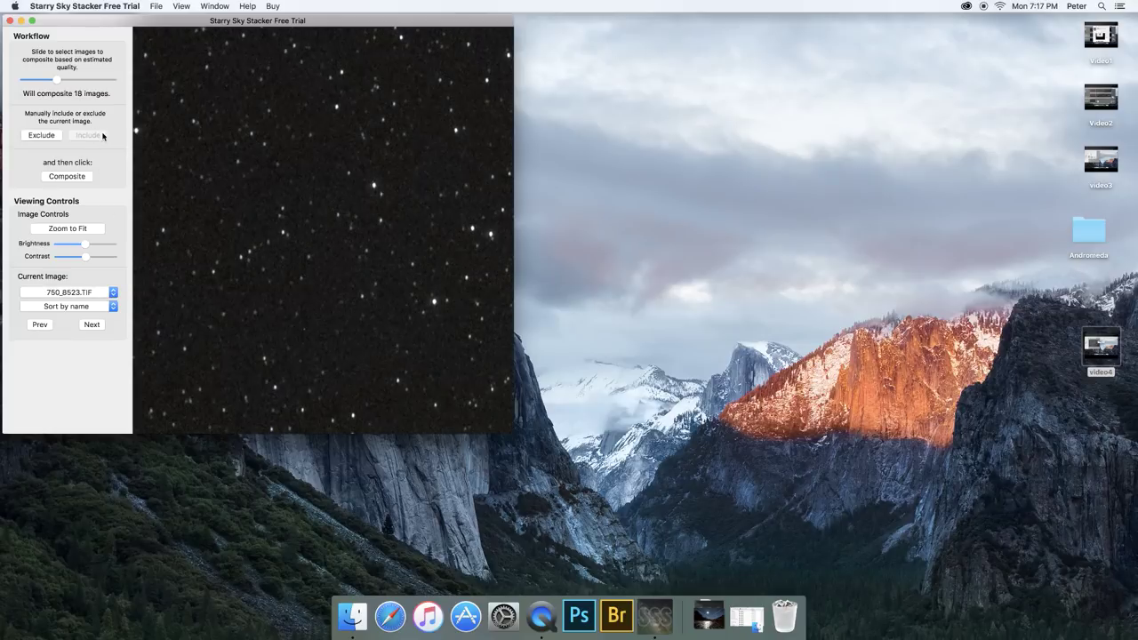
pyautogui.click(79, 176)
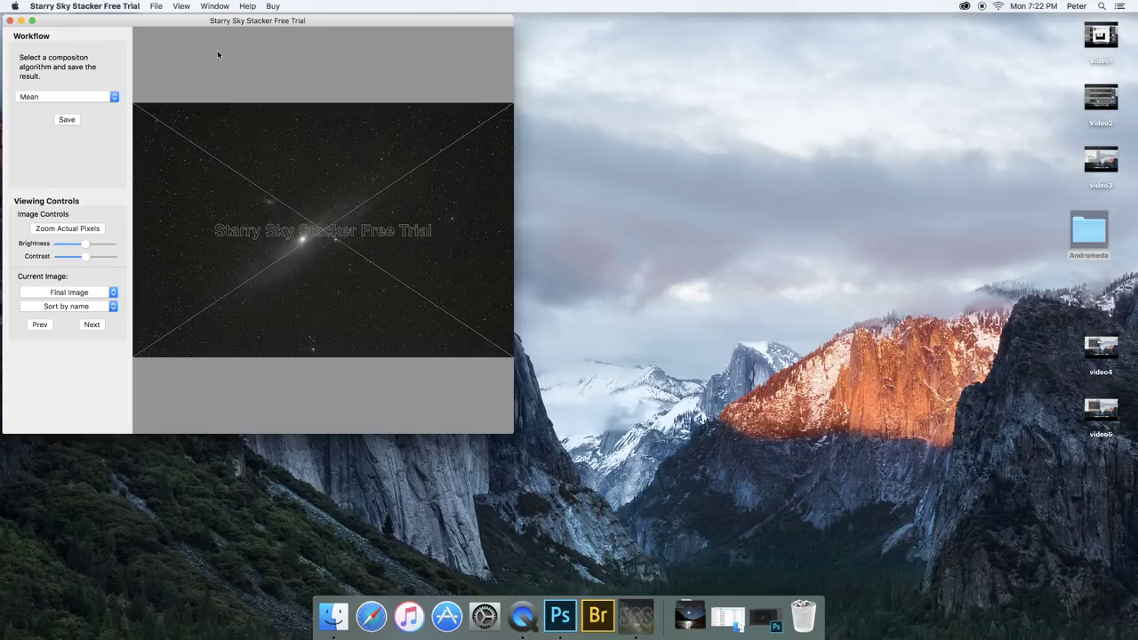
# - Keep Mean as the compositing algorithm, backing out of an early Save attempt
pyautogui.click(113, 97)
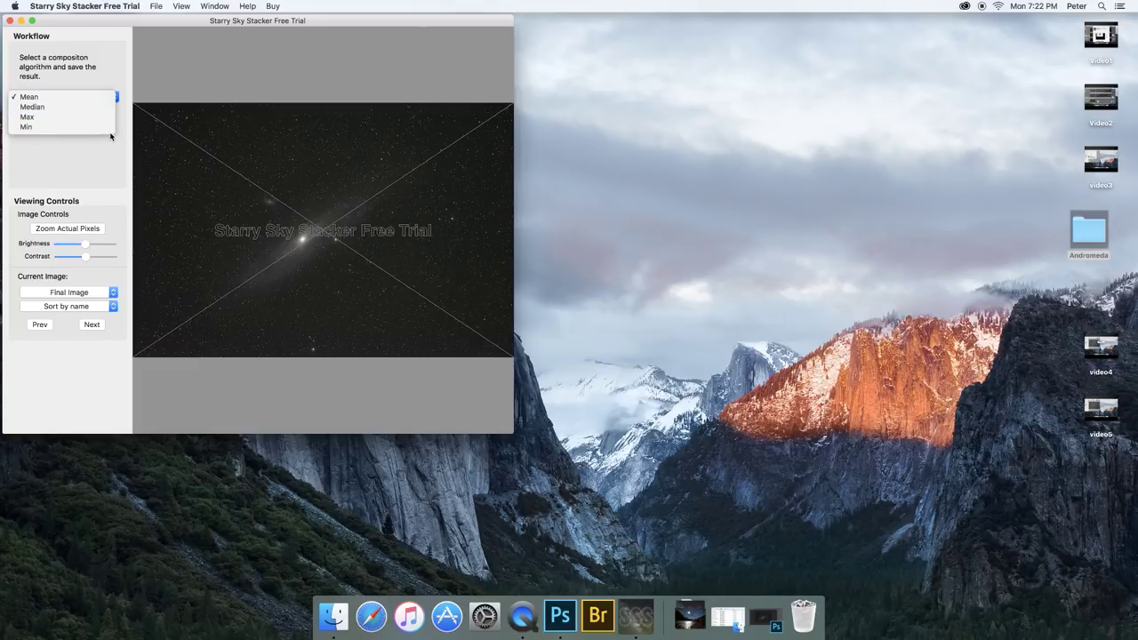
pyautogui.click(51, 98)
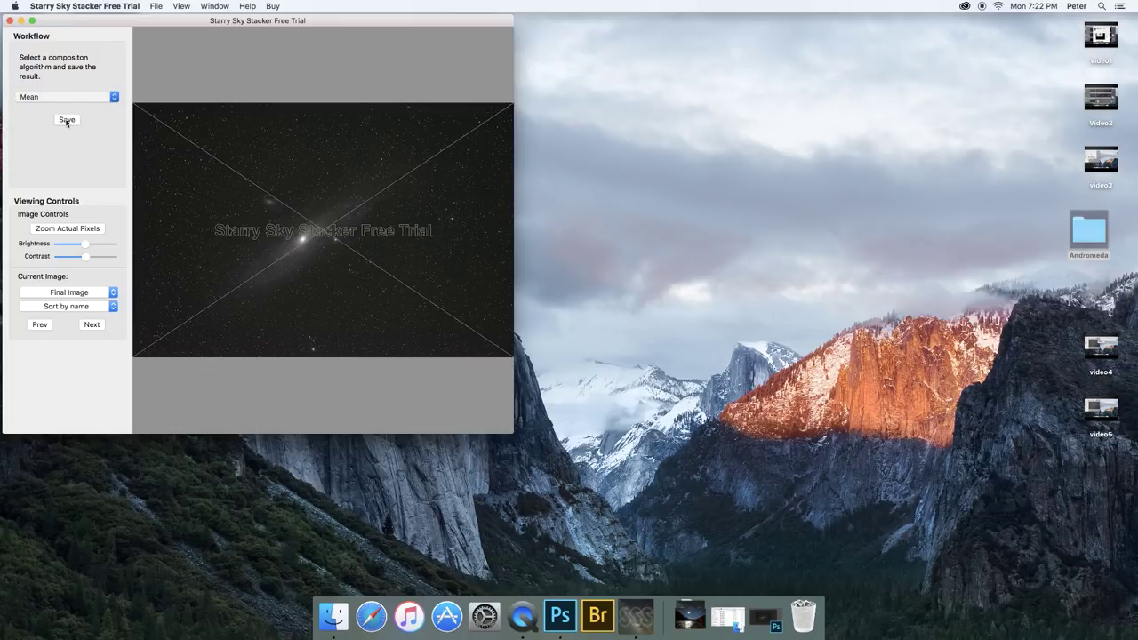
pyautogui.click(67, 121)
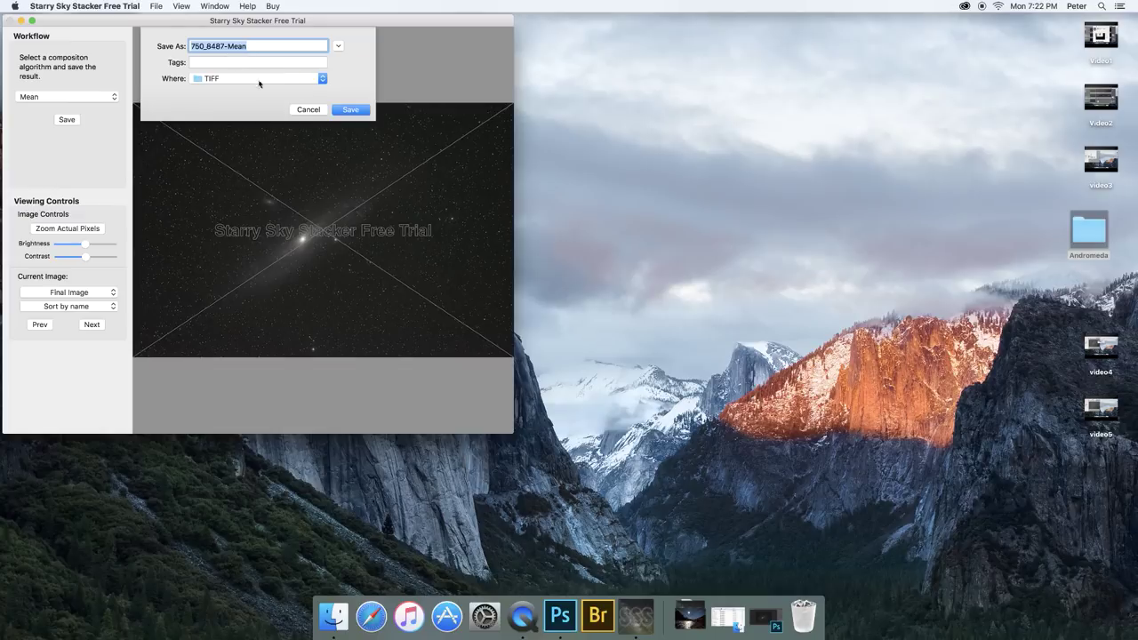
pyautogui.click(297, 108)
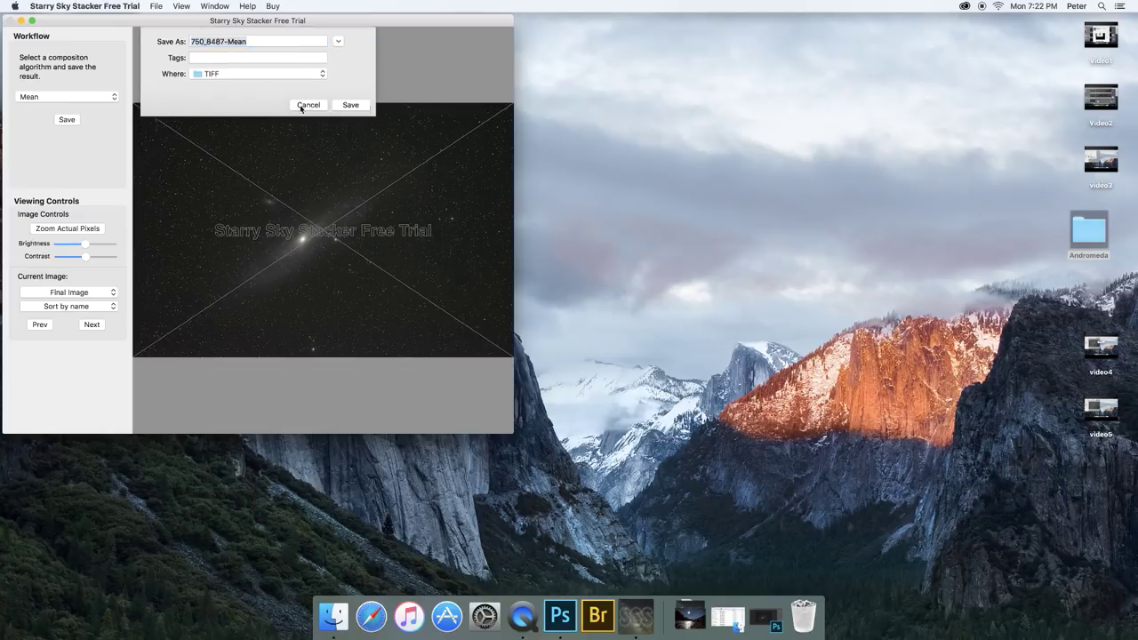
pyautogui.click(114, 97)
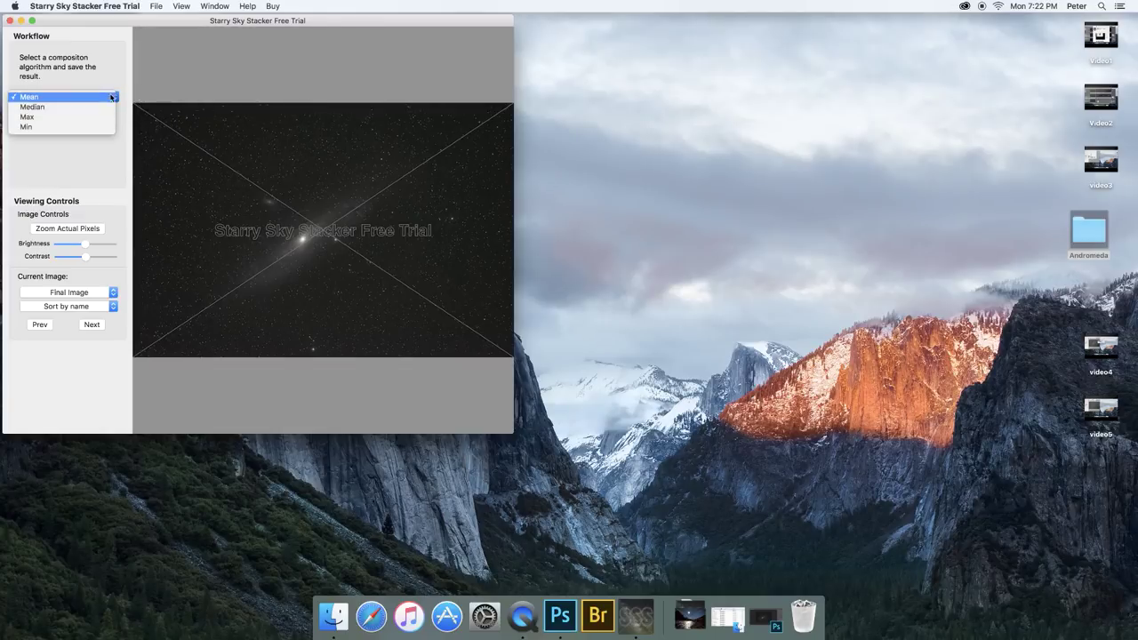
pyautogui.click(49, 100)
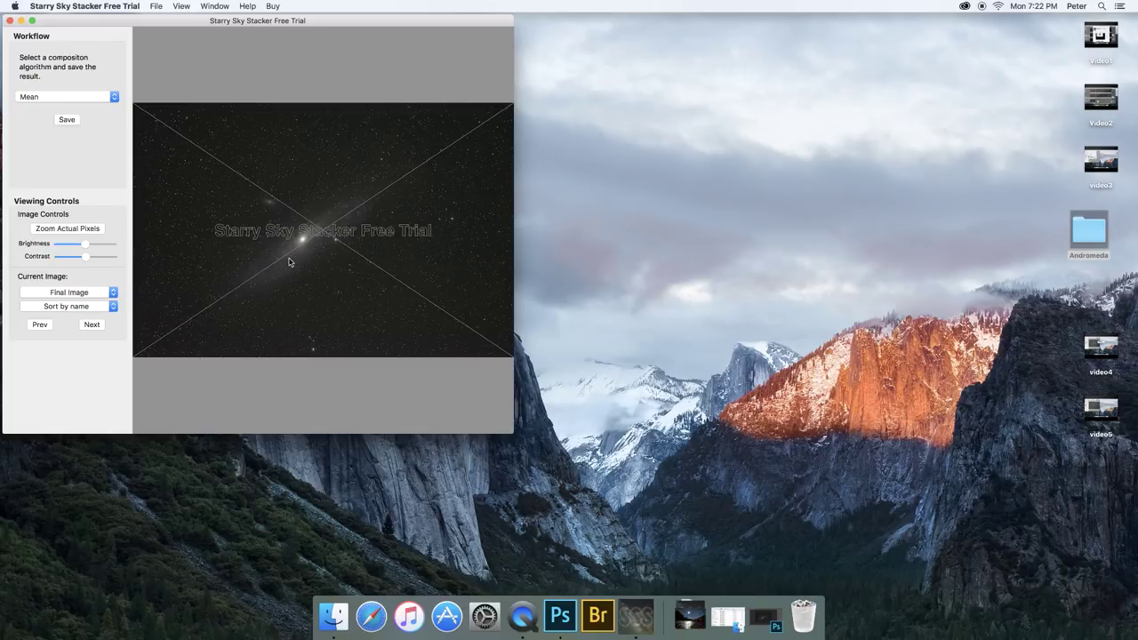
# - Zoom in and out around the Andromeda core and star field to inspect stars and sky noise, then fit the image to the window
pyautogui.click(561, 615)
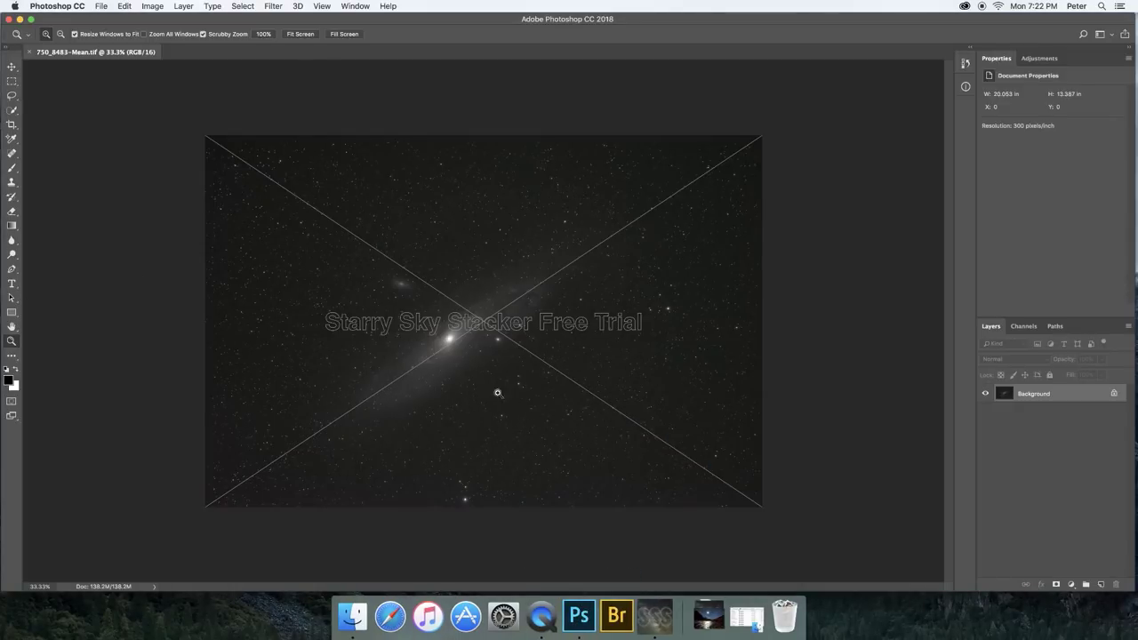
pyautogui.moveTo(432, 378); pyautogui.dragTo(525, 442)
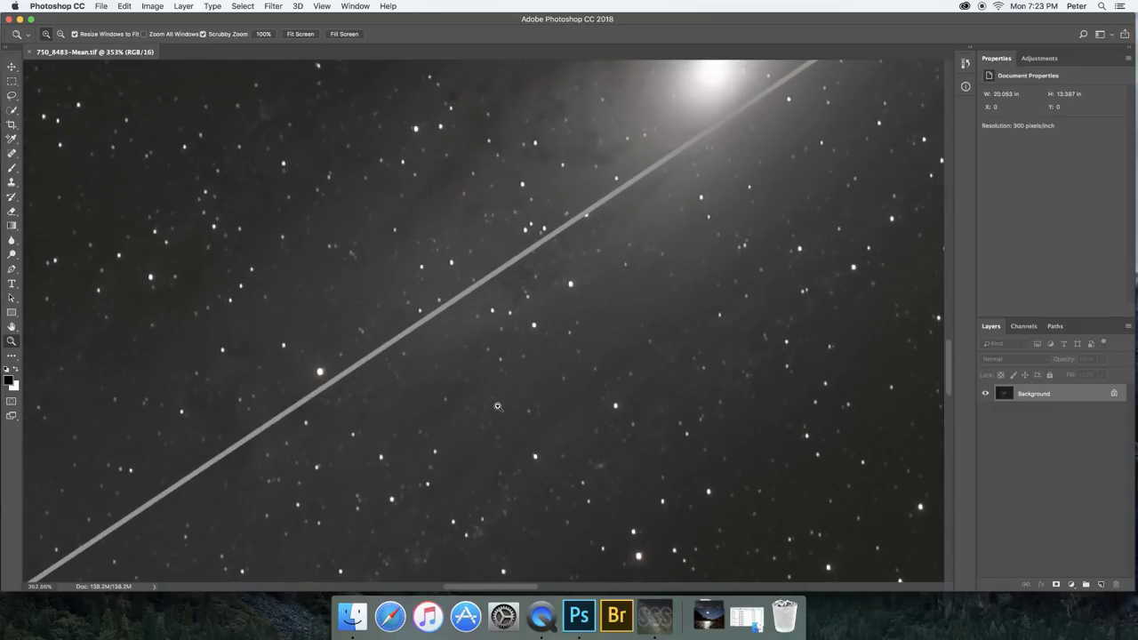
pyautogui.moveTo(498, 407); pyautogui.dragTo(491, 389)
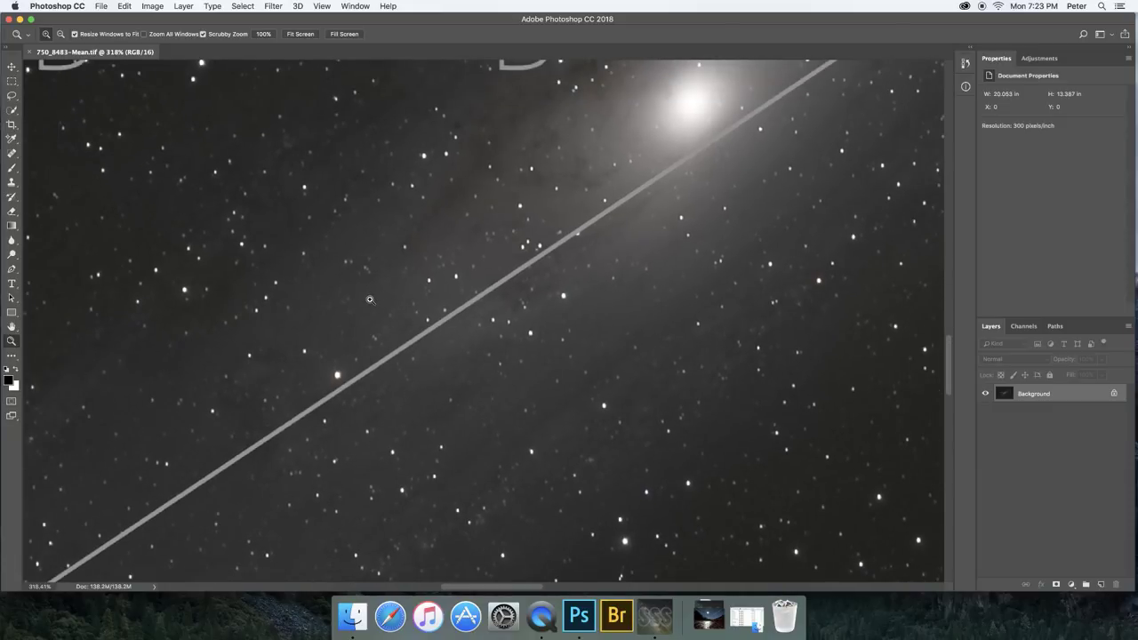
pyautogui.moveTo(428, 330); pyautogui.dragTo(412, 299)
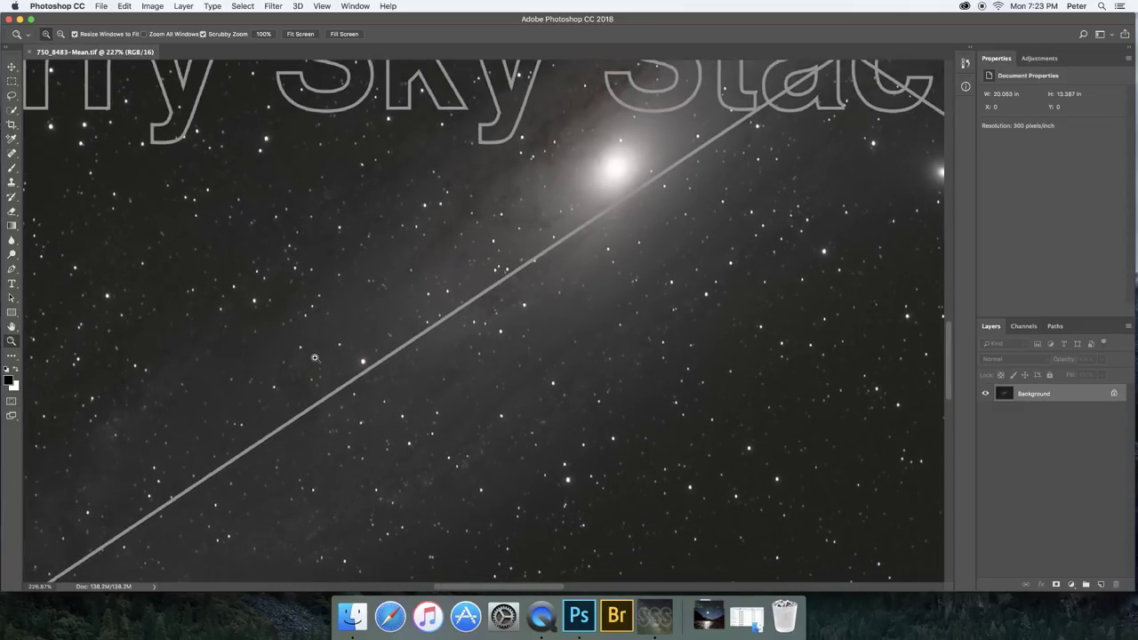
pyautogui.moveTo(305, 353); pyautogui.dragTo(362, 350)
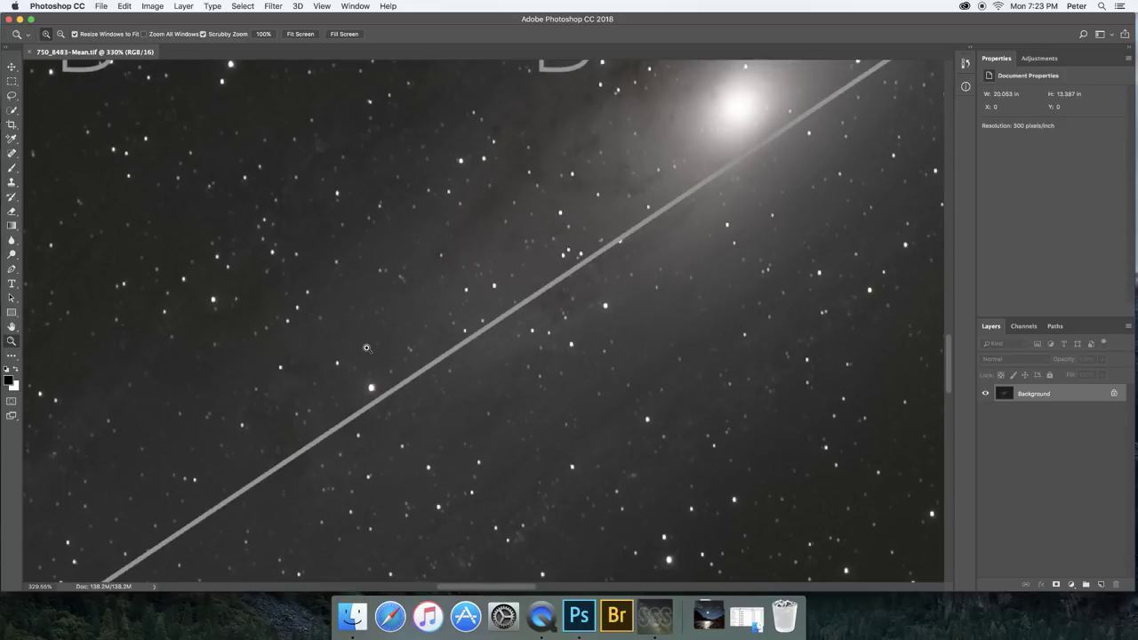
pyautogui.scroll(-2, 373, 341)
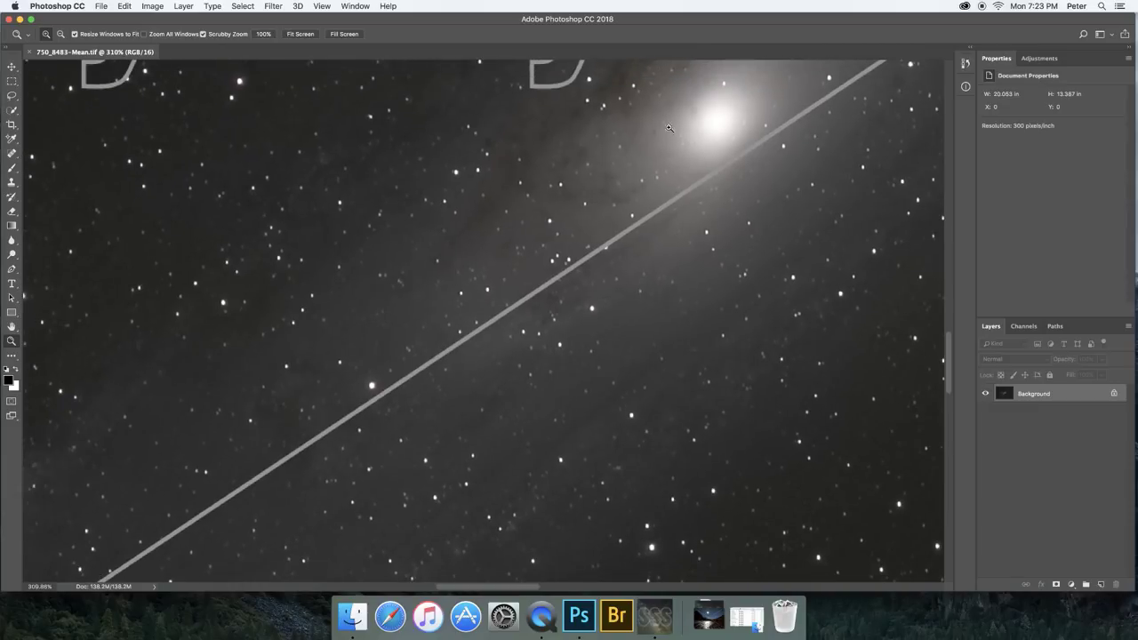
pyautogui.keyDown('alt'); pyautogui.click(616, 210); pyautogui.keyUp('alt')
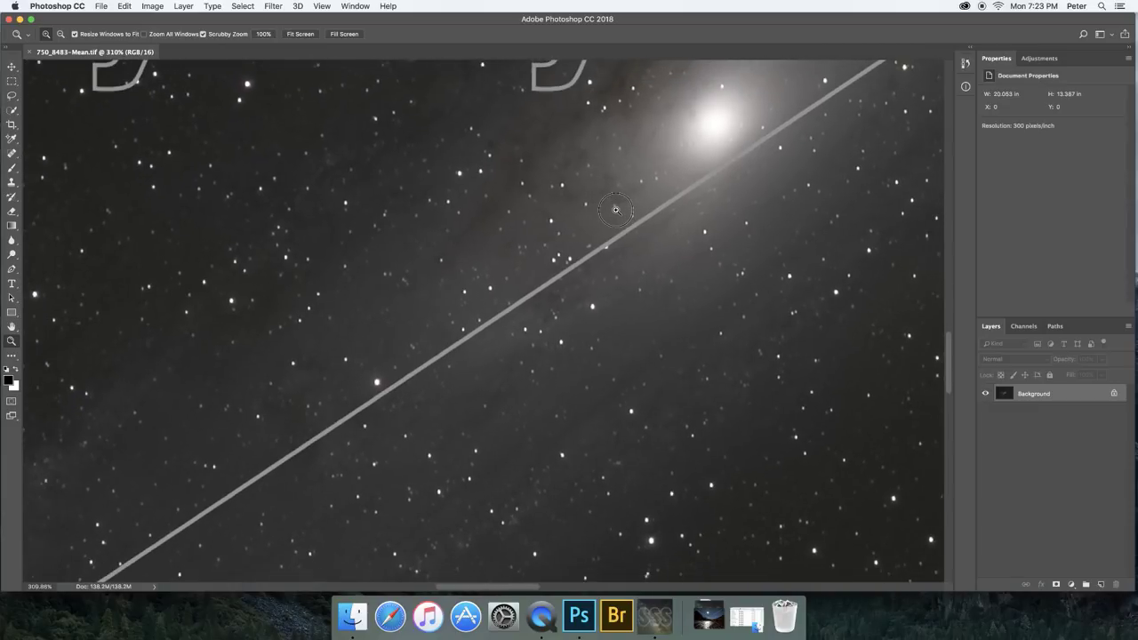
pyautogui.moveTo(616, 210); pyautogui.dragTo(516, 161)
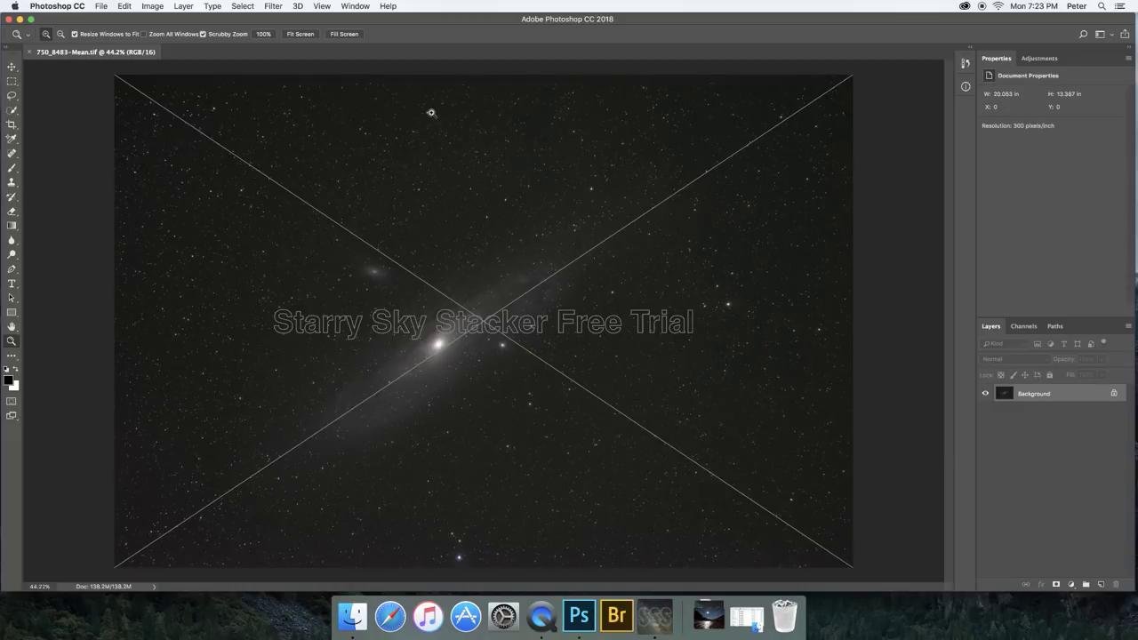
pyautogui.moveTo(376, 74); pyautogui.dragTo(422, 91)
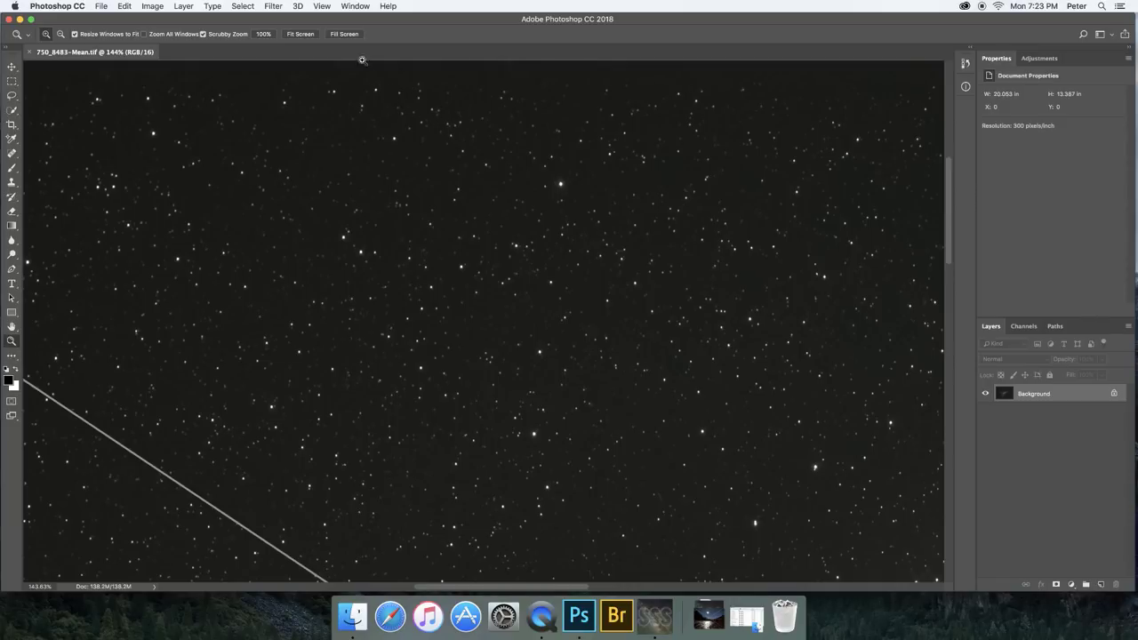
pyautogui.moveTo(493, 195); pyautogui.dragTo(464, 147)
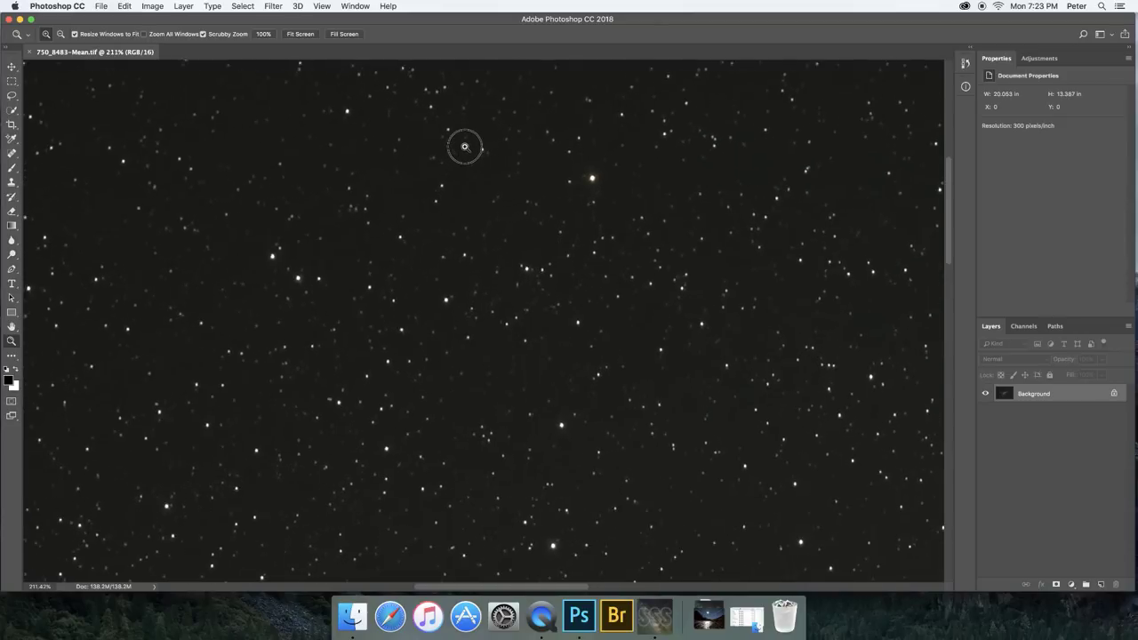
pyautogui.click(302, 34)
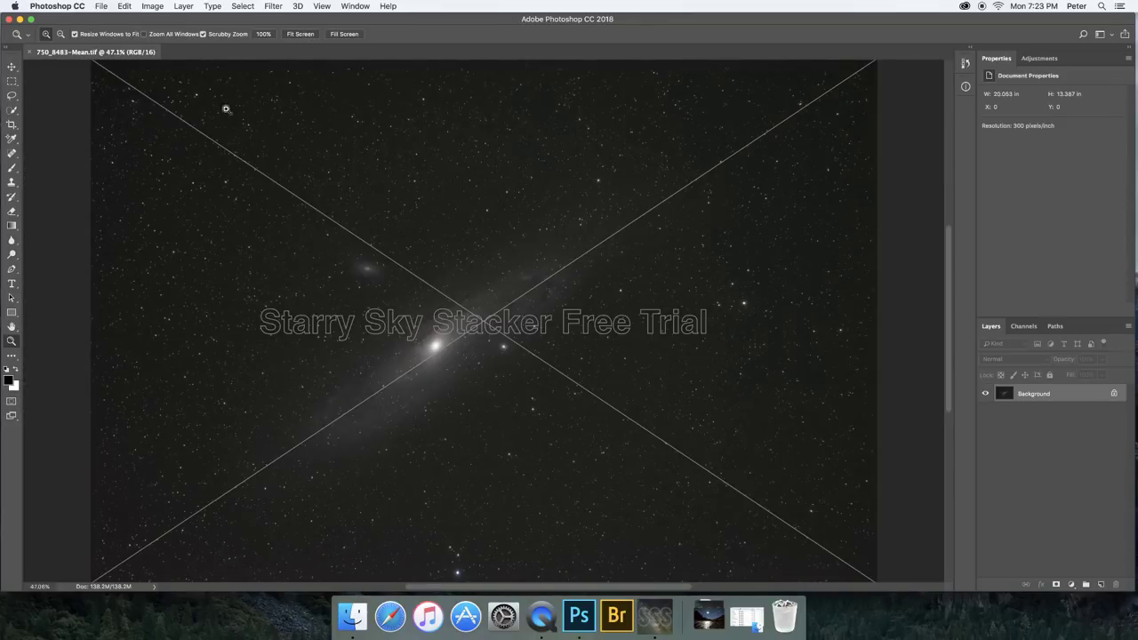
# - Crop the image corners inward slightly to 20.053 x 12.87 in and view the result
pyautogui.click(11, 125)
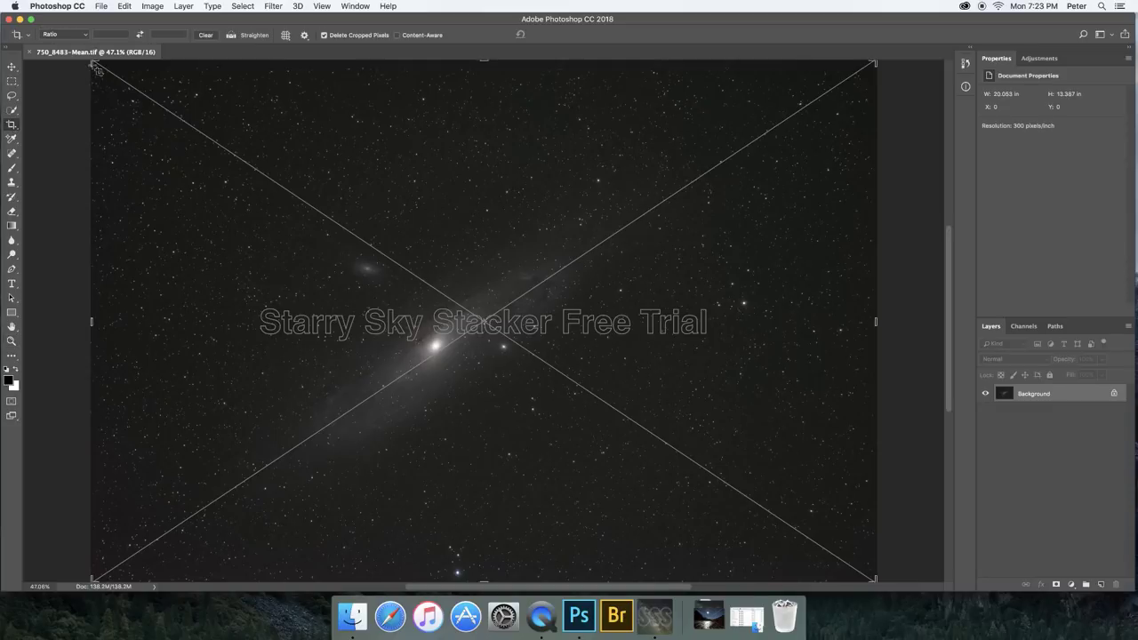
pyautogui.moveTo(91, 63); pyautogui.dragTo(95, 66)
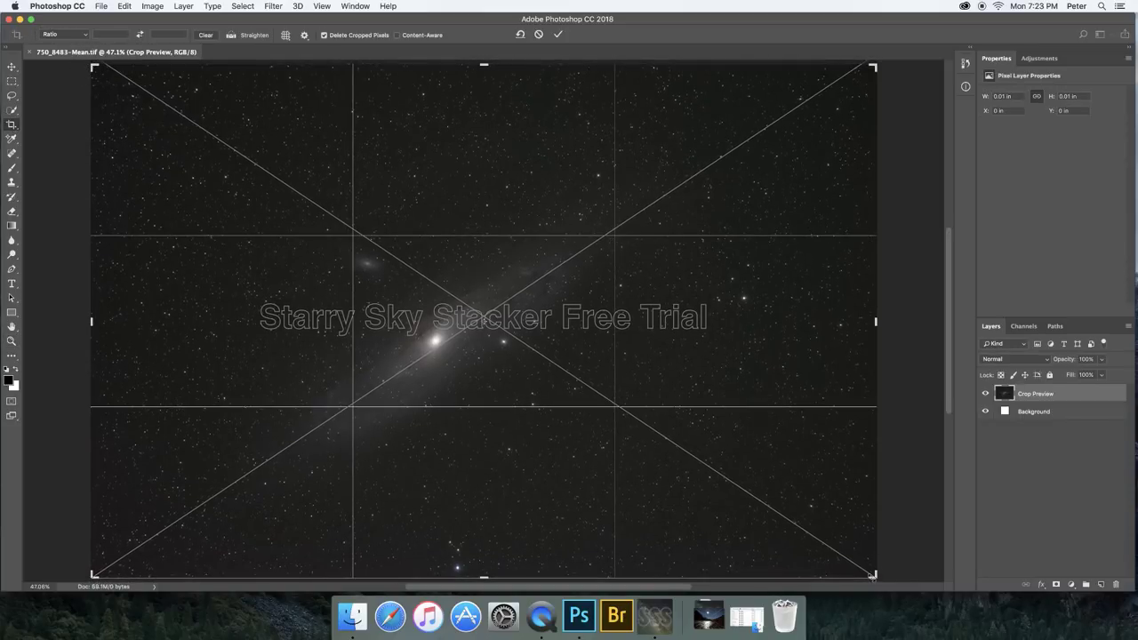
pyautogui.moveTo(873, 575); pyautogui.dragTo(872, 574)
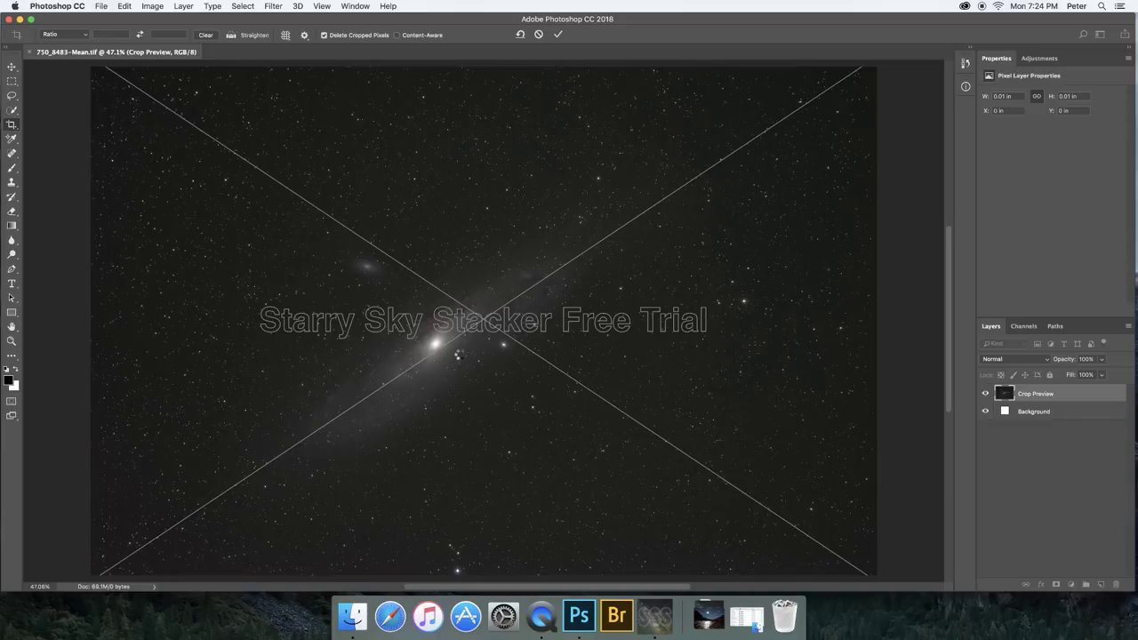
pyautogui.press('Return')
pyautogui.click(12, 341)
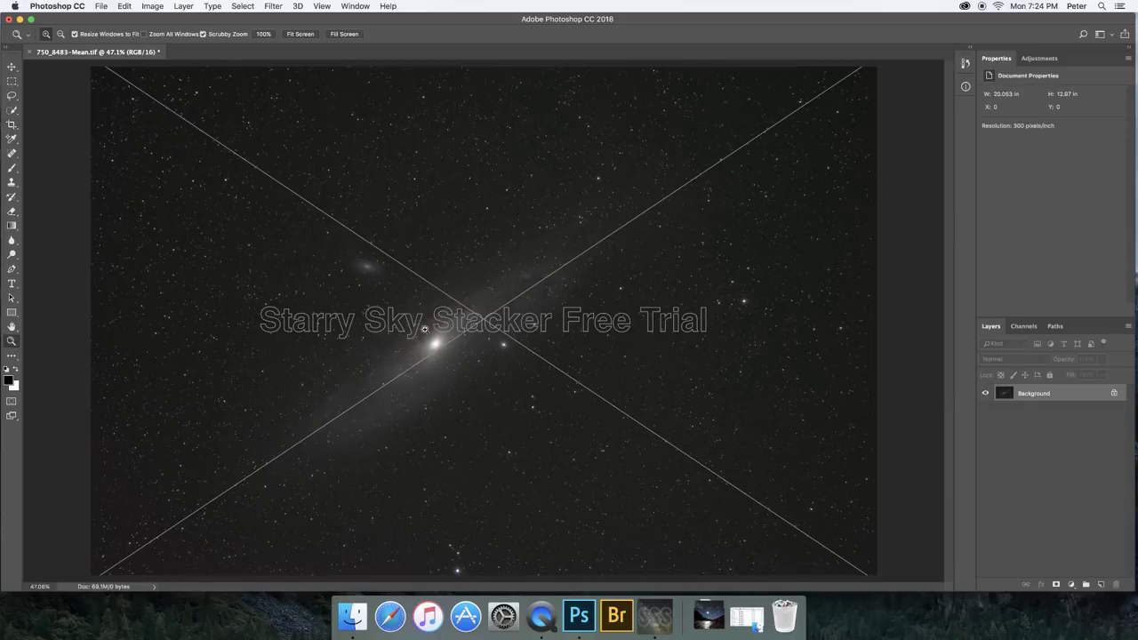
pyautogui.moveTo(454, 345); pyautogui.dragTo(446, 334)
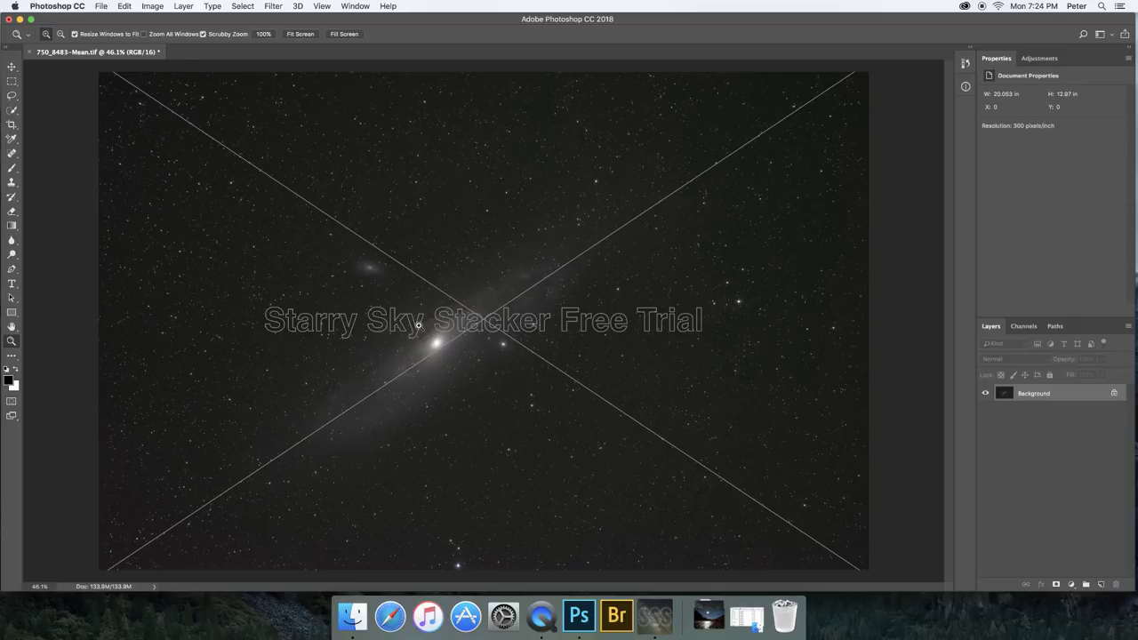
# - Add a Curves layer and use the targeted hand to brighten galaxy midtones and darken the sky
pyautogui.click(1038, 57)
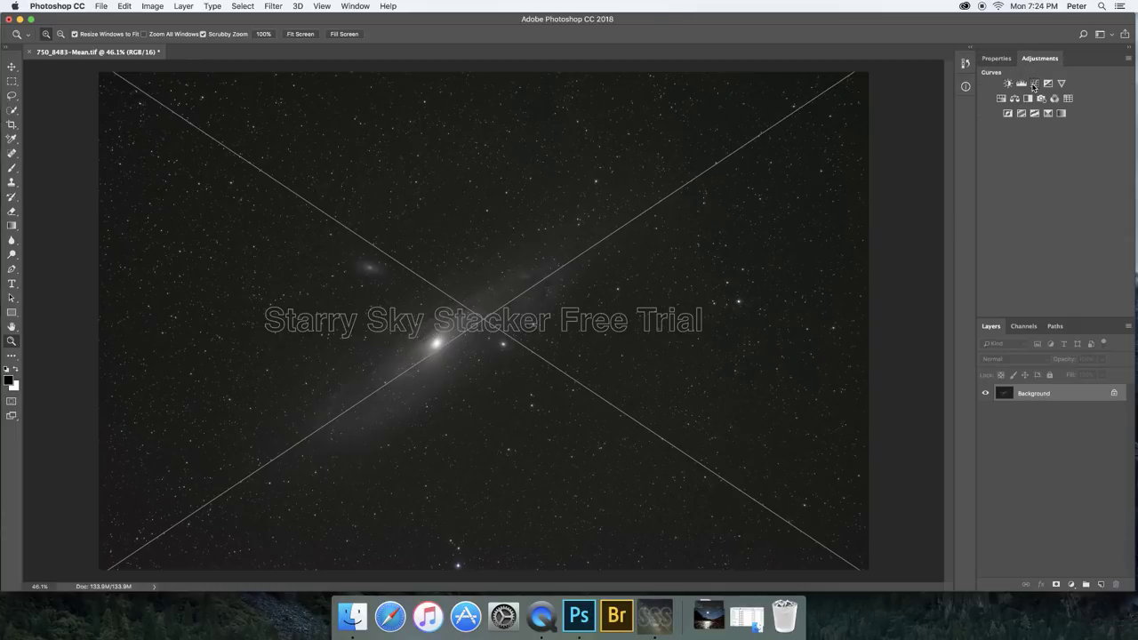
pyautogui.click(1034, 83)
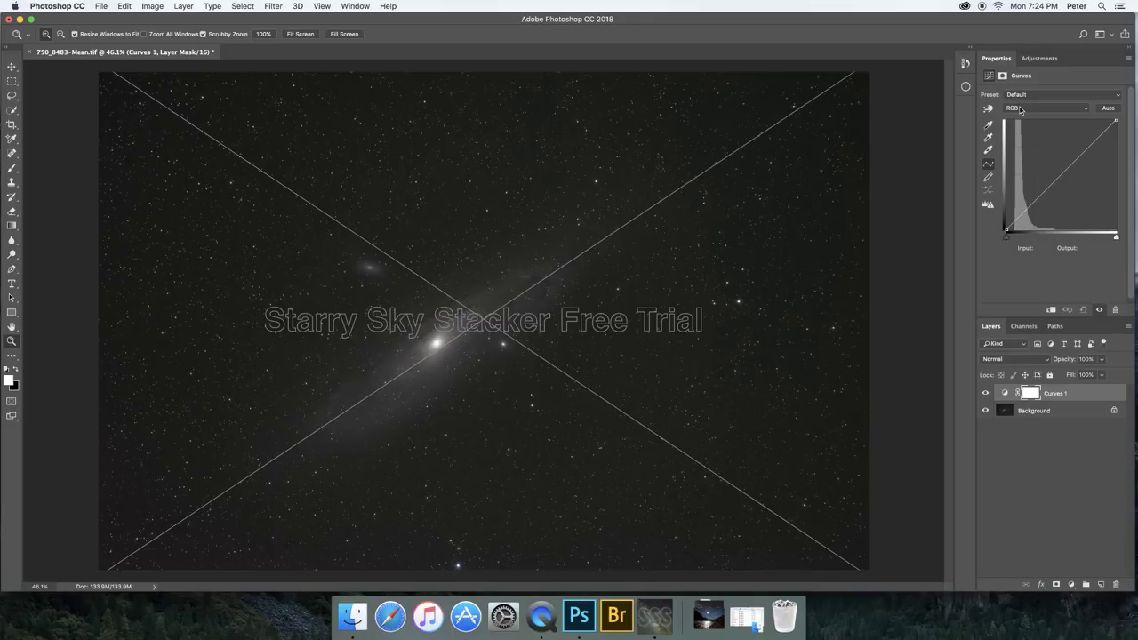
pyautogui.click(1020, 109)
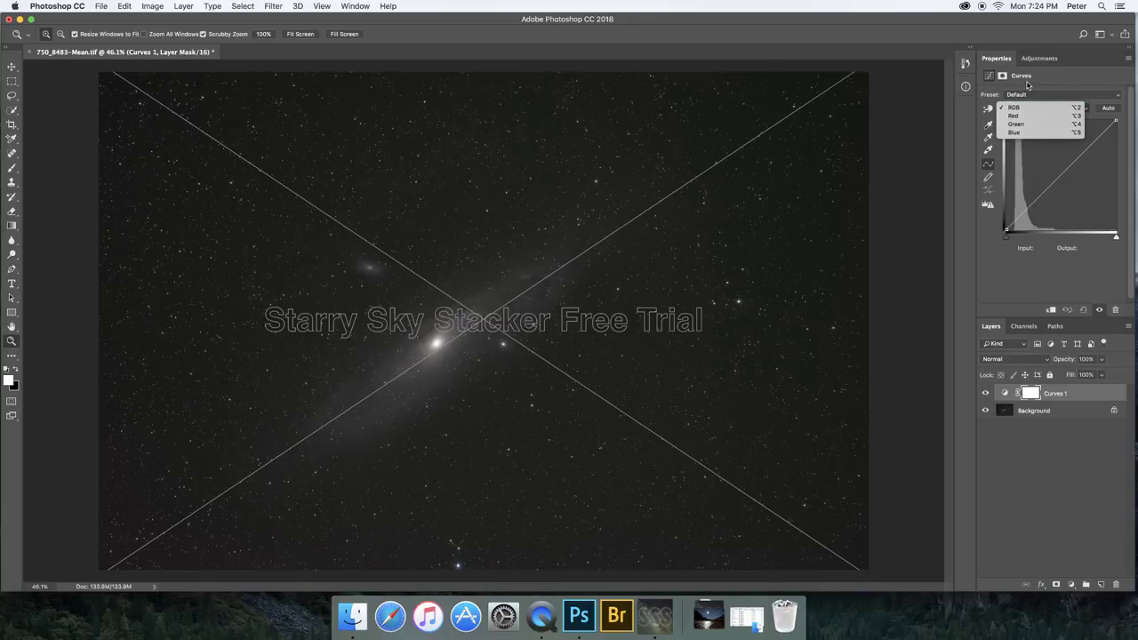
pyautogui.click(1029, 85)
pyautogui.click(988, 108)
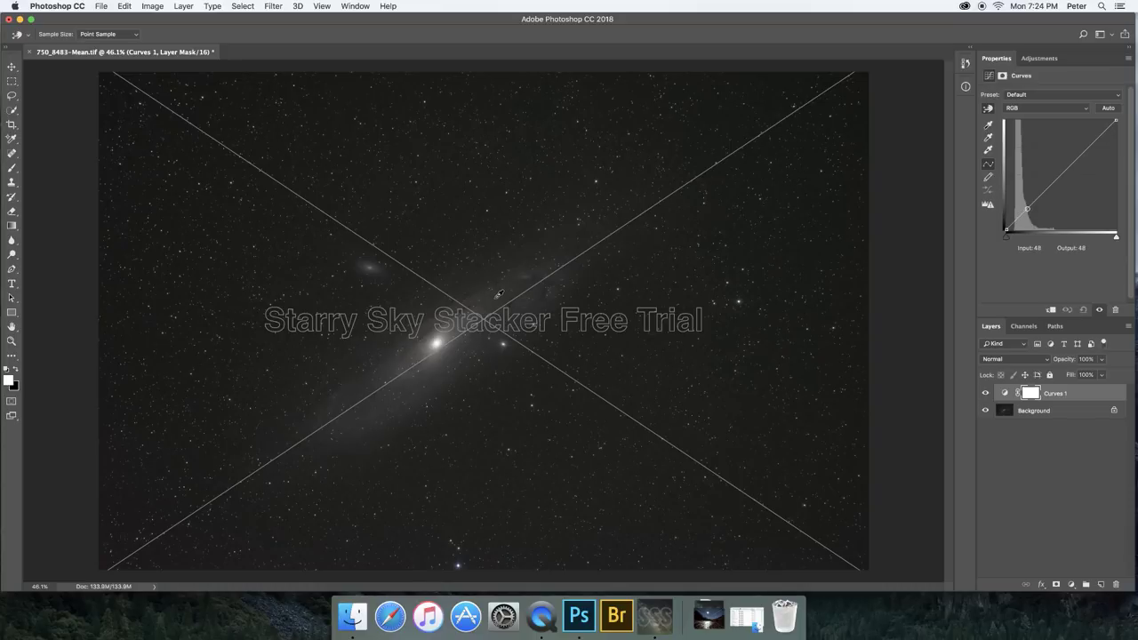
pyautogui.moveTo(499, 294); pyautogui.dragTo(499, 288)
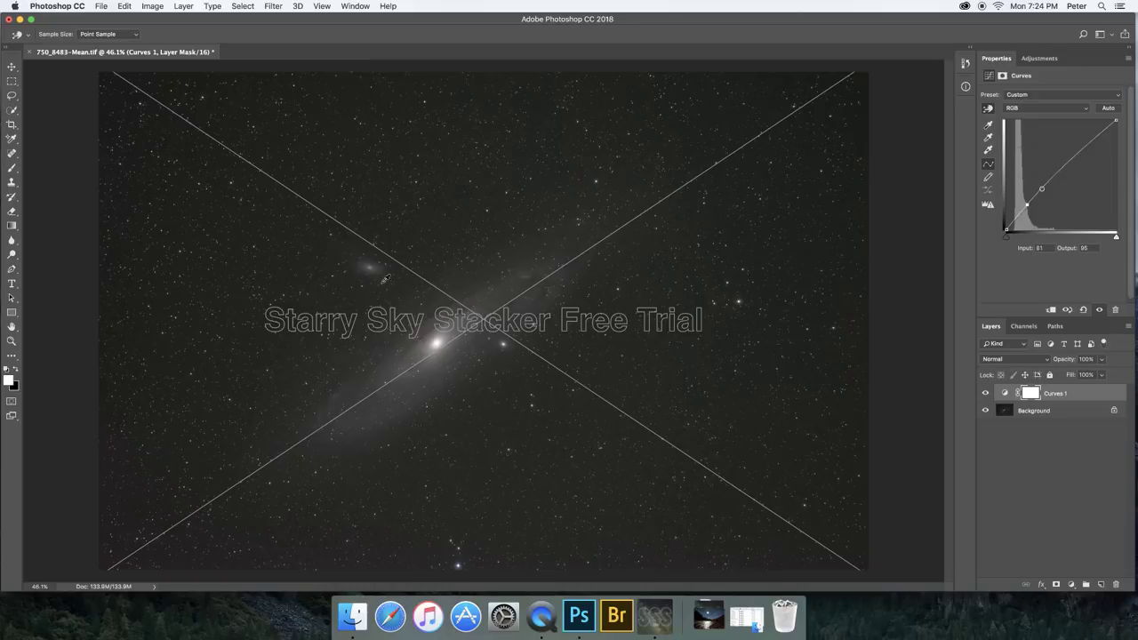
pyautogui.click(351, 120)
pyautogui.moveTo(352, 120); pyautogui.dragTo(351, 126)
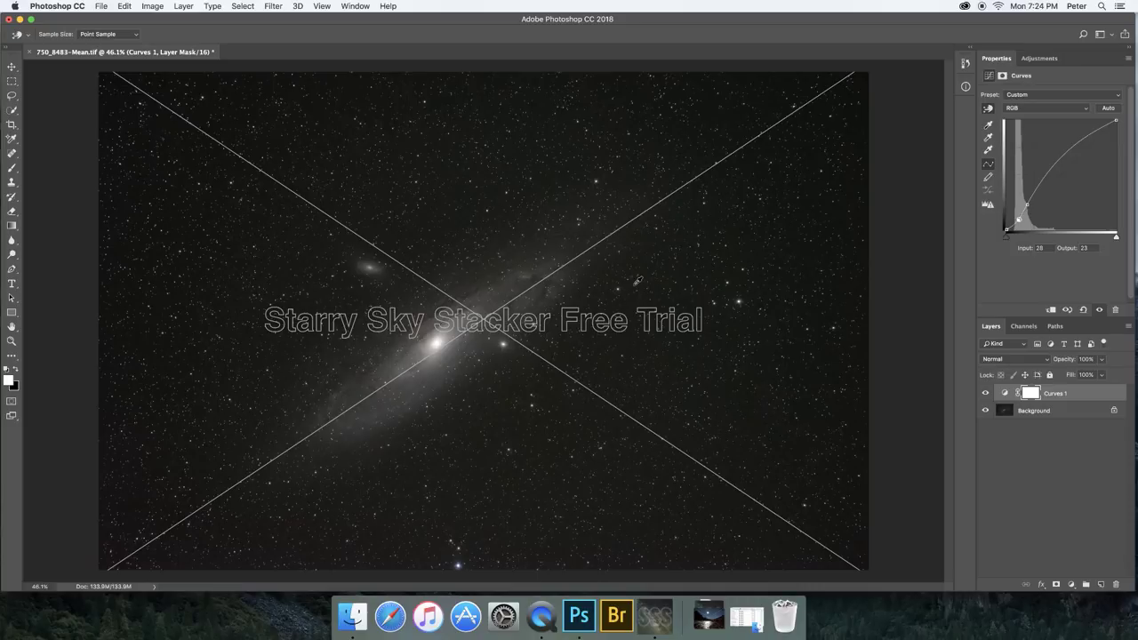
# - Pull the Green channel curve down to give the image a magenta cast
pyautogui.click(1048, 114)
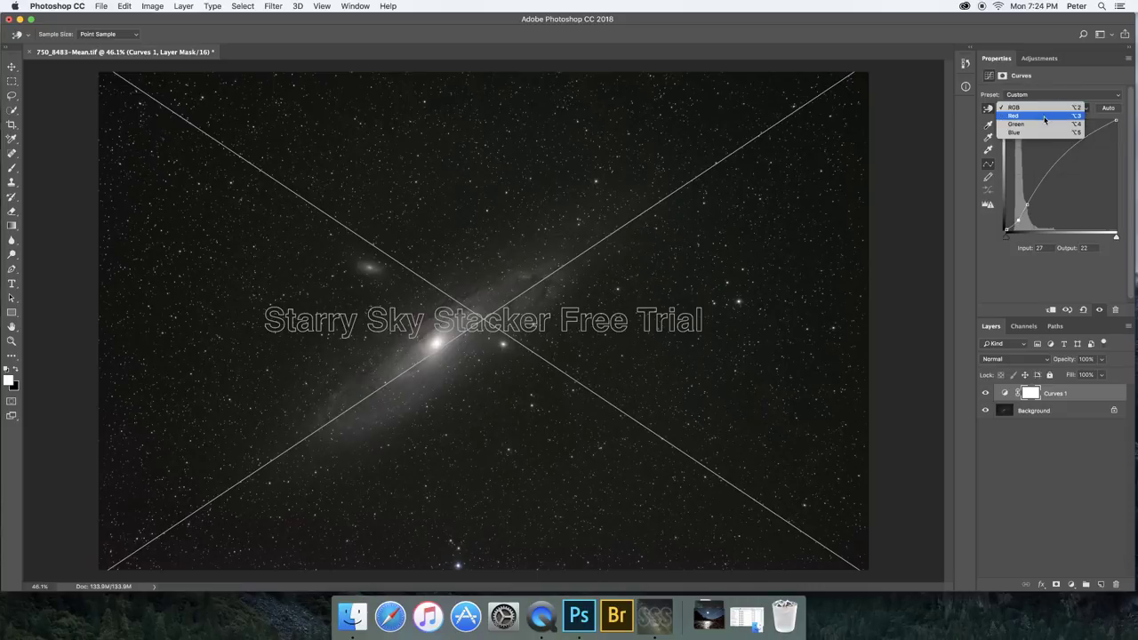
pyautogui.click(1044, 124)
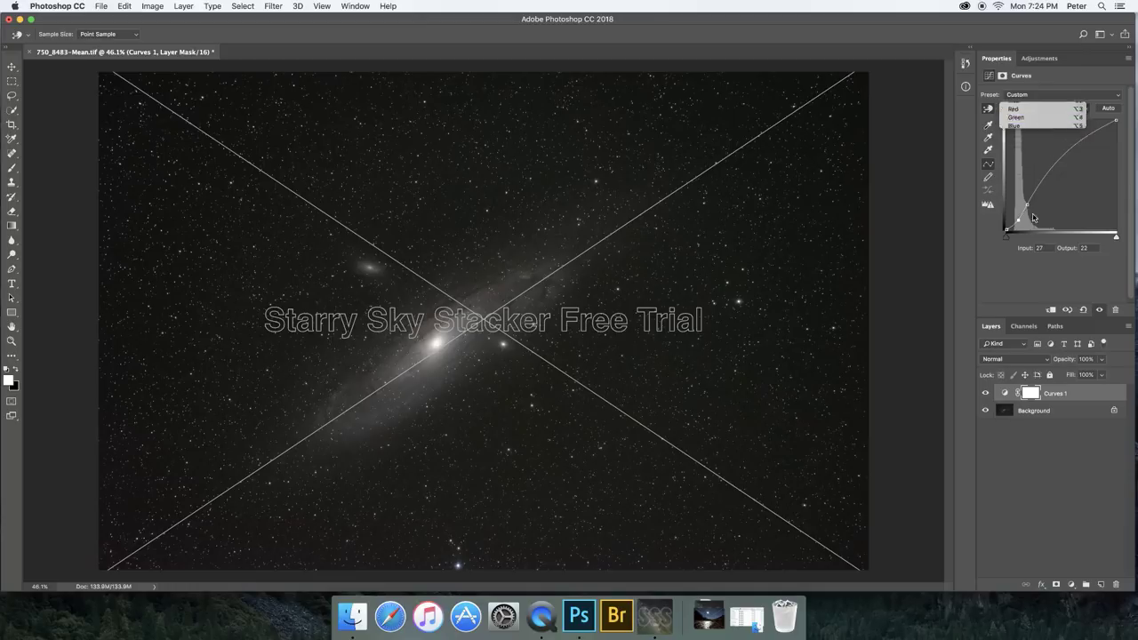
pyautogui.moveTo(1004, 241); pyautogui.dragTo(1007, 240)
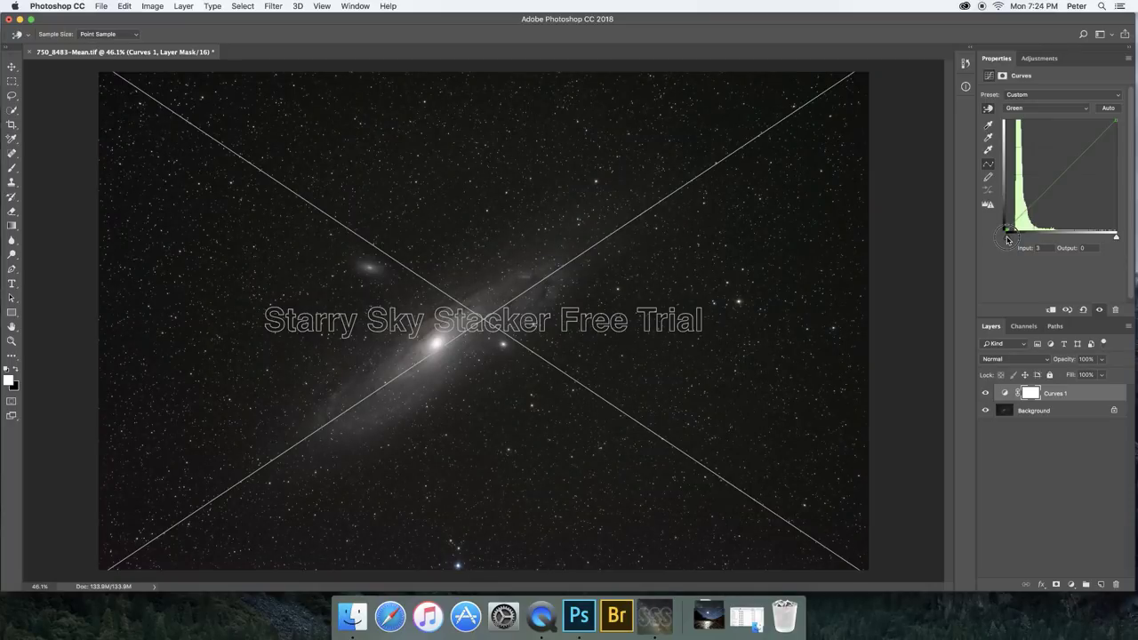
pyautogui.click(1030, 58)
# - Add Curves 2, lift the RGB midtones and slightly lower the shadow point
pyautogui.click(1034, 83)
pyautogui.press('z')
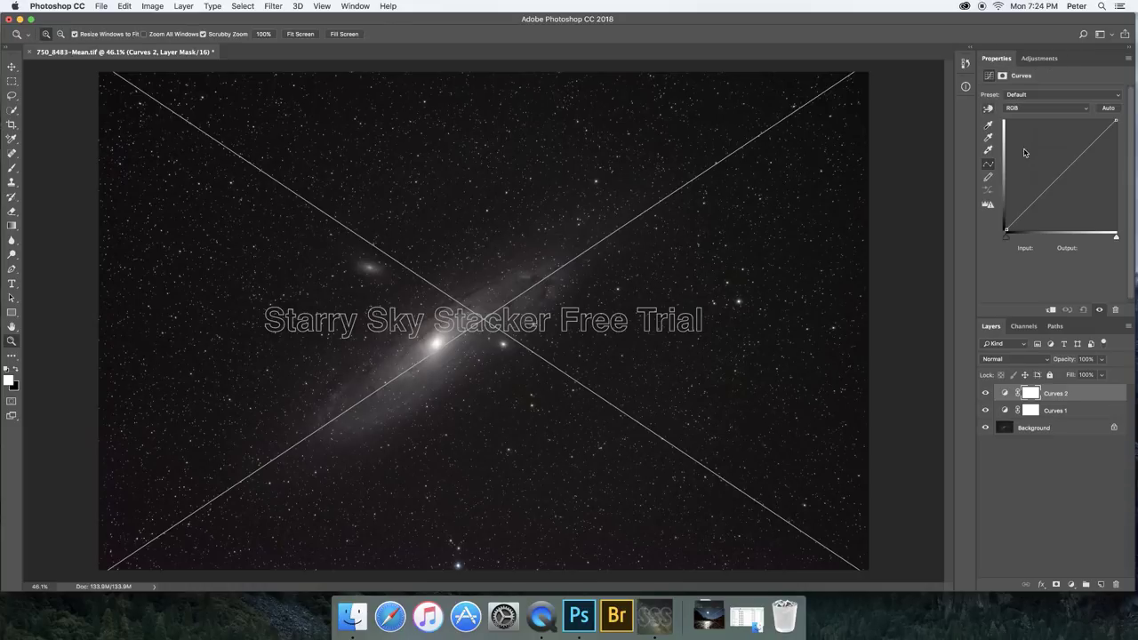
pyautogui.moveTo(1041, 185); pyautogui.dragTo(1040, 192)
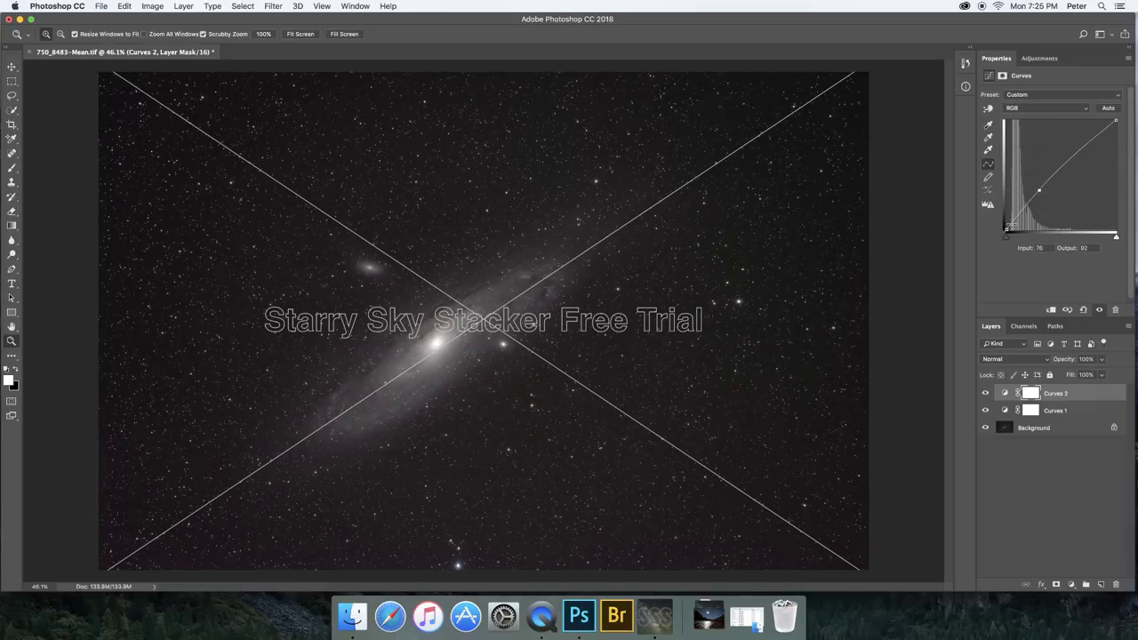
pyautogui.click(1010, 227)
pyautogui.moveTo(1010, 227); pyautogui.dragTo(1007, 229)
pyautogui.moveTo(426, 384); pyautogui.dragTo(524, 405)
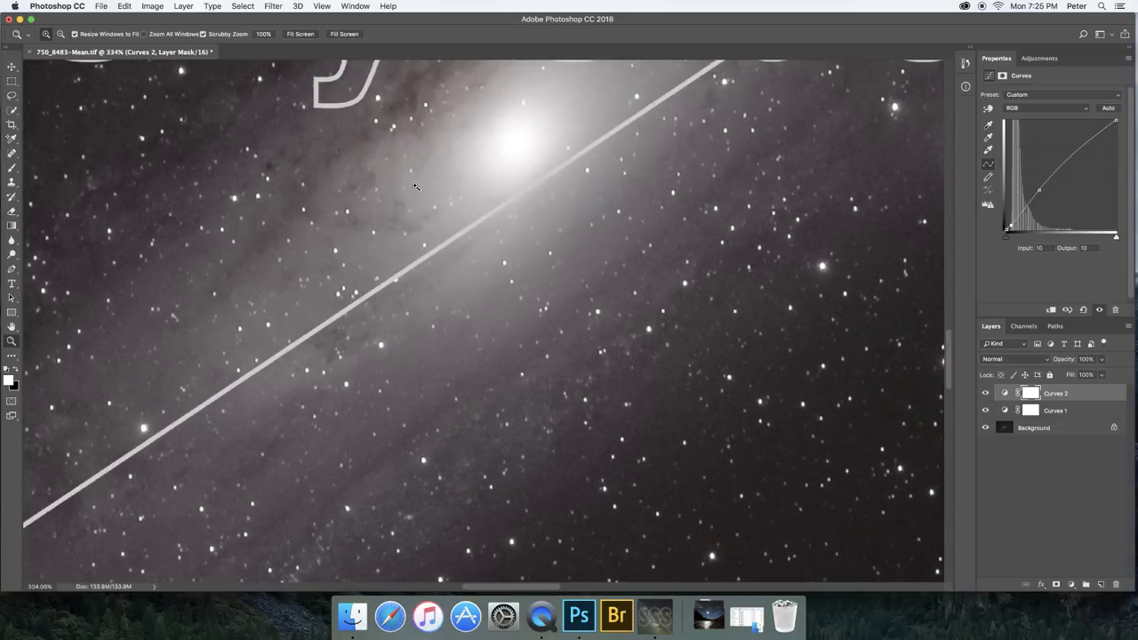
pyautogui.scroll(-3, 480, 285)
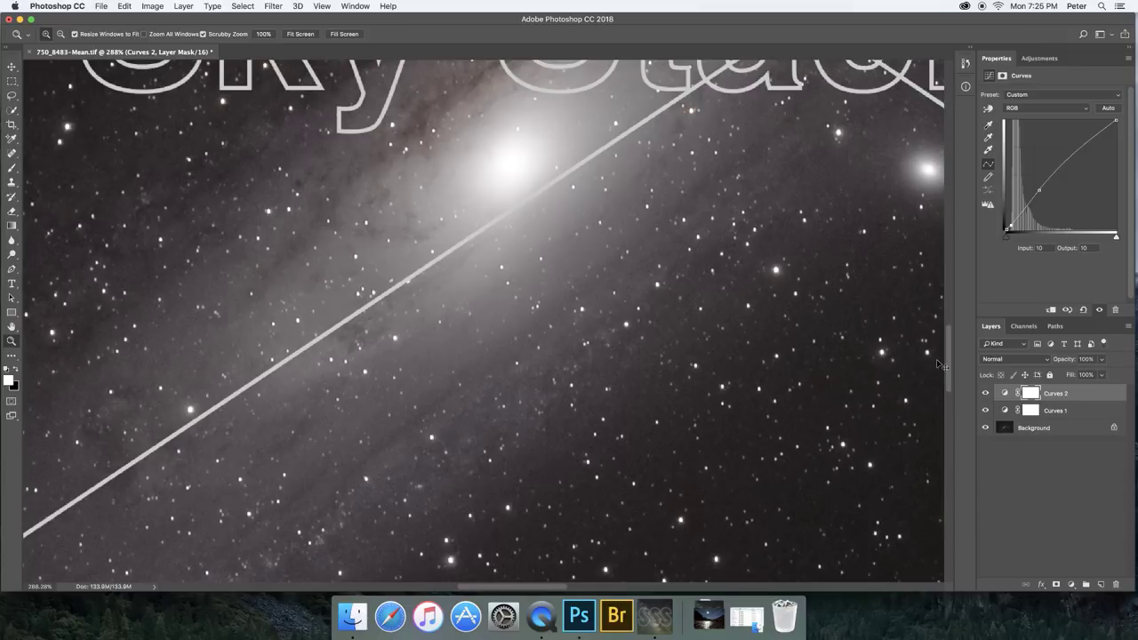
# - Stamp visible layers into a new layer and begin Camera Raw luminance noise reduction at 18 in the Detail tab
pyautogui.press('super+alt+shift+e')
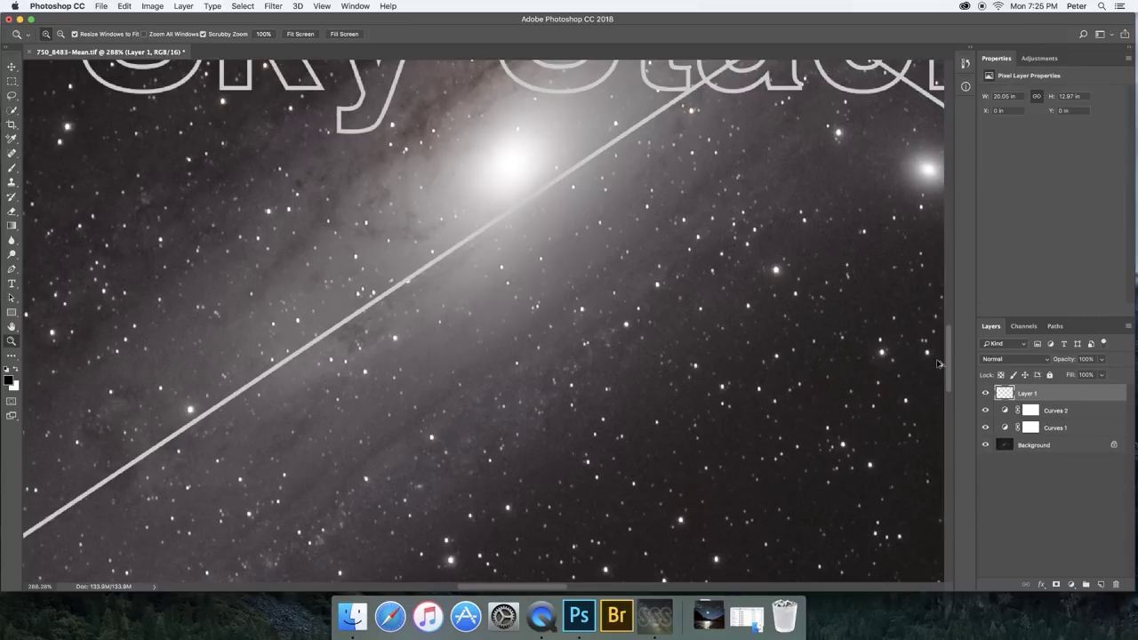
pyautogui.click(273, 5)
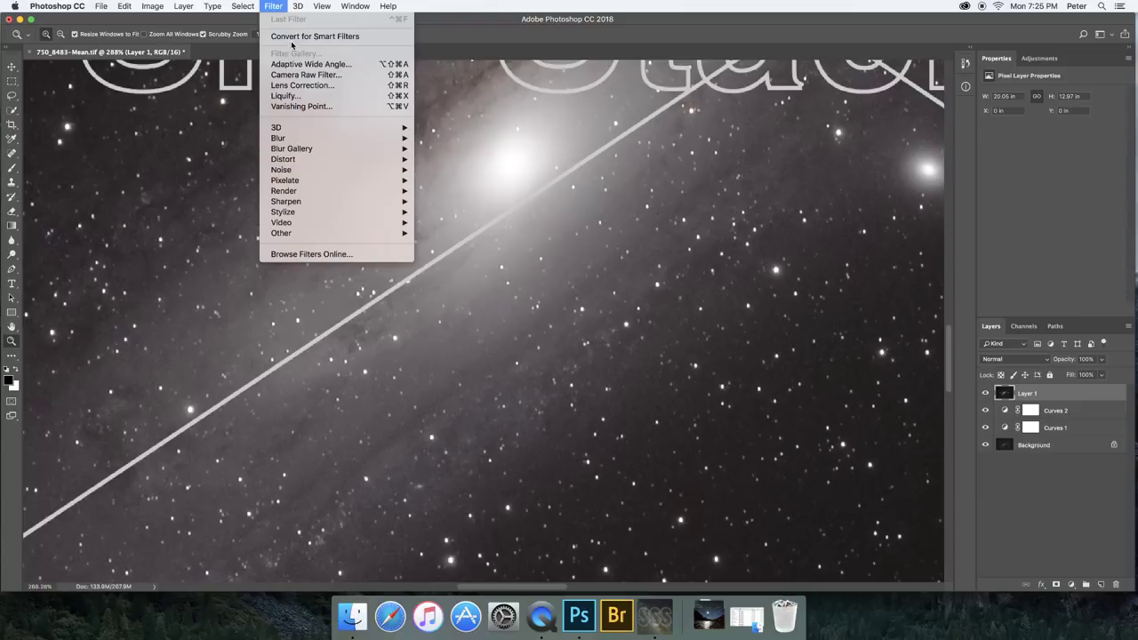
pyautogui.click(343, 77)
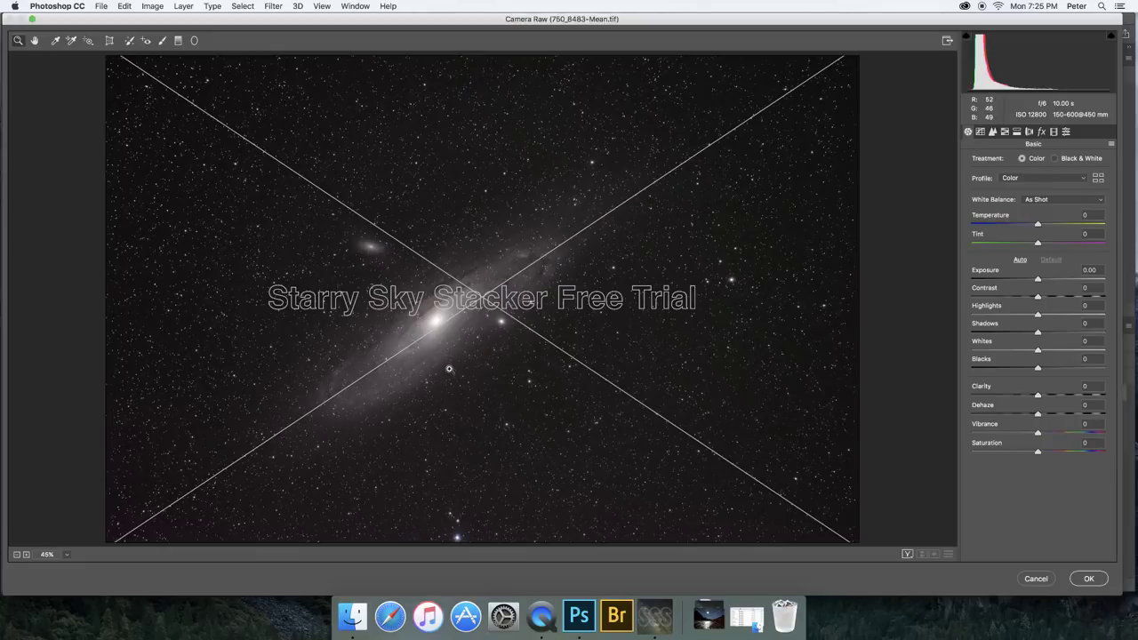
pyautogui.moveTo(464, 381); pyautogui.dragTo(567, 407)
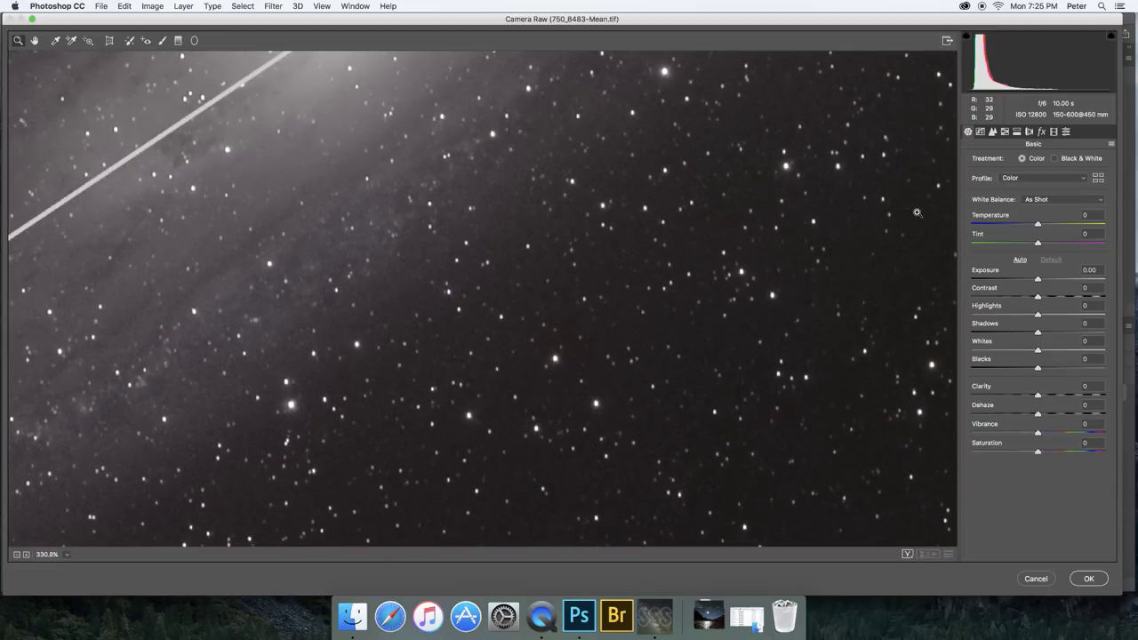
pyautogui.click(992, 132)
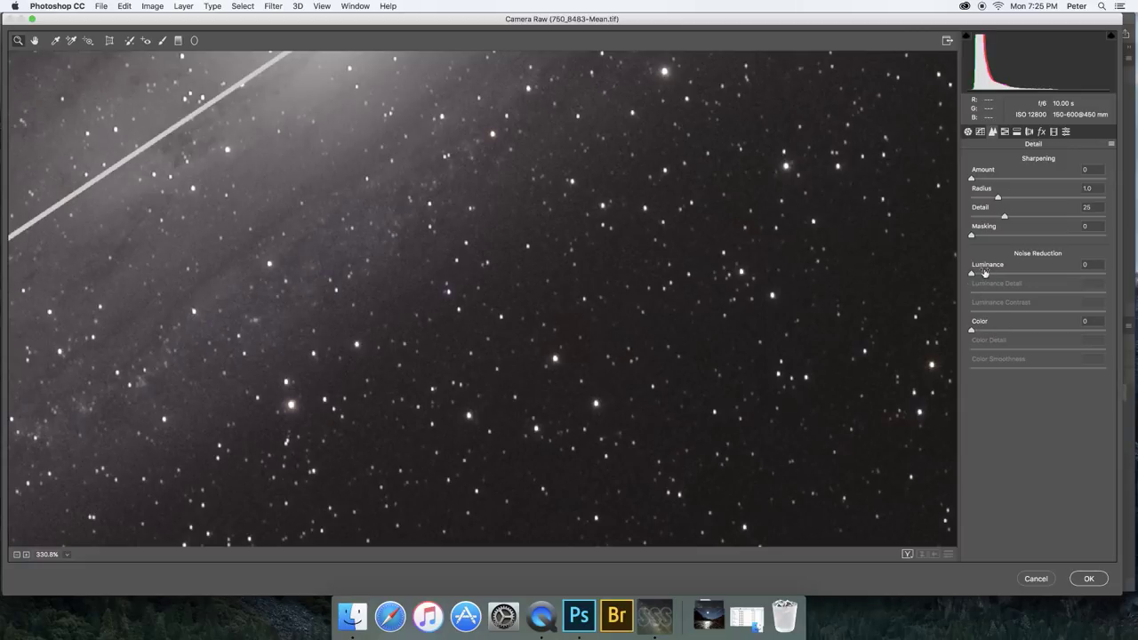
pyautogui.moveTo(972, 273); pyautogui.dragTo(994, 274)
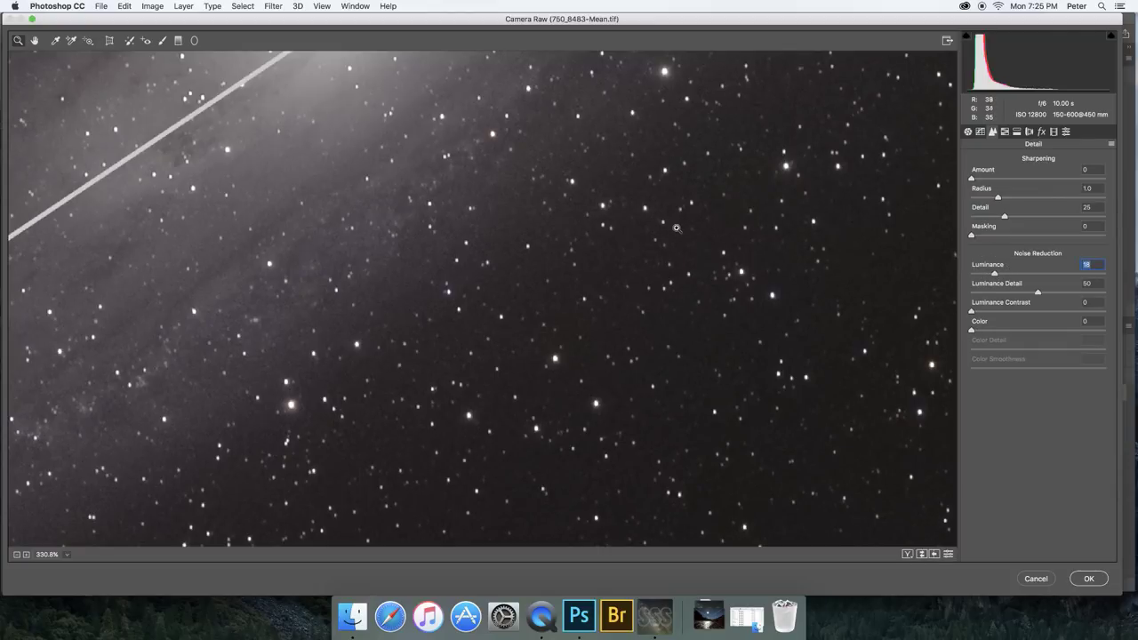
# - Raise Camera Raw luminance noise reduction from 18 to 23
pyautogui.moveTo(994, 274); pyautogui.dragTo(998, 273)
pyautogui.moveTo(999, 275); pyautogui.dragTo(1003, 273)
pyautogui.click(968, 132)
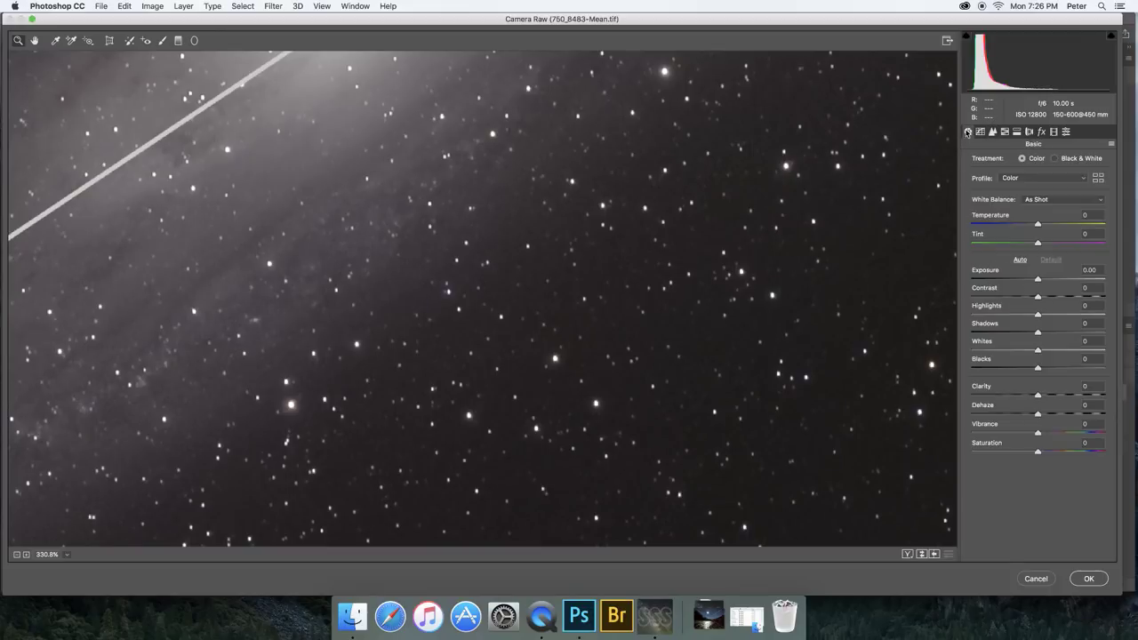
pyautogui.click(47, 555)
# - Set Highlights to -42, Contrast to +20, lower Clarity, and apply the Camera Raw filter
pyautogui.click(99, 568)
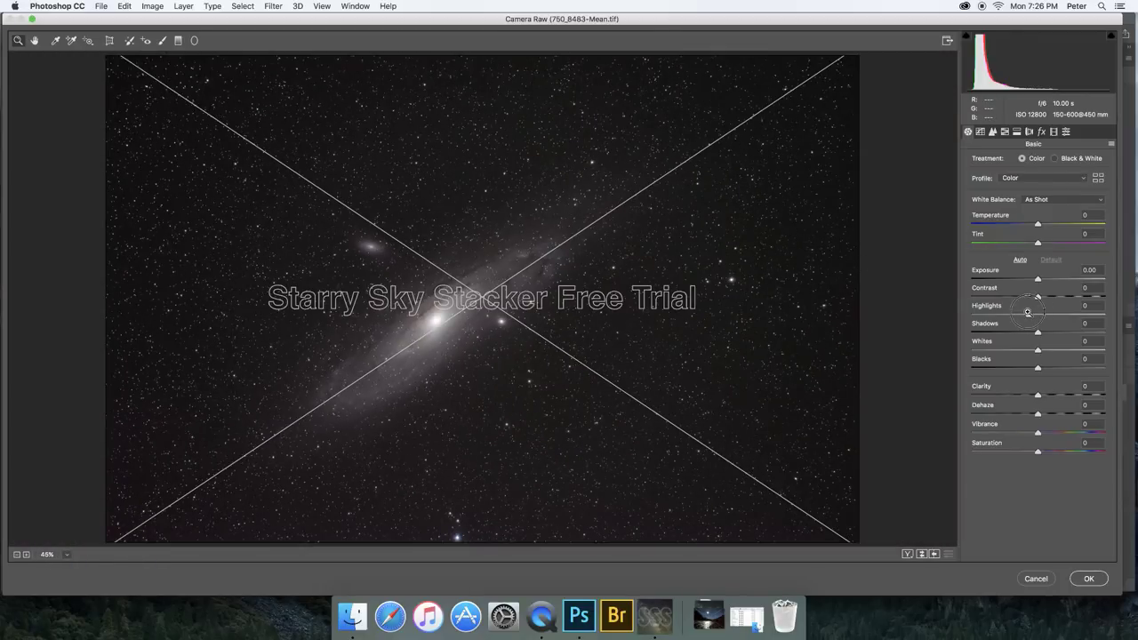
pyautogui.moveTo(1037, 315); pyautogui.dragTo(1012, 313)
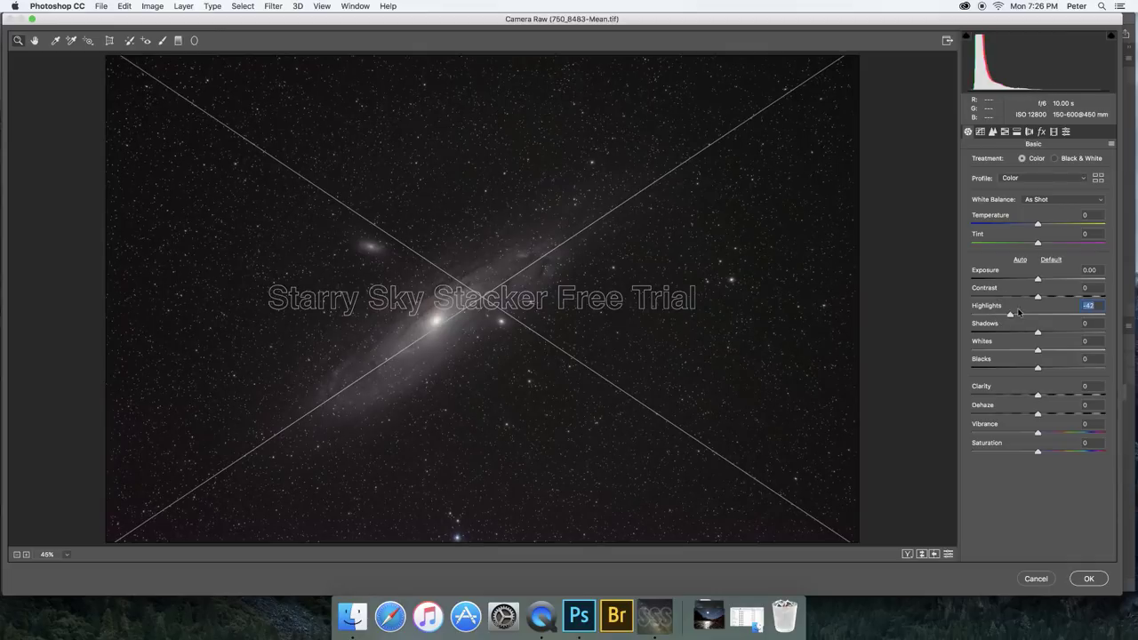
pyautogui.moveTo(1037, 296); pyautogui.dragTo(1051, 295)
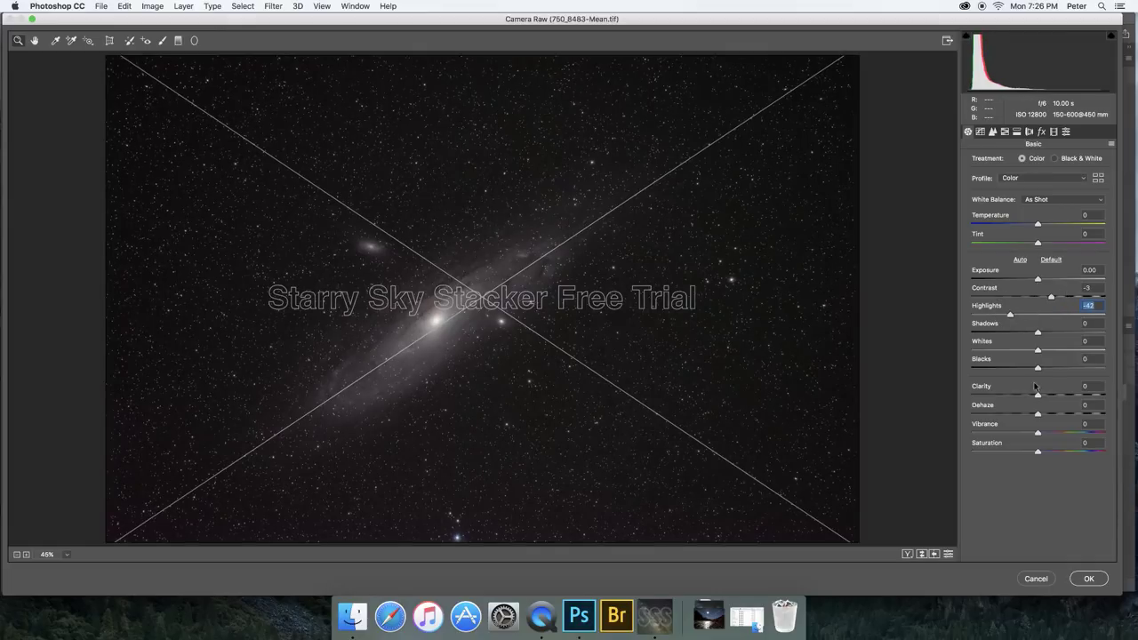
pyautogui.moveTo(1038, 395); pyautogui.dragTo(1007, 396)
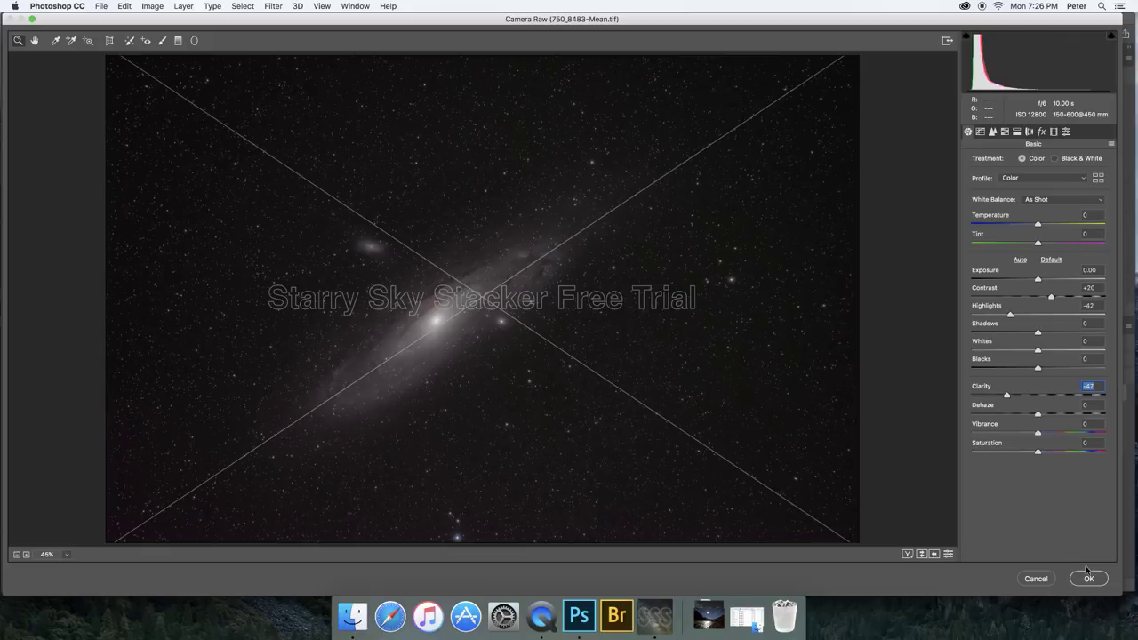
pyautogui.click(1089, 578)
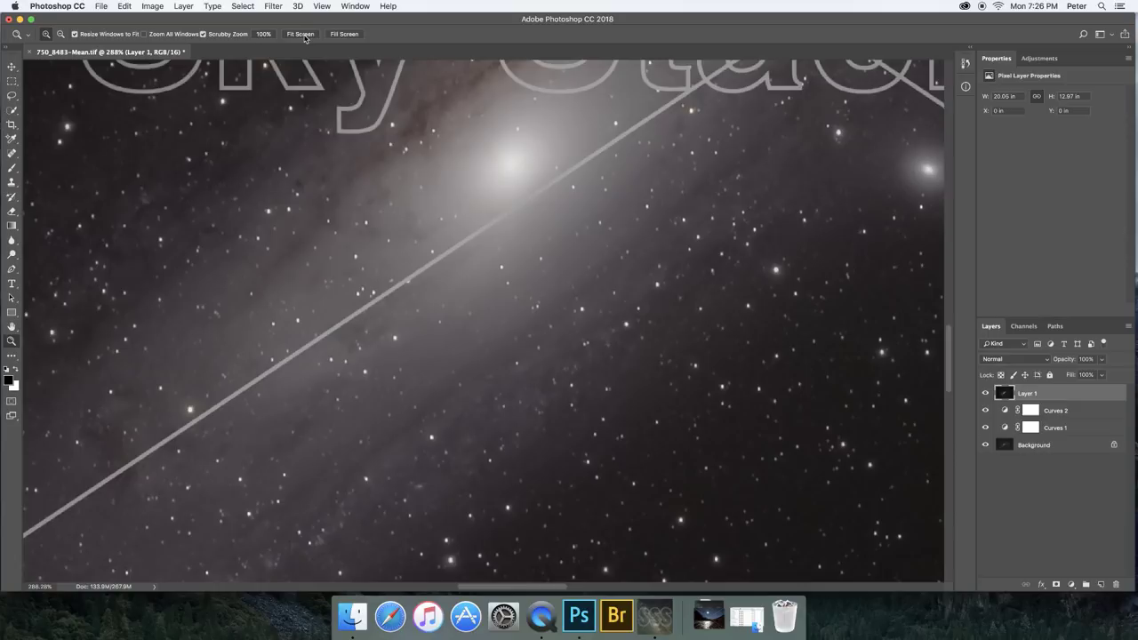
pyautogui.click(300, 33)
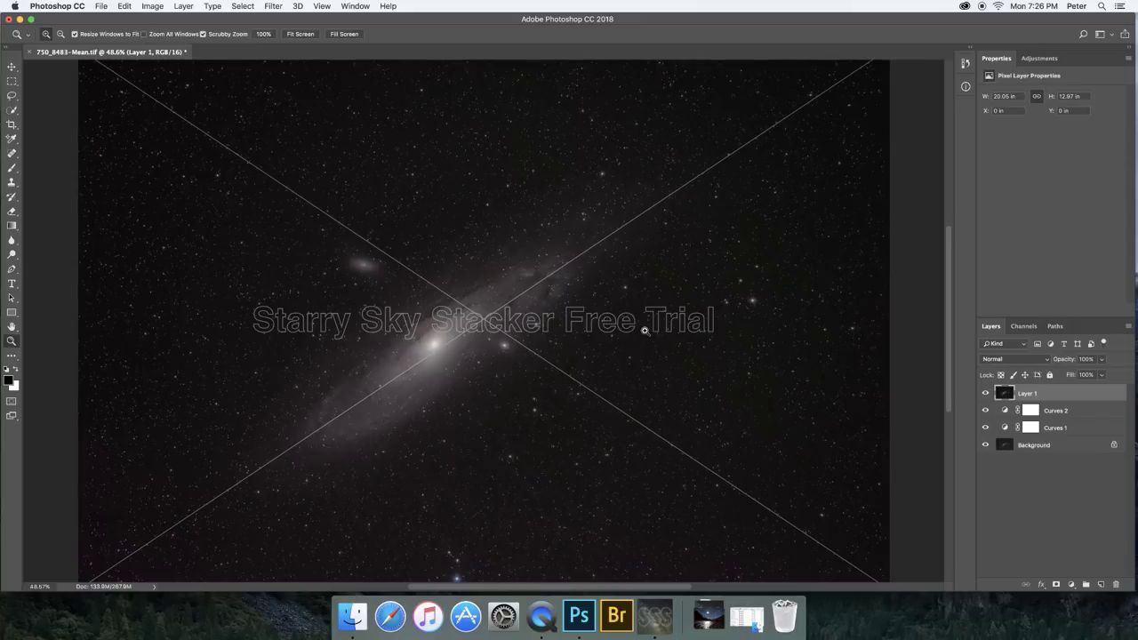
# - Bring Starry Sky Stacker's original Mean-composite Andromeda result to the front
pyautogui.click(665, 622)
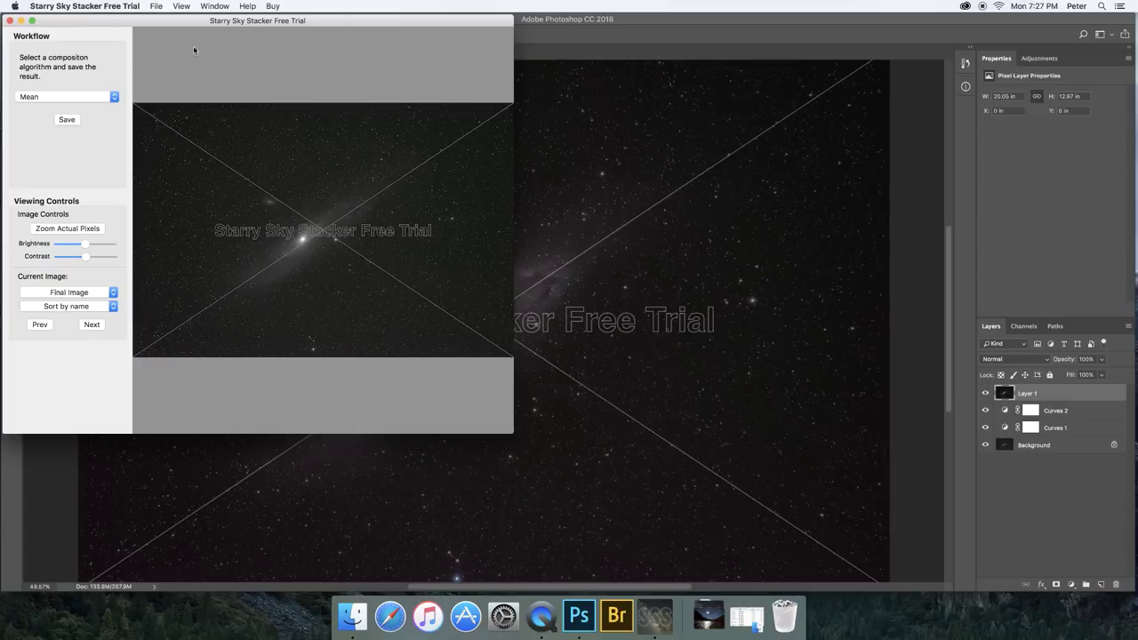
# - Switch between Photoshop's edited image and Starry Sky Stacker's original to compare them
pyautogui.click(569, 24)
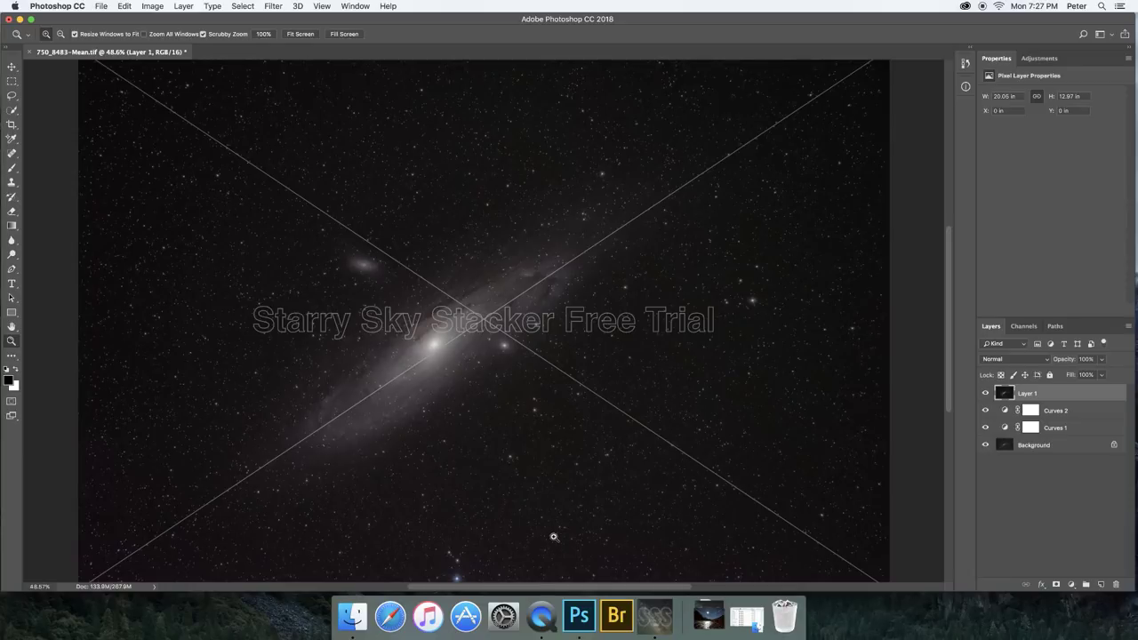
pyautogui.click(653, 614)
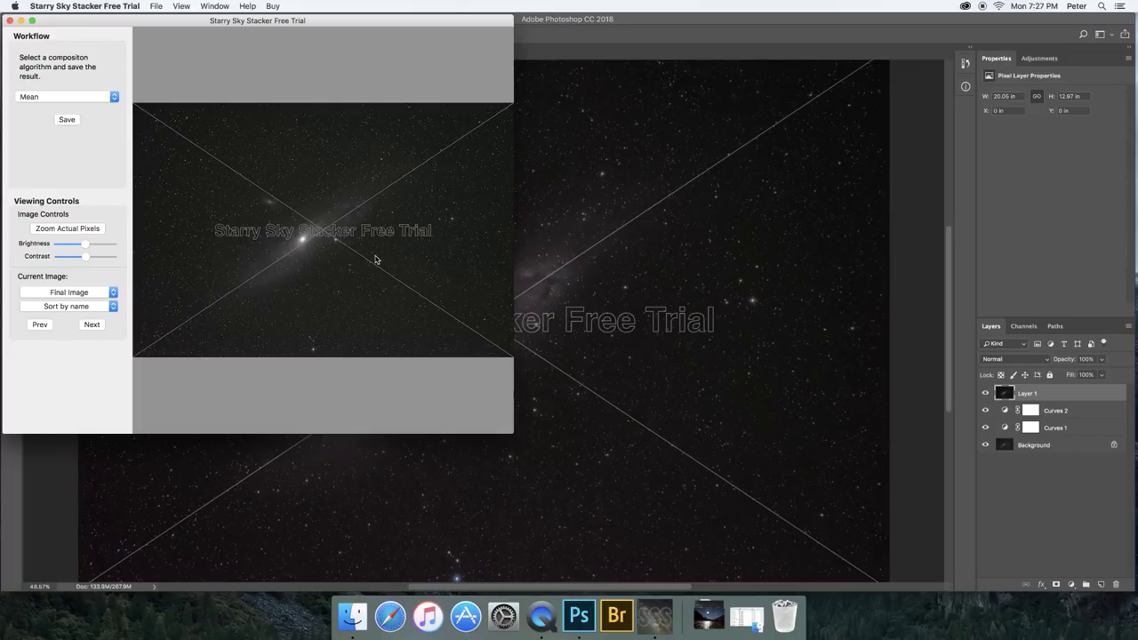
pyautogui.click(665, 257)
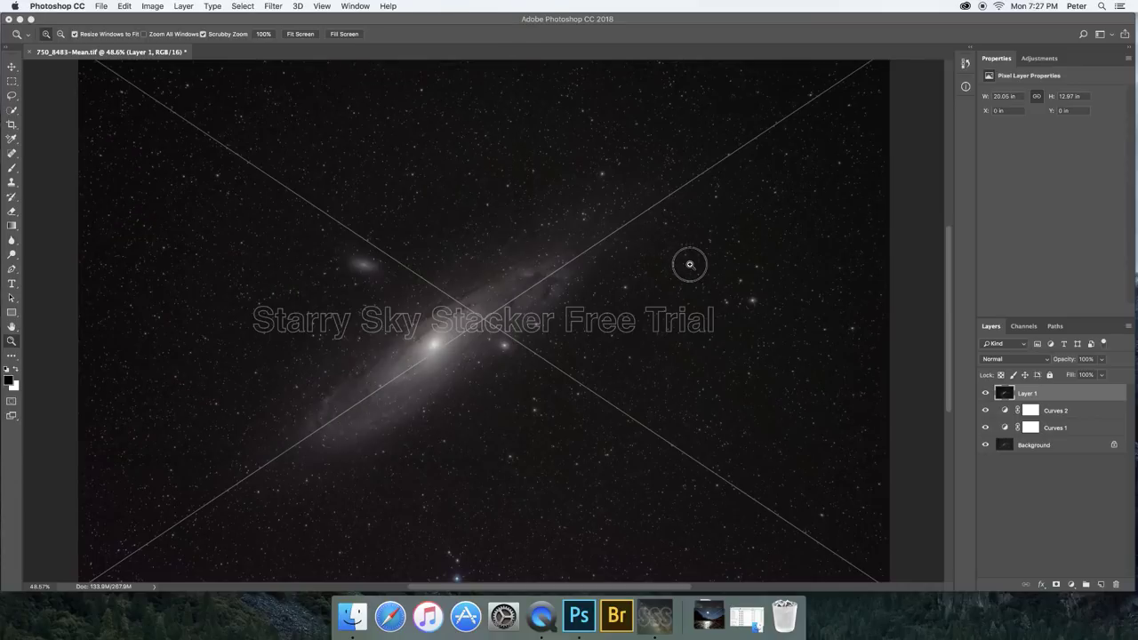
# - Zoom in on the stars right of the galaxy, then back out
pyautogui.moveTo(685, 292); pyautogui.dragTo(688, 293)
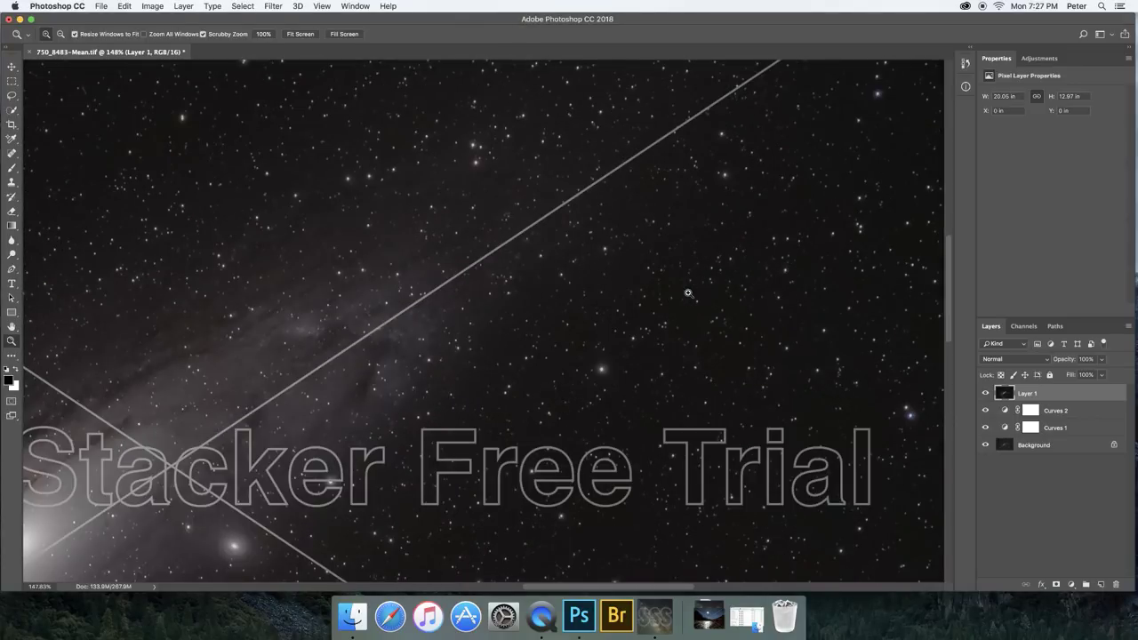
pyautogui.moveTo(686, 293); pyautogui.dragTo(609, 263)
pyautogui.moveTo(609, 262); pyautogui.dragTo(609, 253)
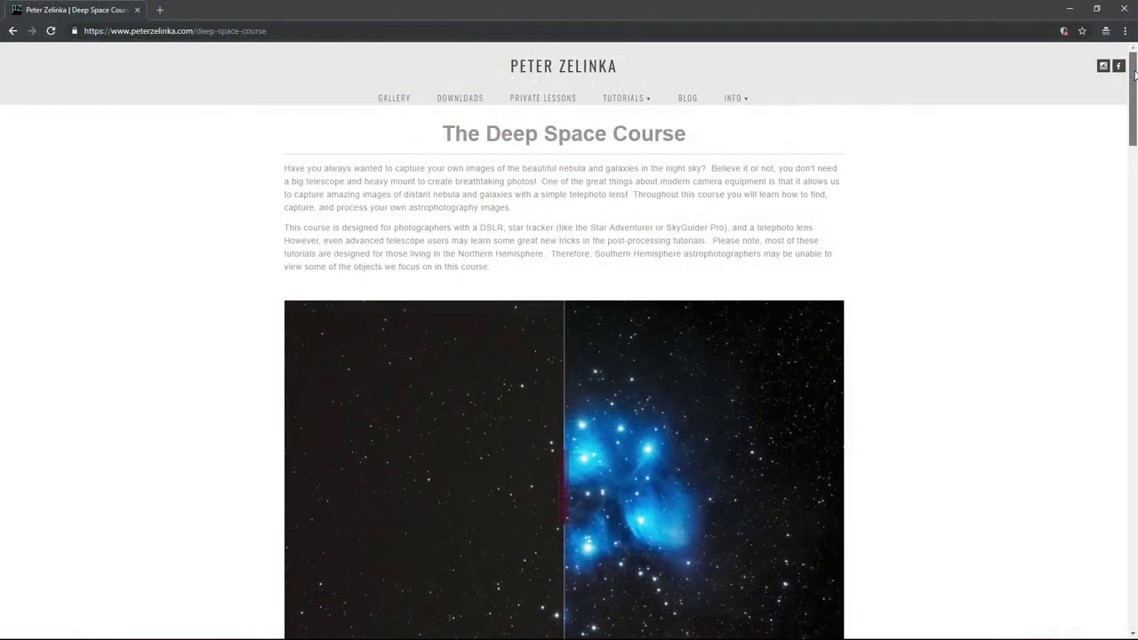
pyautogui.moveTo(1134, 74); pyautogui.dragTo(1134, 105)
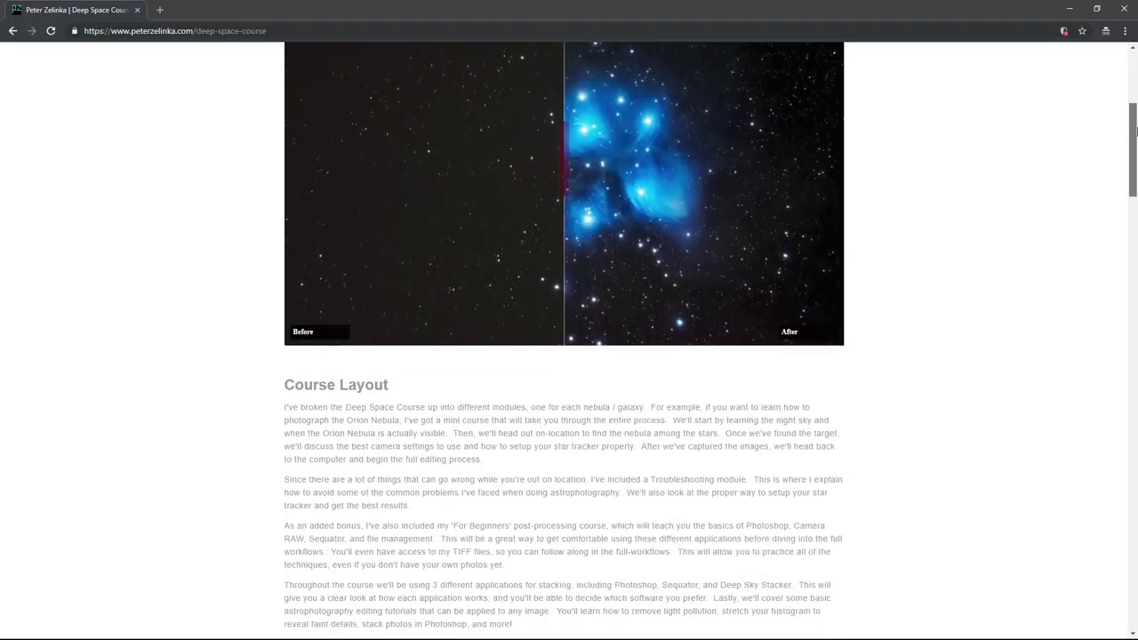
# - Scroll the Deep Space Course page and drag the Orion and Rosette nebula before/after sliders
pyautogui.moveTo(1135, 132); pyautogui.dragTo(1136, 231)
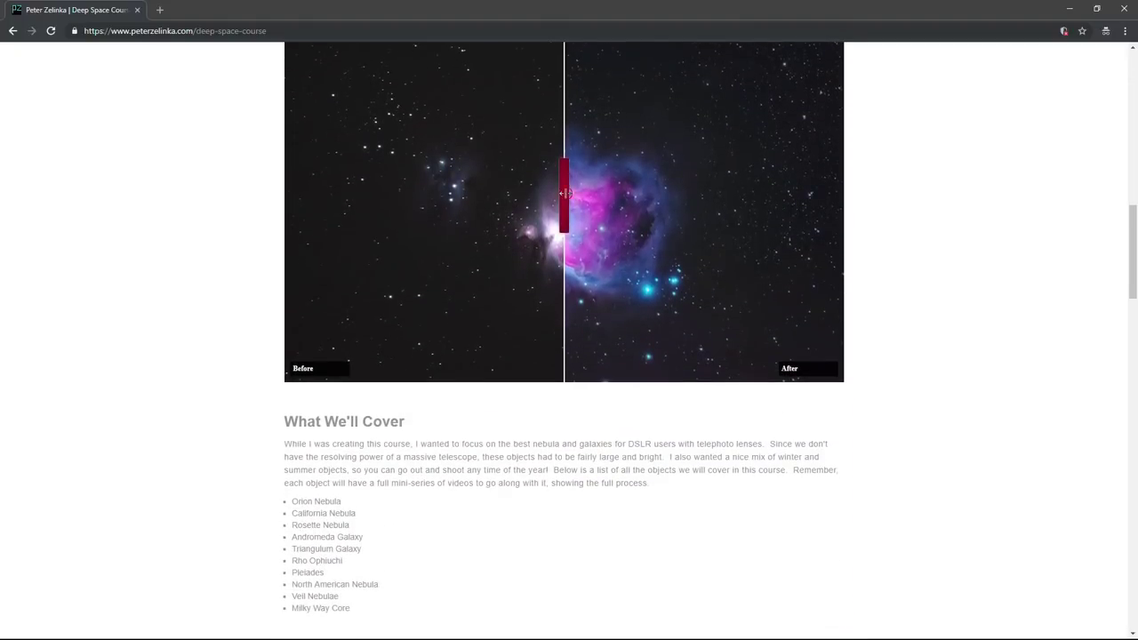
pyautogui.moveTo(566, 193); pyautogui.dragTo(364, 192)
pyautogui.moveTo(1135, 253); pyautogui.dragTo(1136, 353)
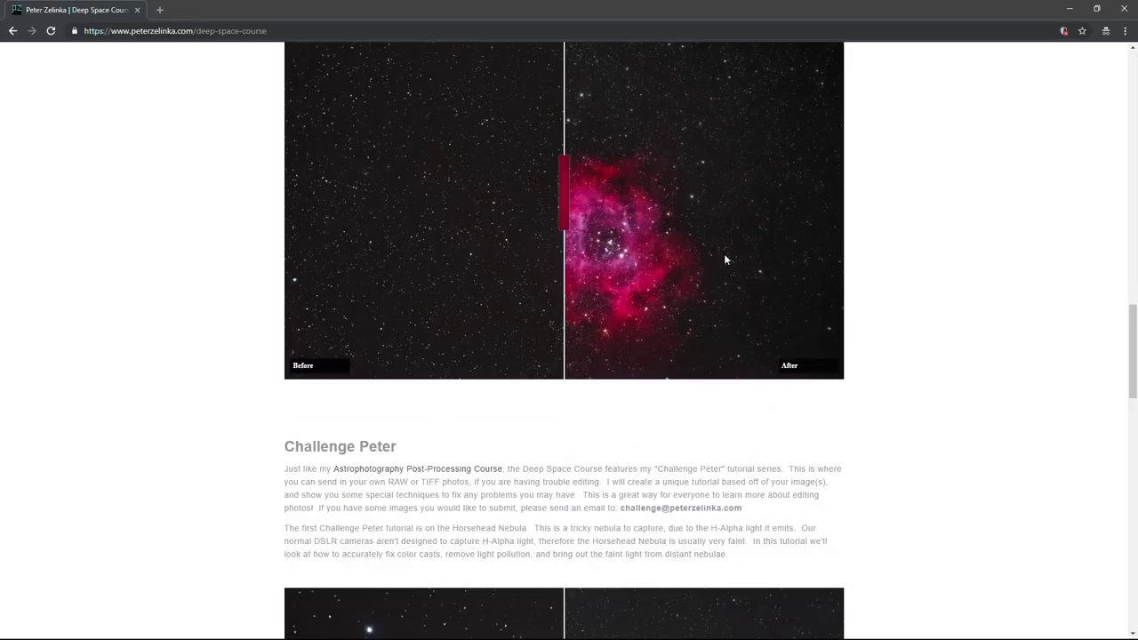
pyautogui.moveTo(564, 185); pyautogui.dragTo(428, 182)
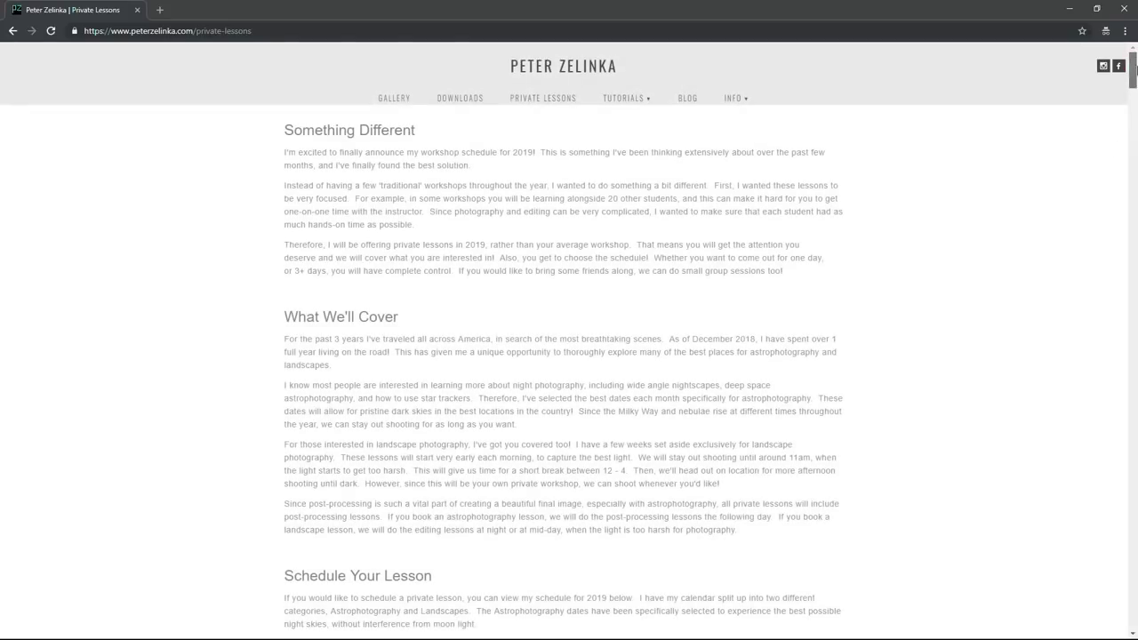
pyautogui.moveTo(1137, 62); pyautogui.dragTo(1136, 467)
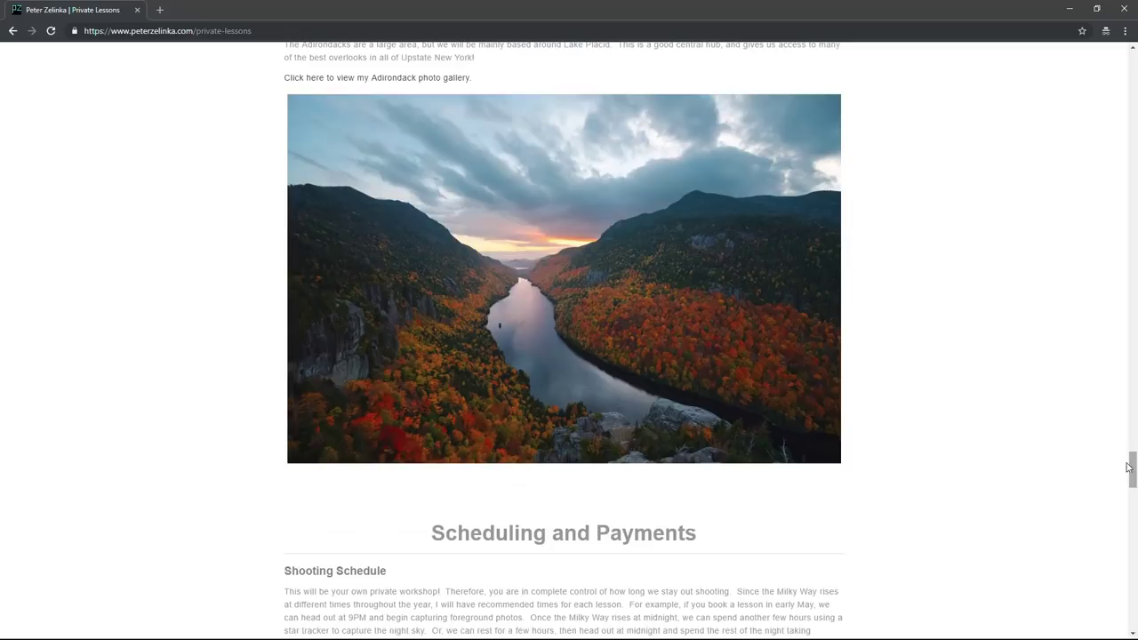